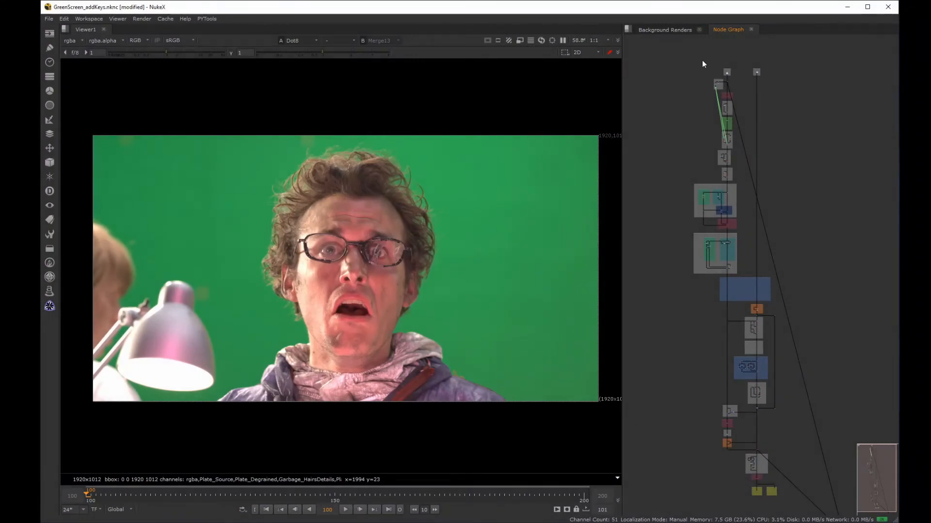
View the clean plate in the Clean Screen section and inspect the output layer settings of its Shuffle26 node.
left_click_drag(686, 57, 741, 166)
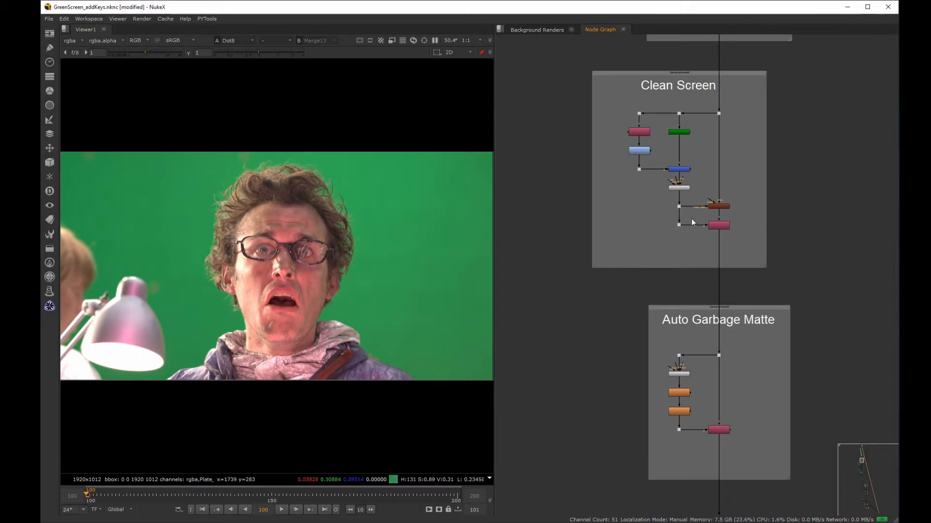
scroll(692, 219, "up", 3)
middle_click_drag(691, 219, 650, 234)
left_click(600, 262)
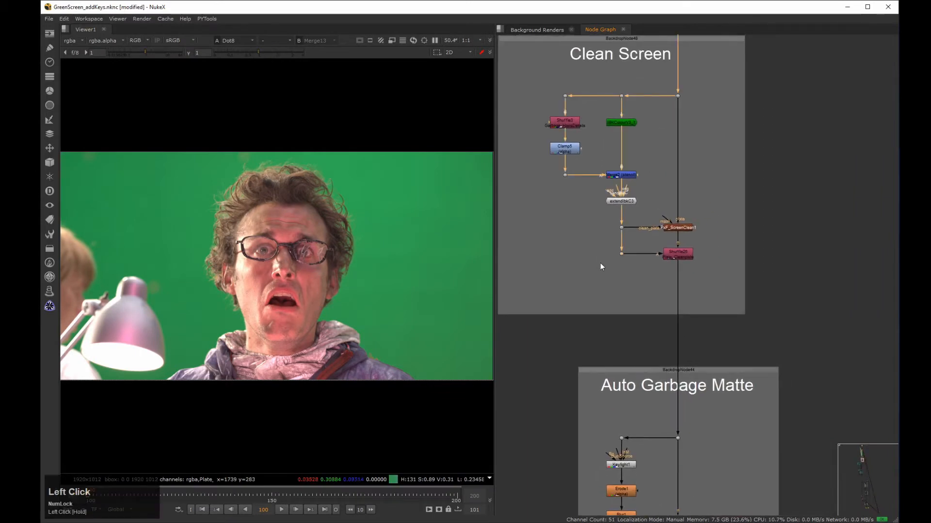
key("1")
scroll(665, 286, "up", 1)
double_click(680, 250)
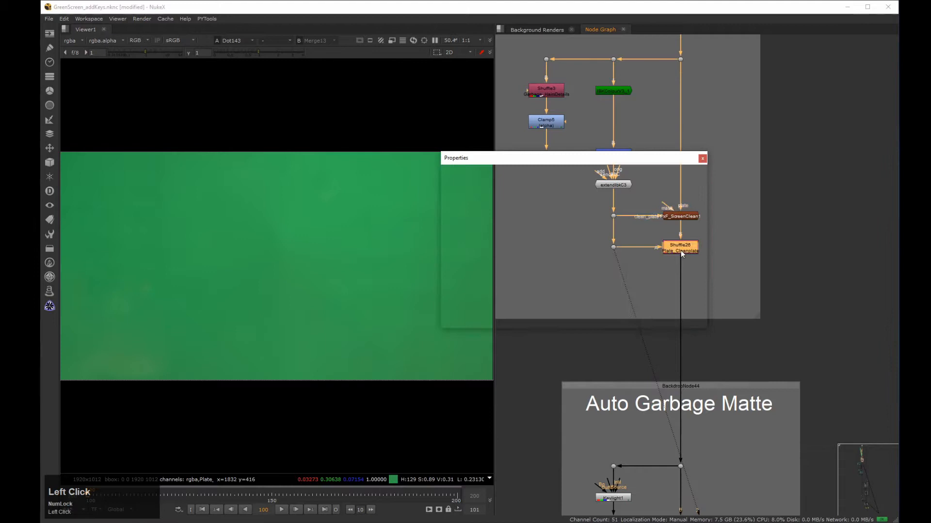
left_click_drag(611, 165, 606, 181)
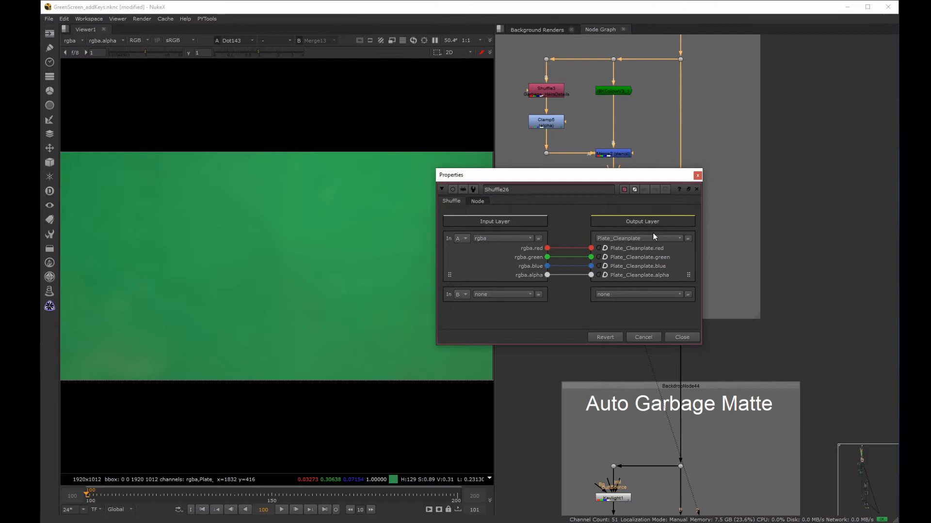
left_click(700, 174)
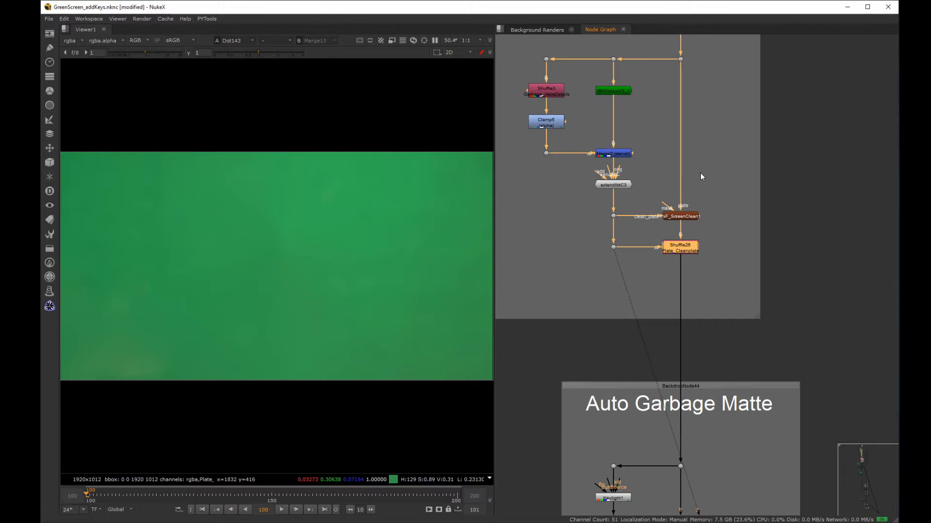
View the output of the Shuffle node in the Shuffle Source FG section.
scroll(700, 172, "down", 5)
middle_click_drag(695, 168, 662, 336)
scroll(668, 167, "down", 2)
middle_click_drag(668, 167, 681, 383)
scroll(674, 272, "up", 3)
left_click(663, 309)
left_click(665, 305)
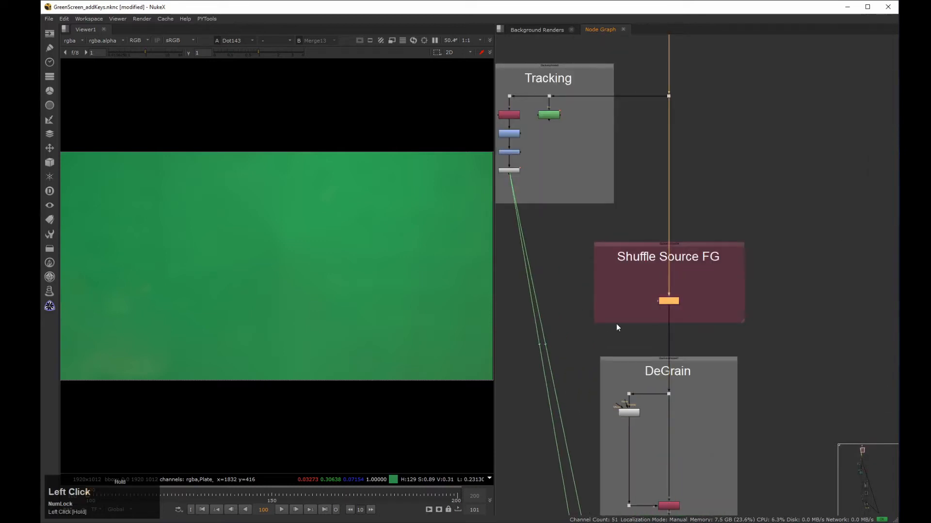
key("1")
left_click(618, 328)
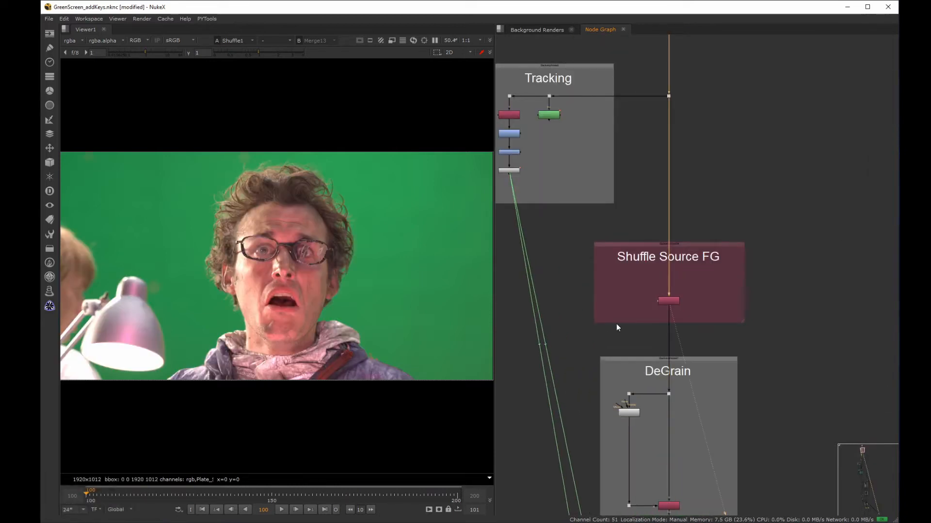
View the output of the Shuffle2 node in the DeGrain section.
middle_click_drag(720, 397, 755, 372)
scroll(703, 340, "up", 3)
left_click(712, 378)
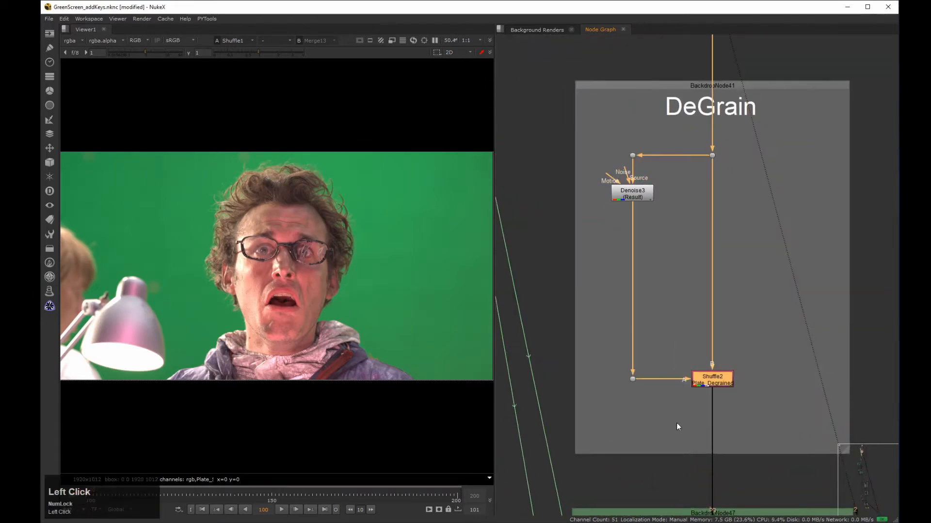
key("2")
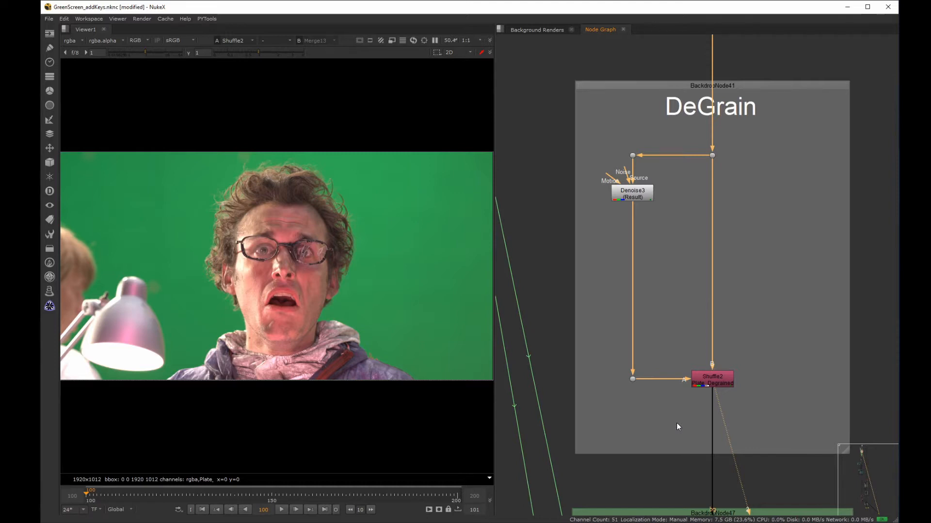
Try to add a Write node after Denoise3 and feed Shuffle2 from a separate dot in the DeGrain section.
left_click_drag(575, 249, 673, 182)
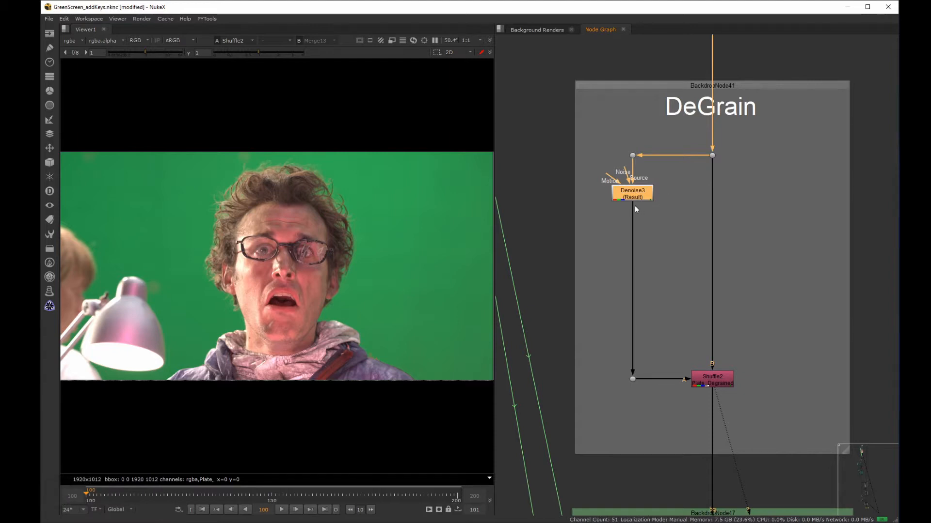
left_click_drag(635, 206, 660, 181)
key("w")
left_click(586, 358)
key("period")
left_click_drag(627, 363, 633, 310)
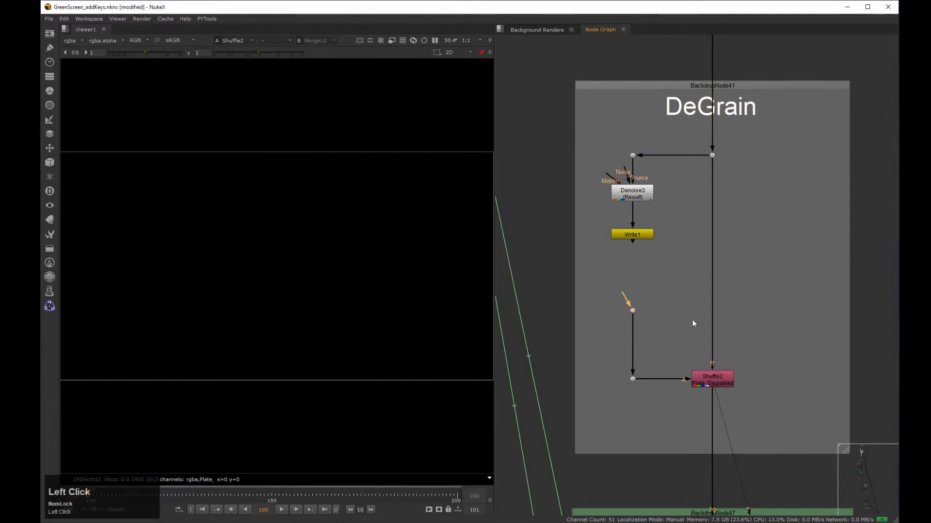
mouse_move(714, 164)
left_mouse_down()
mouse_move(739, 204)
mouse_move(712, 155)
left_mouse_up()
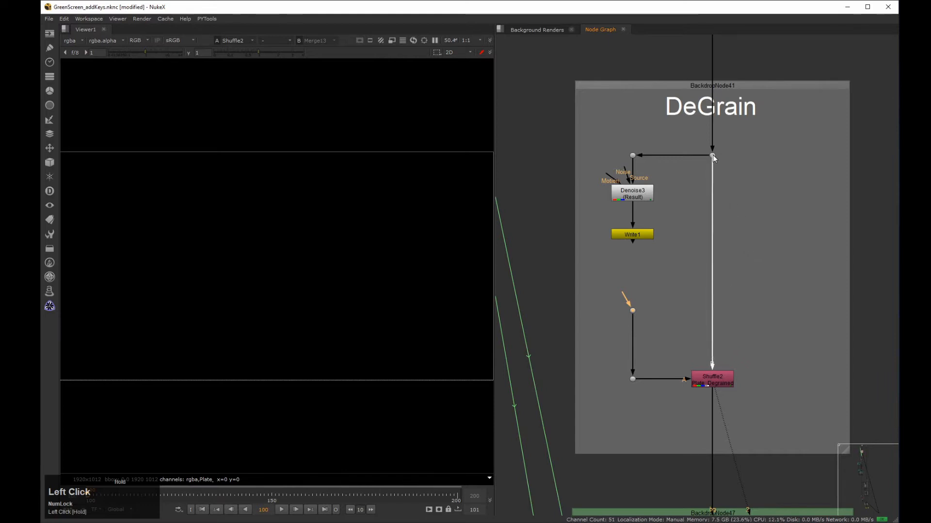
key("Delete")
Inspect how the DeGrain section's Shuffle2 node routes its inputs to the rgba and Plate_Degrained layers.
left_click(708, 385)
double_click(708, 384)
left_click_drag(516, 180, 496, 176)
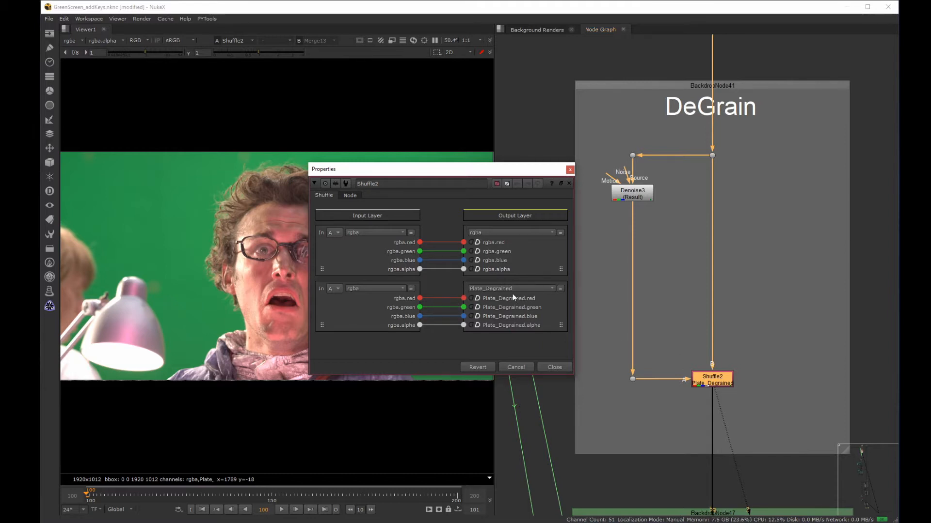
left_click(570, 169)
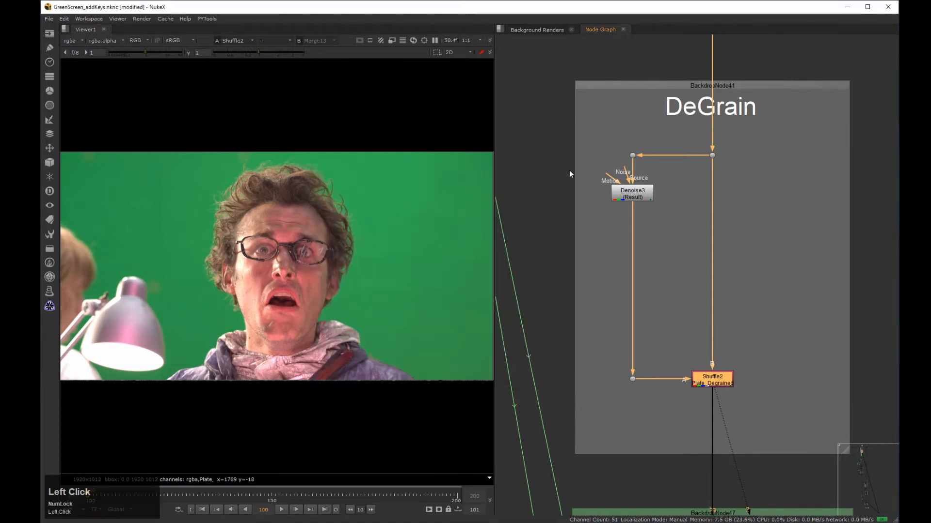
View the result at the last dot of the Auto Garbage Matte side branch.
scroll(715, 204, "down", 5)
middle_click_drag(739, 466, 775, 363)
scroll(715, 288, "up", 2)
scroll(773, 346, "up", 1)
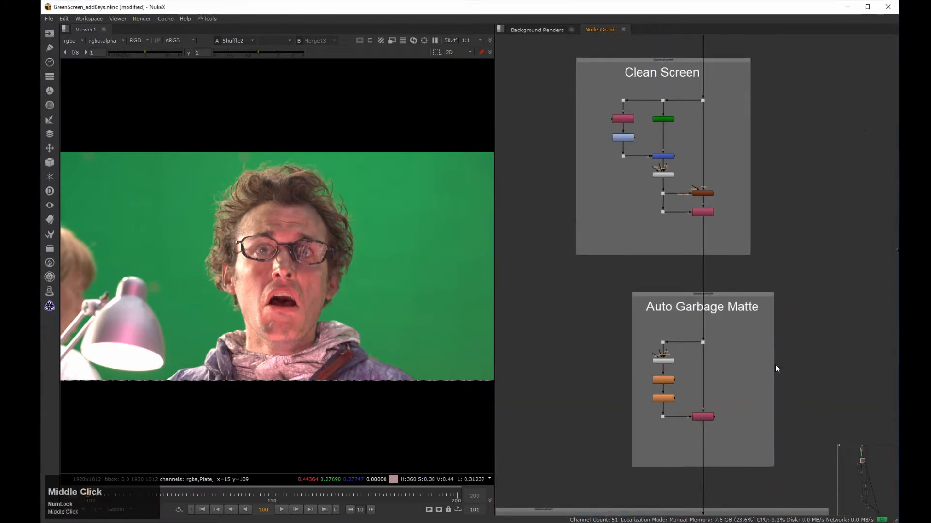
left_click_drag(629, 443, 673, 414)
key("2")
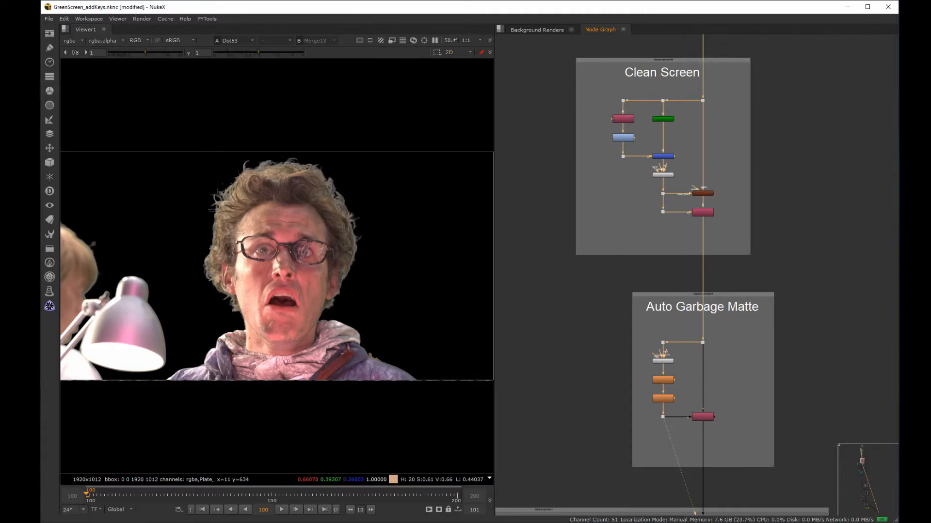
View the alpha channel of the Keylight1 node in the Auto Garbage Matte section.
scroll(699, 381, "up", 3)
left_click(616, 343)
key("1")
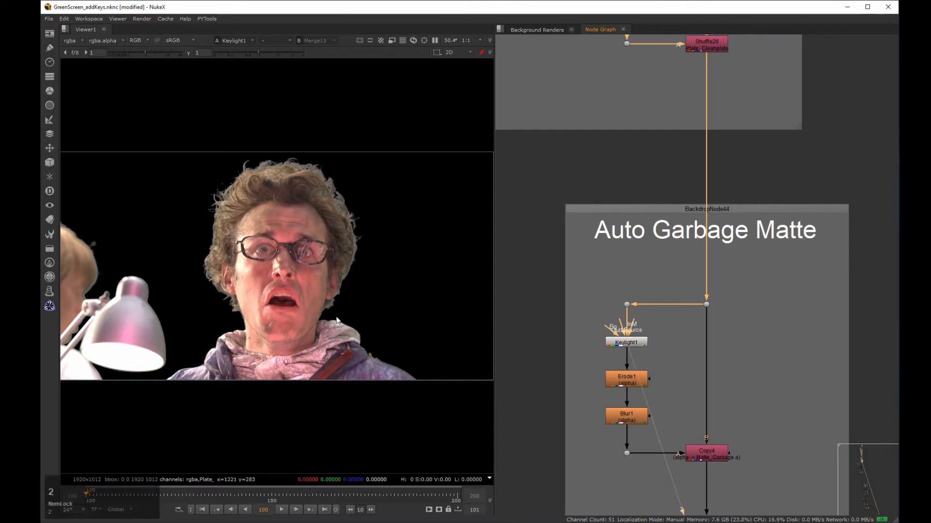
key("a")
View the garbage matte alpha after Erode1 and after Blur1, and check it across the timeline up to frame 196.
left_click(622, 376)
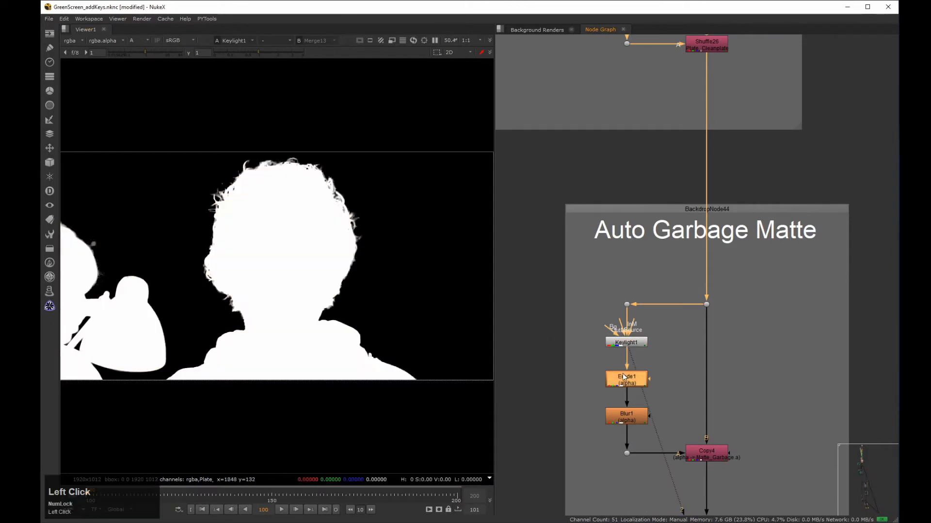
key("2")
left_click(623, 420)
key("2")
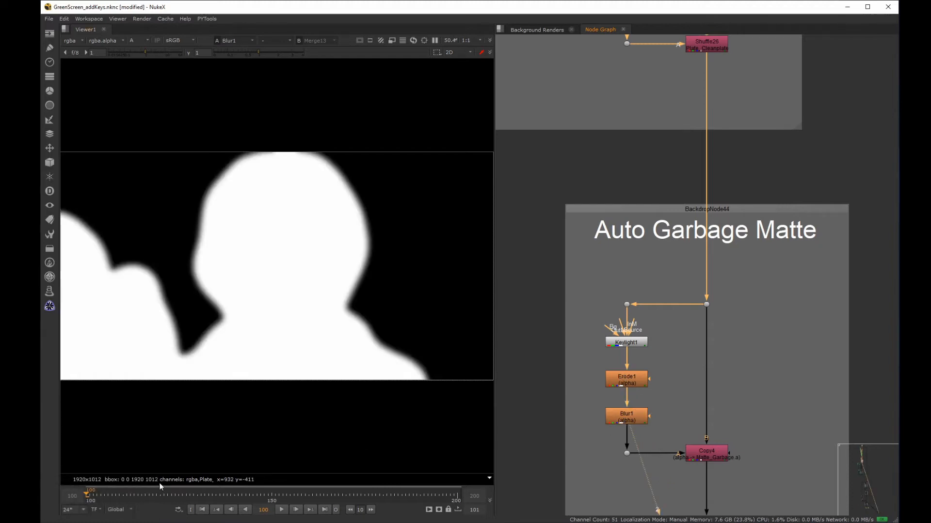
left_click_drag(95, 495, 394, 493)
left_click(443, 494)
View the Copy4 node's output in full colour and inspect its copy of rgba.alpha into Matte_Garbage.a.
left_click_drag(795, 410, 704, 473)
key("1")
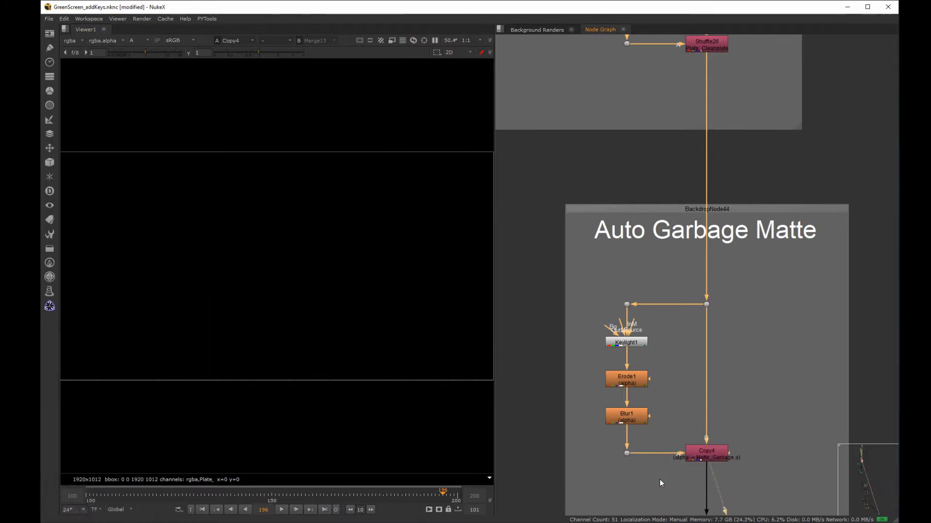
key("a")
left_click(684, 449)
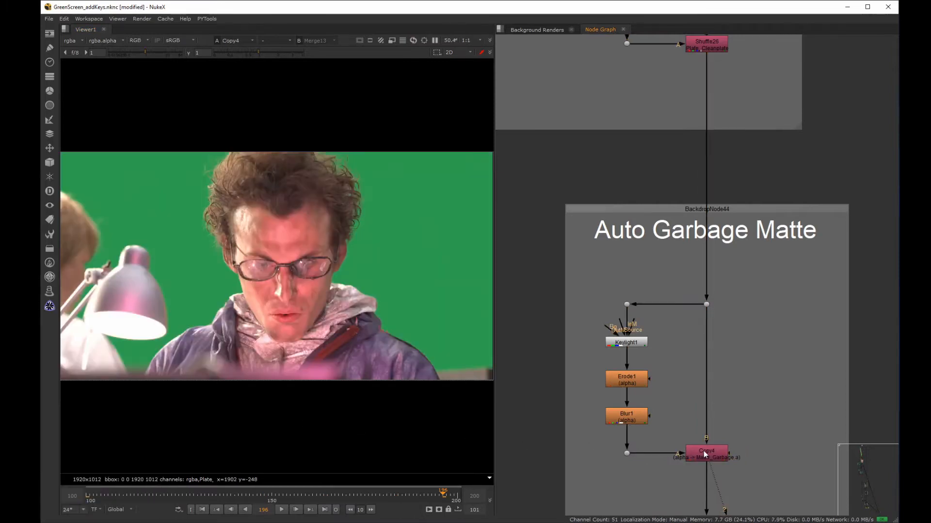
double_click(704, 455)
left_click_drag(557, 265, 524, 244)
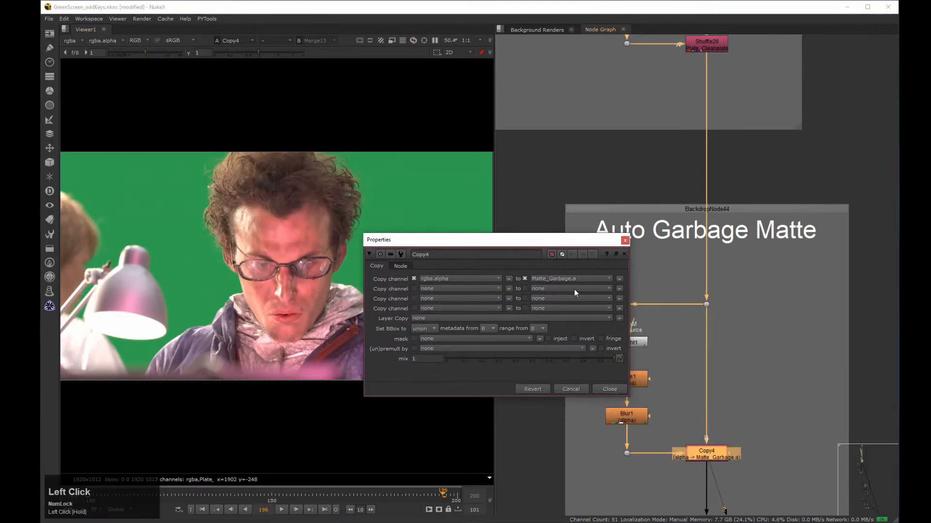
left_click(626, 240)
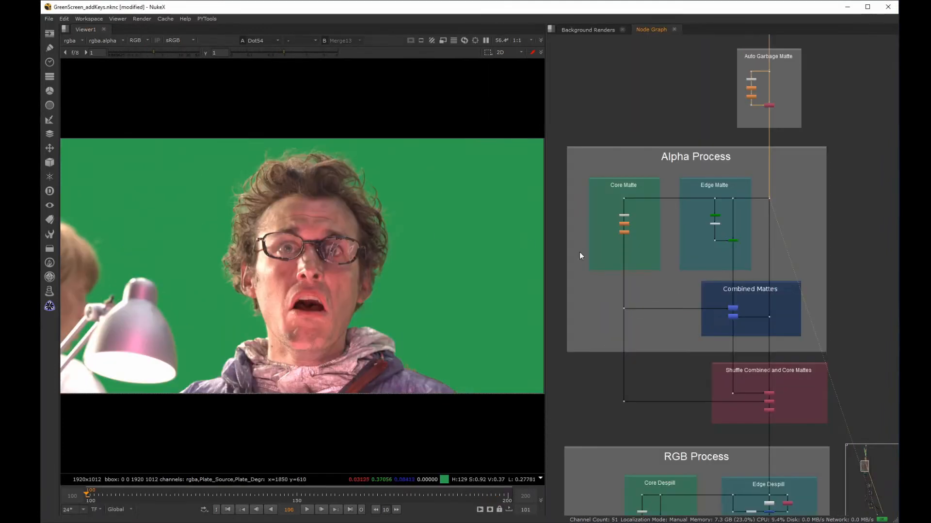
View the Core Matte section's alpha at the Keylight2 node and after the Blur7 node.
middle_click_drag(619, 219, 634, 228)
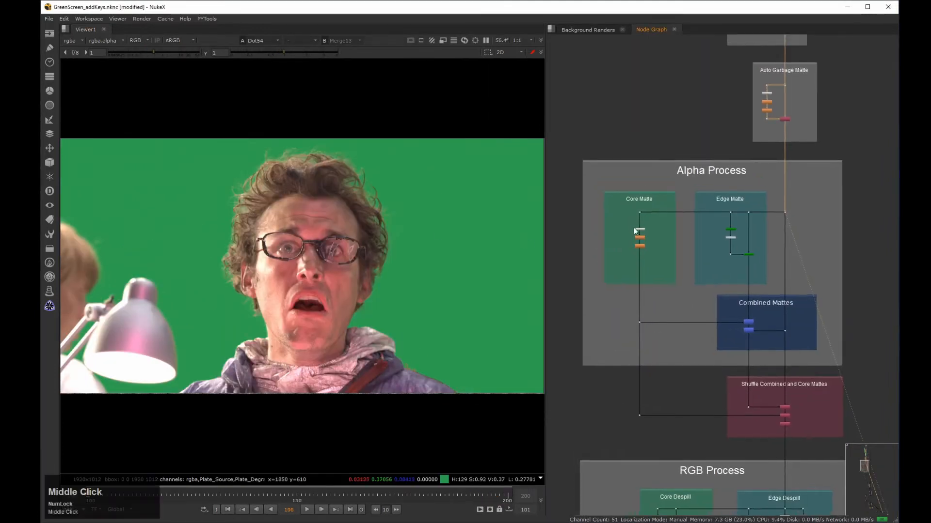
scroll(633, 228, "up", 5)
left_click_drag(691, 209, 612, 237)
key("2")
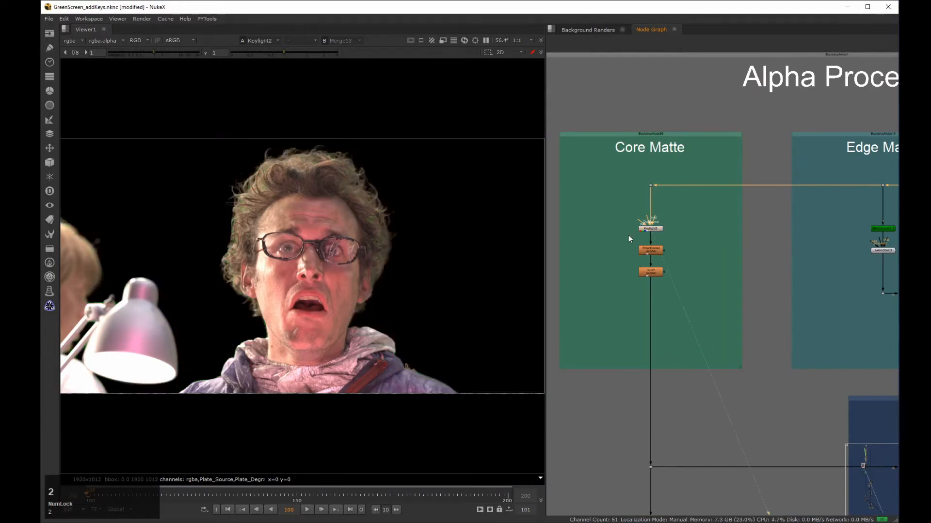
key("a")
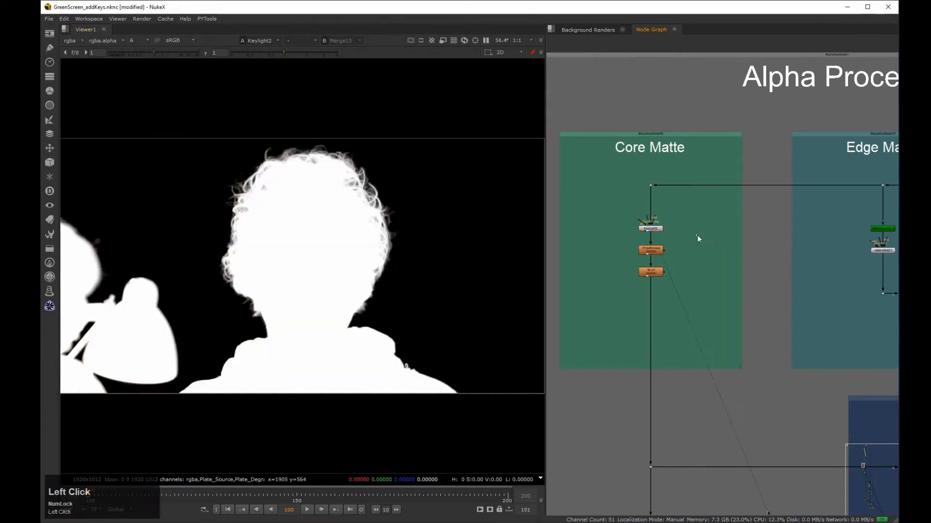
key("1")
left_click_drag(693, 260, 599, 294)
left_click(737, 261)
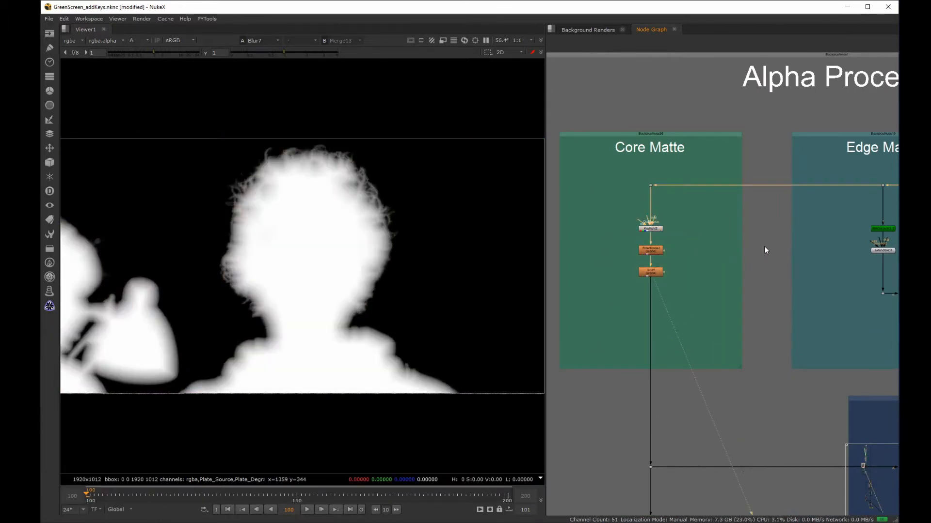
View the plate in full colour at the dot feeding the first node of the Edge Matte section.
middle_click_drag(744, 241, 607, 243)
middle_click_drag(724, 254, 704, 256)
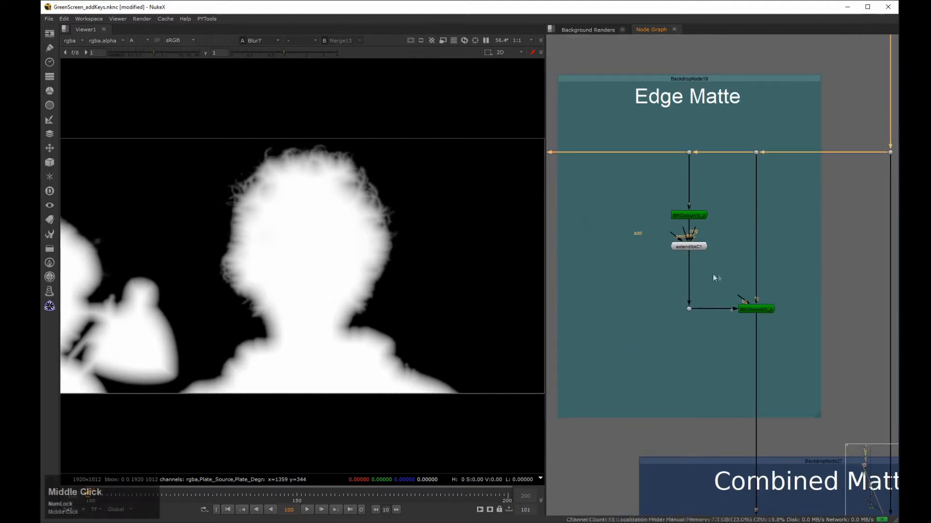
key("2")
left_click_drag(721, 128, 642, 177)
key("2")
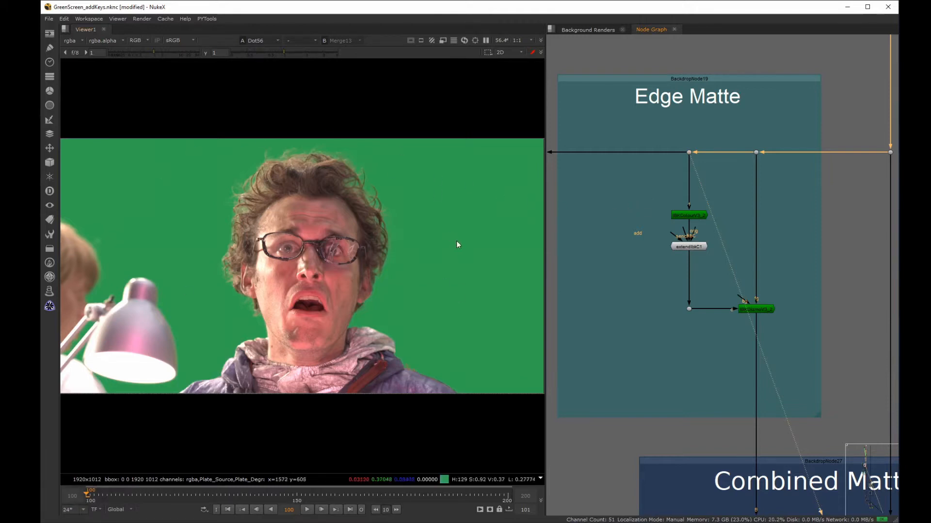
View the plate at the main-pipe dot entering the Clean Screen section.
scroll(677, 147, "down", 5)
middle_click_drag(694, 70, 638, 194)
scroll(641, 184, "down", 3)
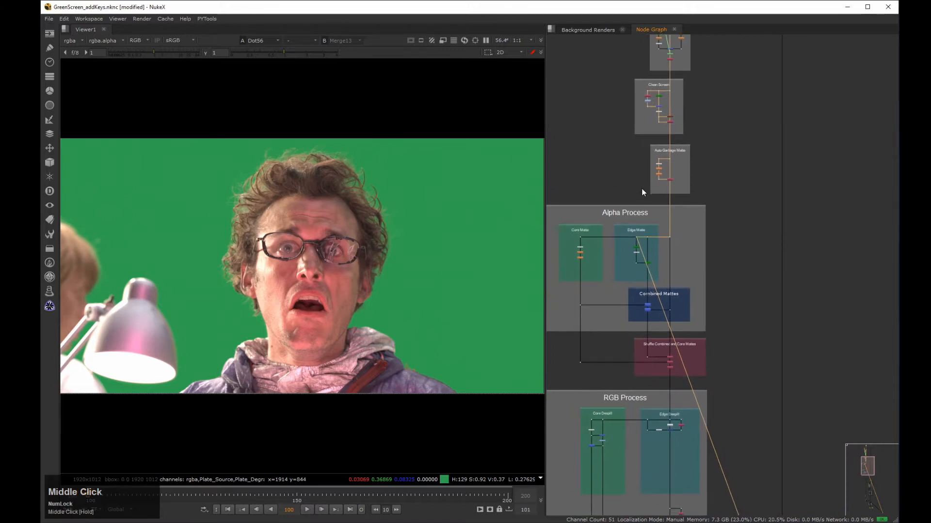
scroll(669, 99, "up", 3)
left_click(670, 86)
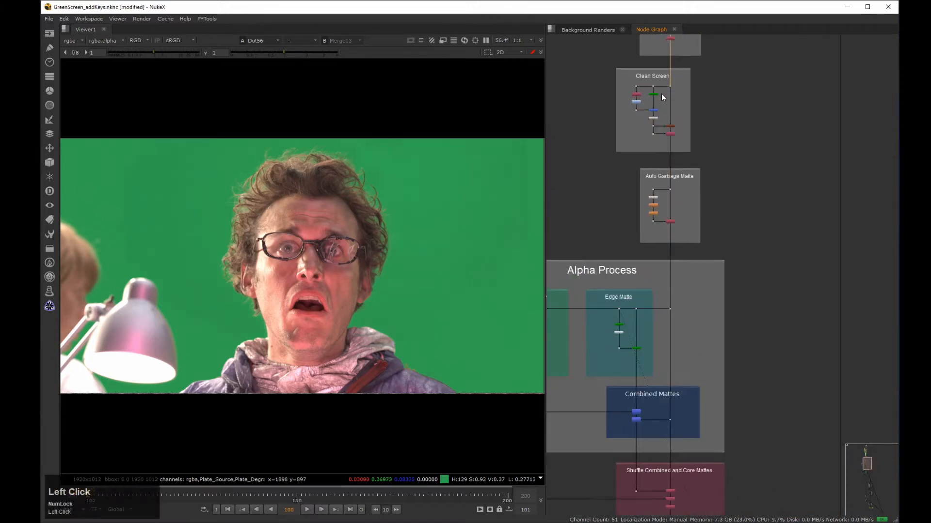
Select the Edge Matte backdrop with all its nodes and examine their layout up close.
left_click_drag(570, 271, 655, 383)
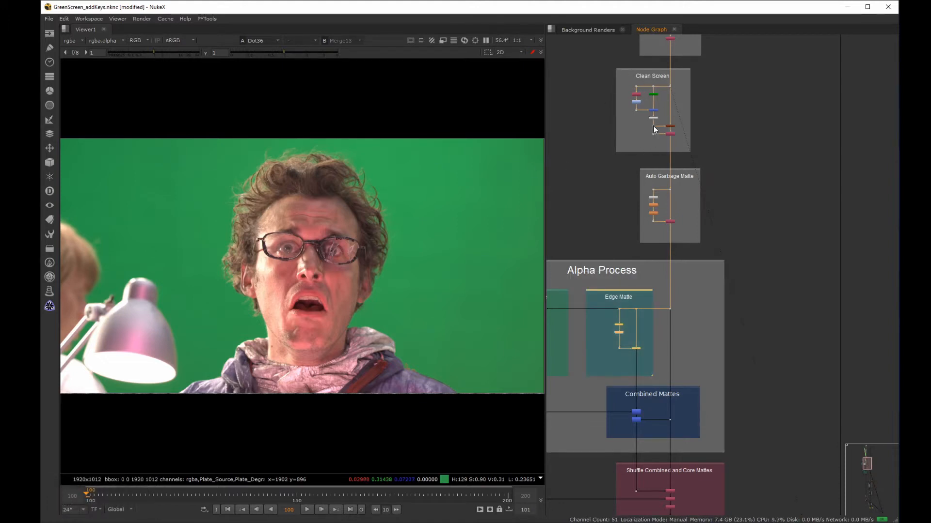
scroll(629, 316, "up", 3)
middle_click_drag(636, 318, 684, 323)
scroll(678, 278, "up", 6)
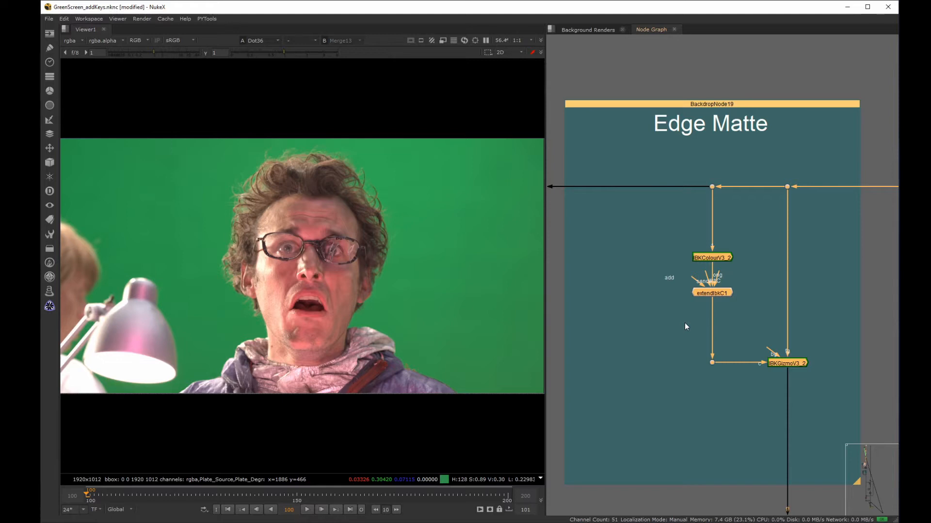
Add an IBKColour node in the Edge Matte backdrop and feed it from the plate dot above the existing IBKColour node.
left_click(635, 243)
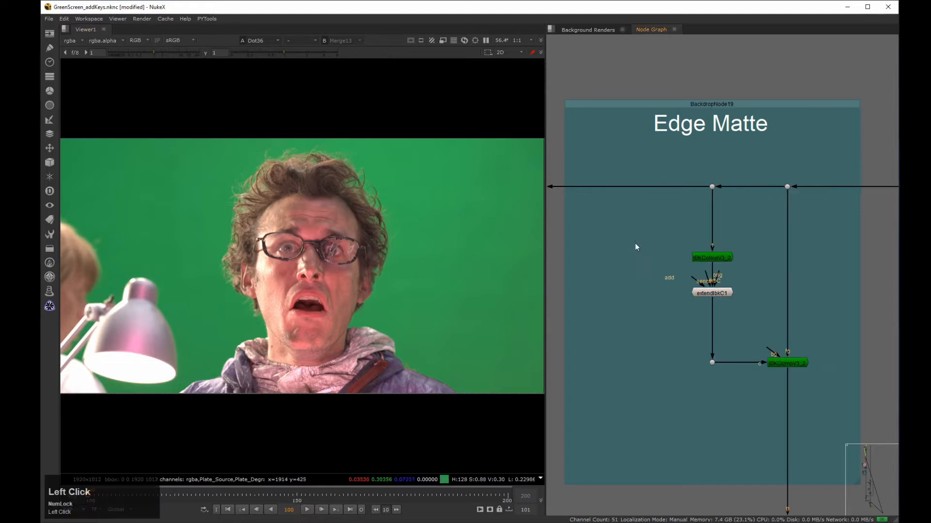
key("Tab")
type("ibk")
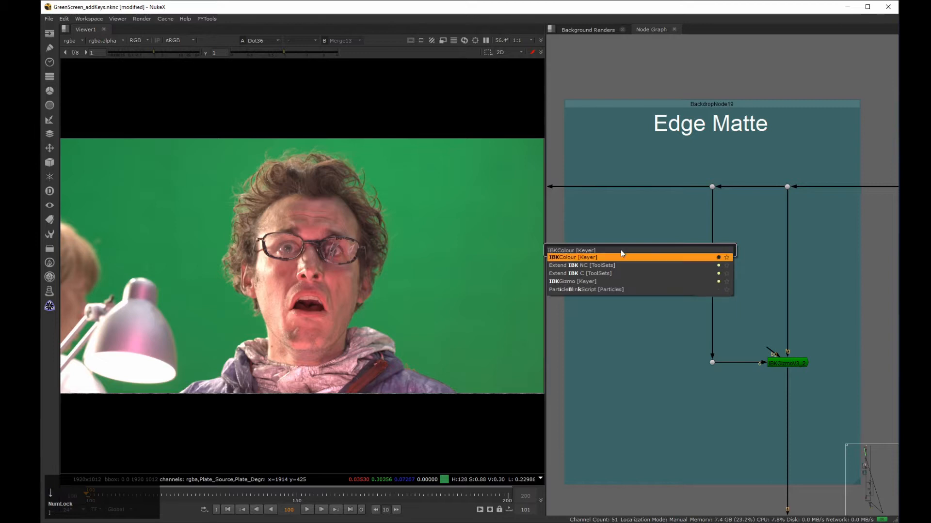
key("Return")
left_click_drag(616, 66, 500, 32)
left_click_drag(628, 227, 712, 187)
Set the new IBKColour node's screen type to green and its size to 1, and view its output.
left_click(436, 69)
left_click(446, 63)
left_click_drag(440, 82, 401, 85)
type("1")
left_click(673, 231)
key("1")
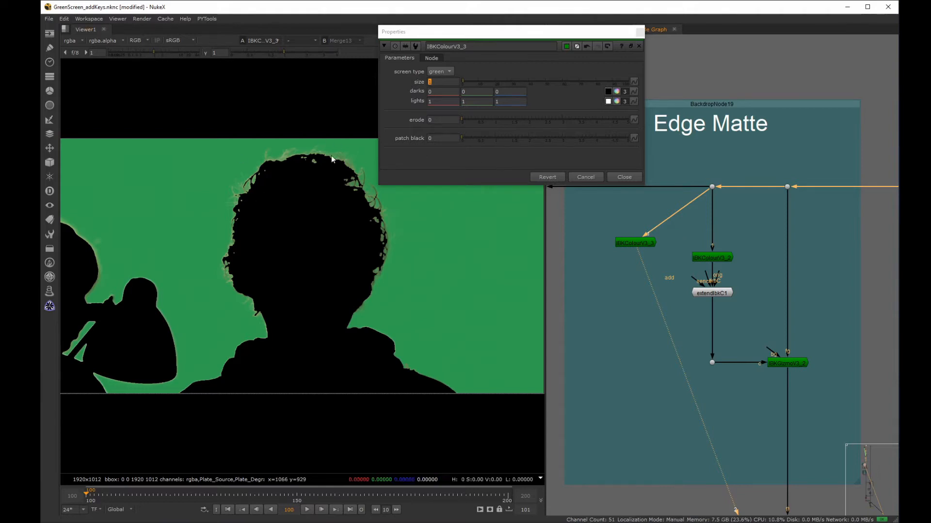
Raise the red darks value of the new IBKColour node gradually to about 0.25.
left_click_drag(517, 42, 573, 56)
left_click(507, 106)
key("Up")
key("Up")
key("Up")
key("Up")
key("Up")
key("Up")
key("Up")
key("Up")
key("Up")
key("Up")
key("Up")
key("Up")
key("Up")
key("Up")
key("Up")
key("Up")
key("Up")
key("Up")
key("Up")
key("Up")
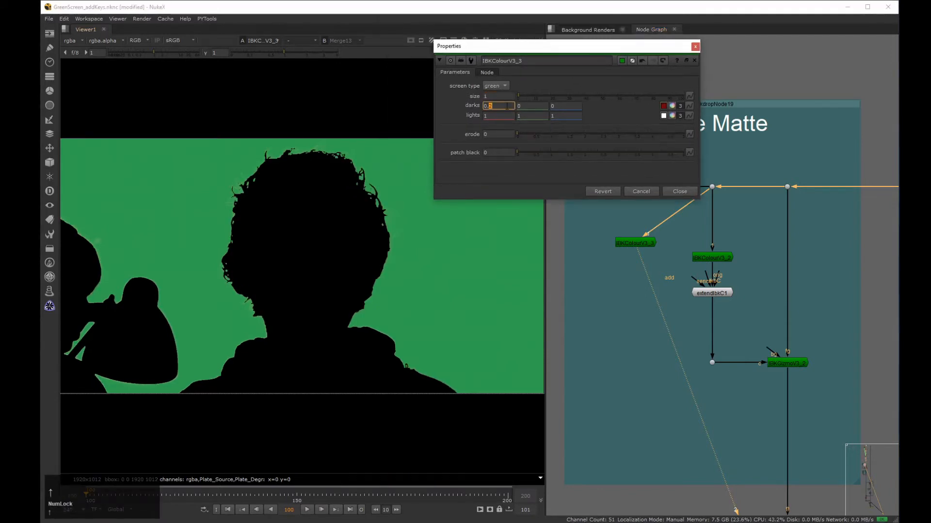
key("Up")
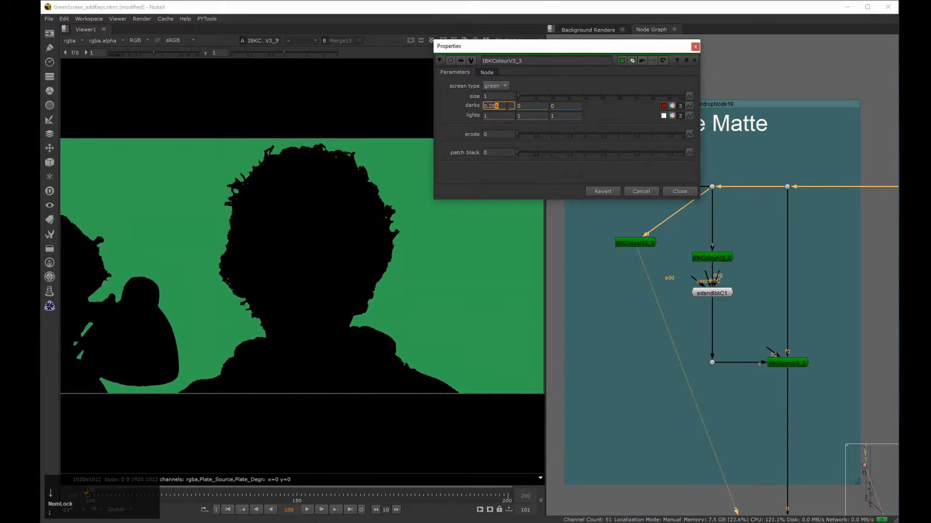
key("Down")
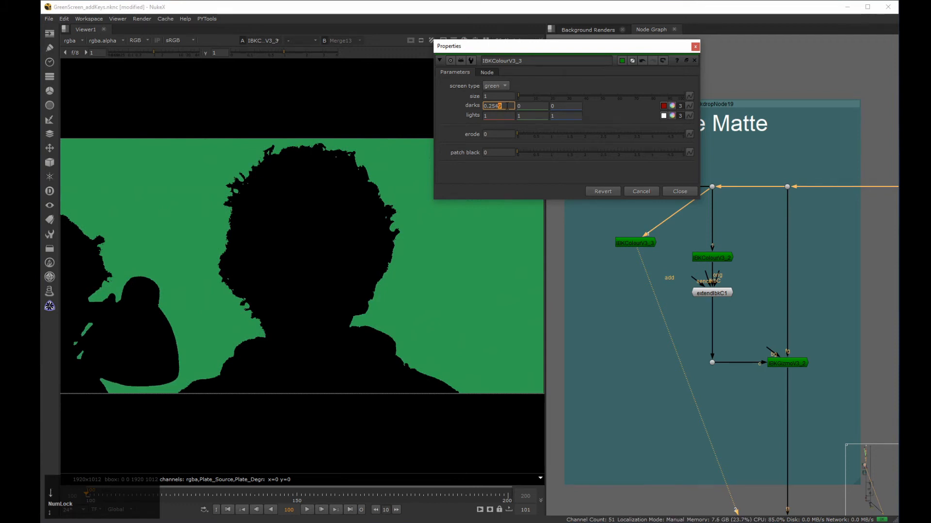
key("Up")
Close the node properties and view the clean screen at the dot after extendIbkC1.
left_click(695, 46)
left_click_drag(727, 335, 676, 379)
key("2")
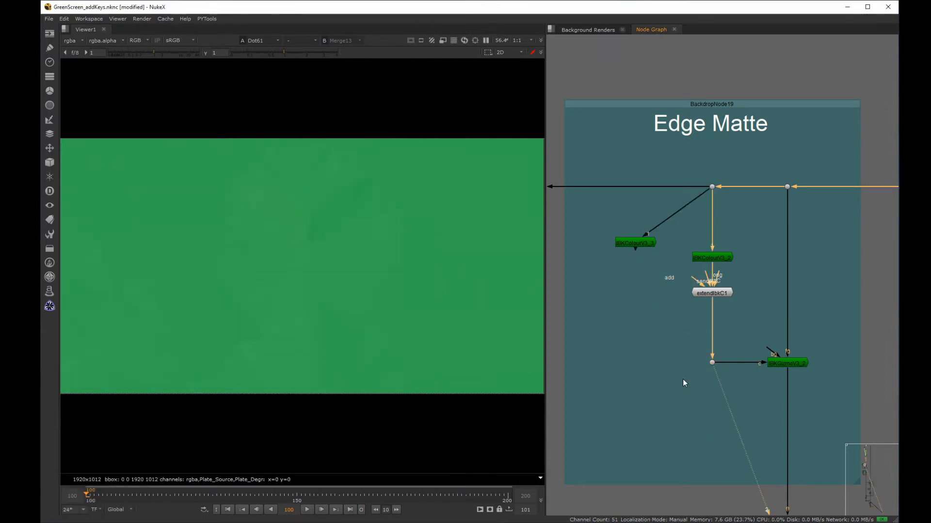
View the IBKGizmo node's keyed result in the Edge Matte section, in colour and as alpha.
left_click_drag(832, 325, 737, 388)
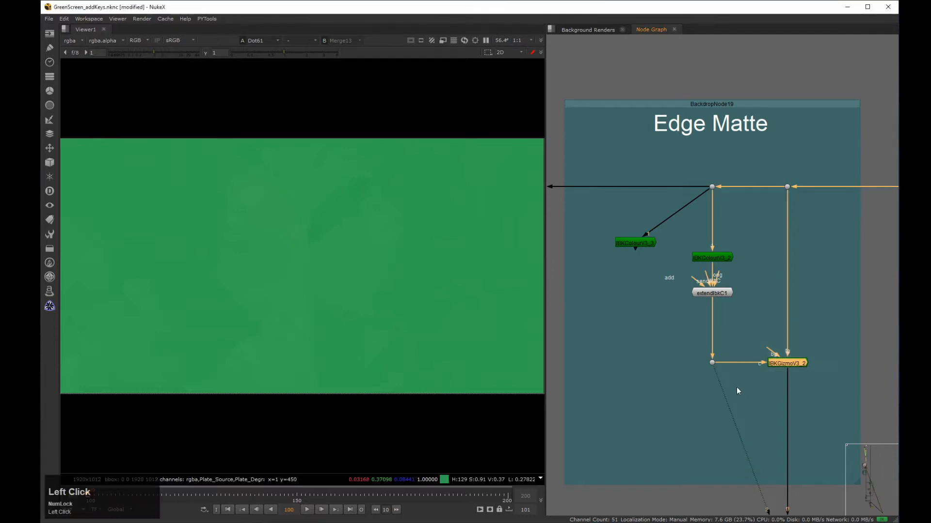
key("2")
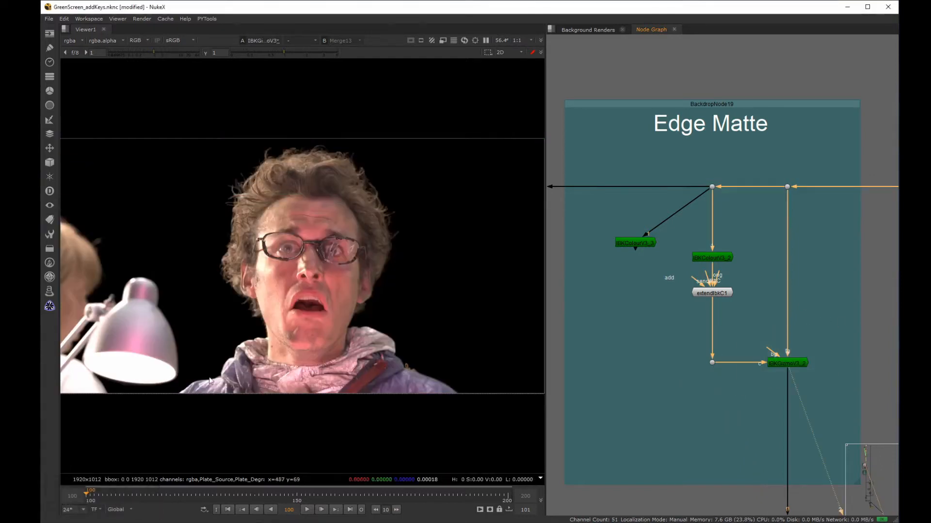
key("a")
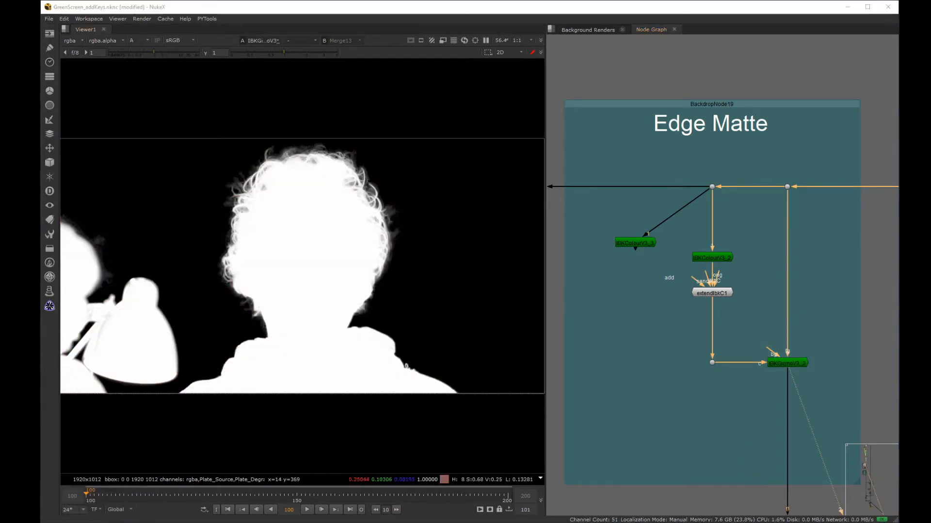
View the combined alpha at the first ChannelMerge in Combined Mattes and raise the viewer gamma to 4.
scroll(610, 289, "down", 5)
left_click(630, 361)
middle_click_drag(630, 362, 724, 305)
left_click(759, 347)
scroll(759, 346, "up", 1)
middle_click_drag(760, 347, 802, 346)
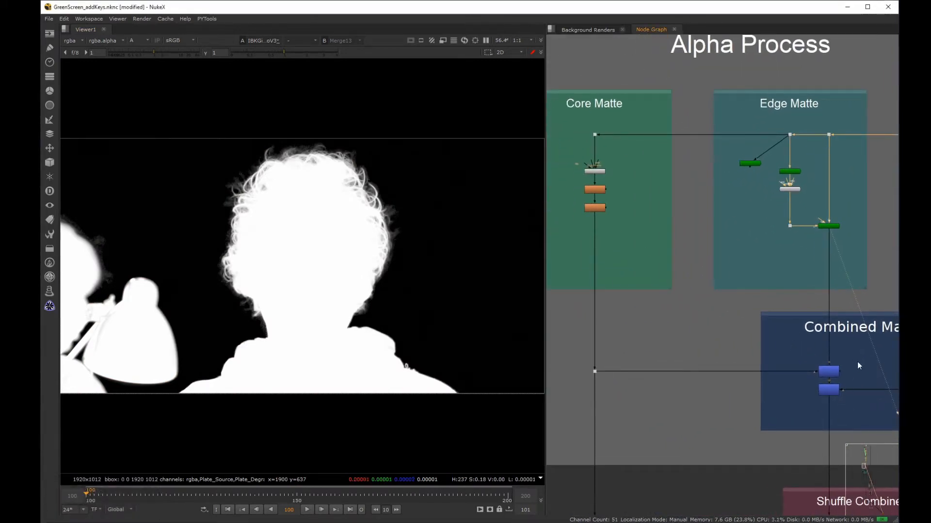
left_click(824, 375)
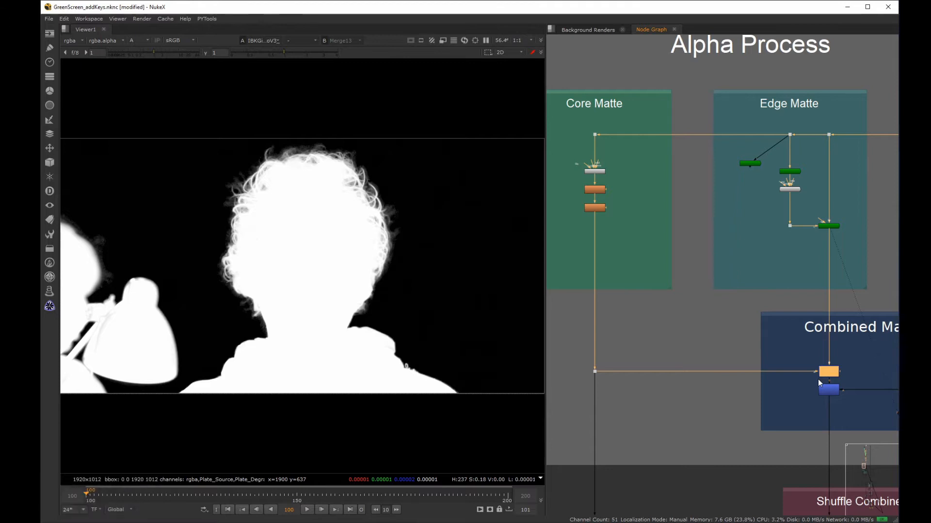
key("1")
left_click(818, 379)
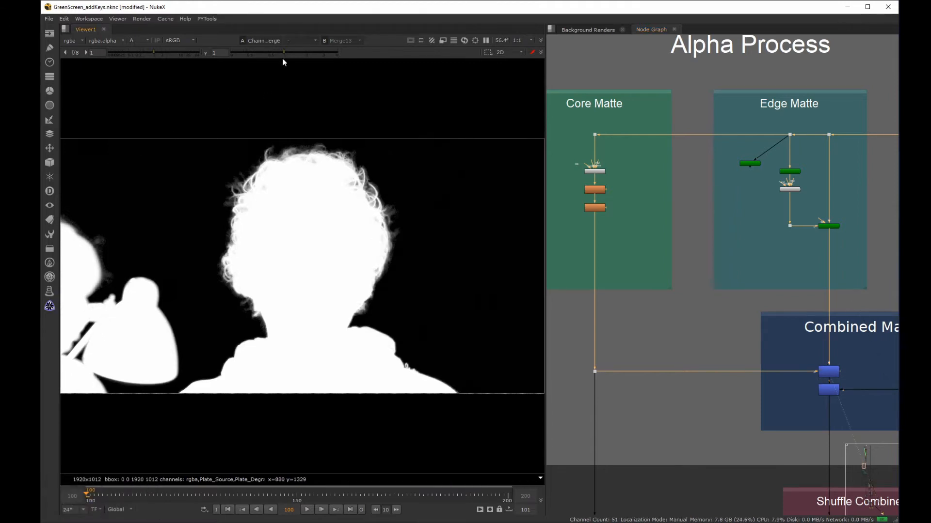
left_click_drag(284, 53, 336, 54)
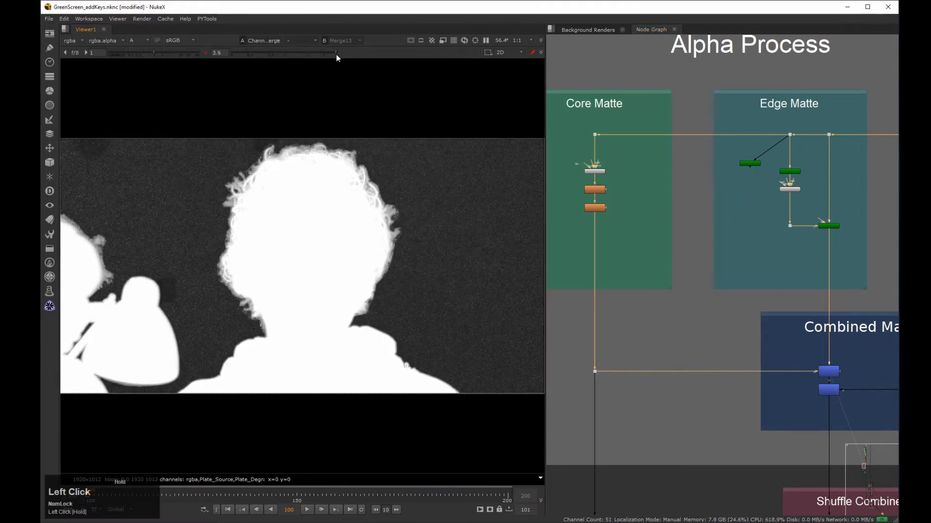
left_click(136, 258)
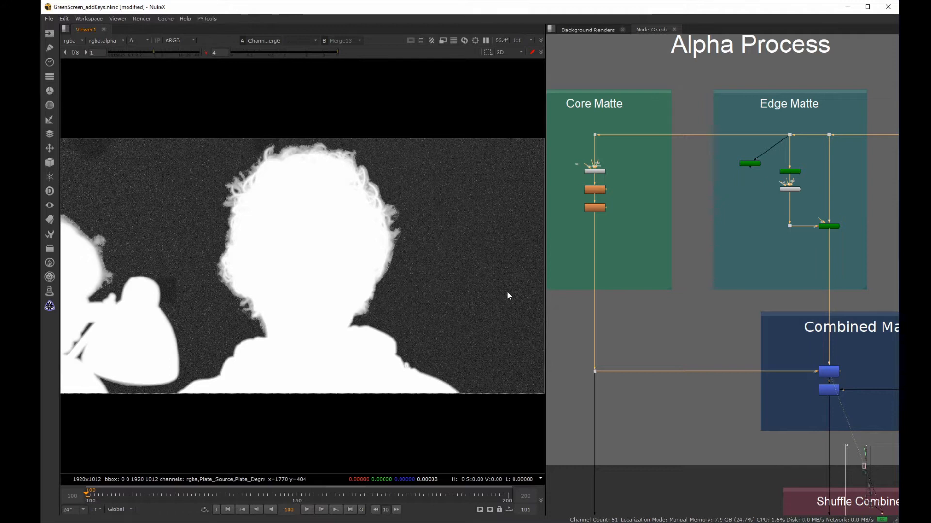
View the alpha at ChannelMerge4 in Combined Mattes and open that node's properties.
middle_click_drag(591, 318, 453, 234)
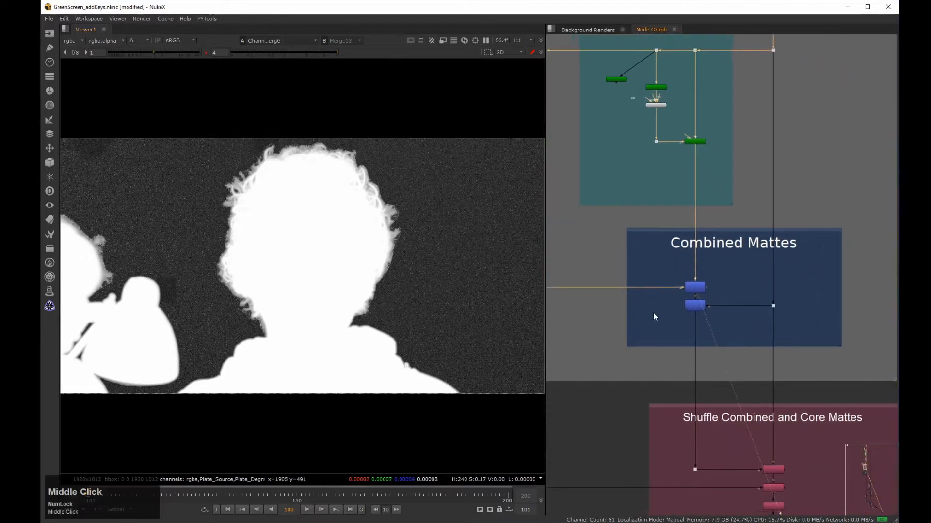
scroll(670, 312, "up", 4)
left_click(701, 305)
key("1")
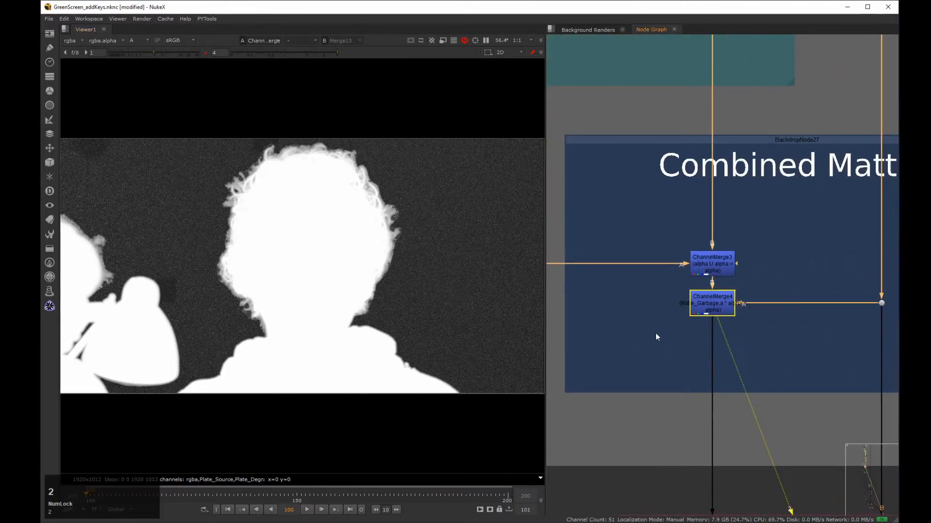
double_click(704, 304)
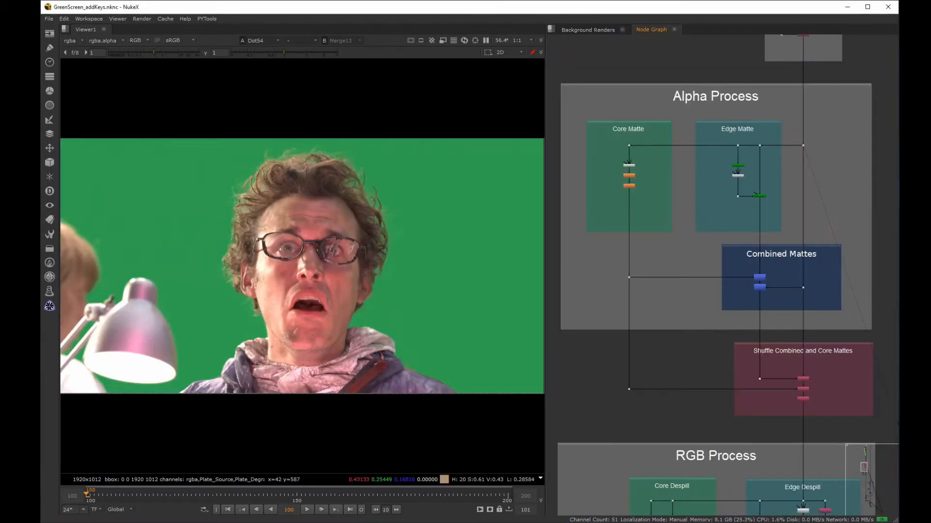
Select each of the three nodes in the Shuffle Combined and Core Mattes section to trace their inputs.
left_click(803, 378)
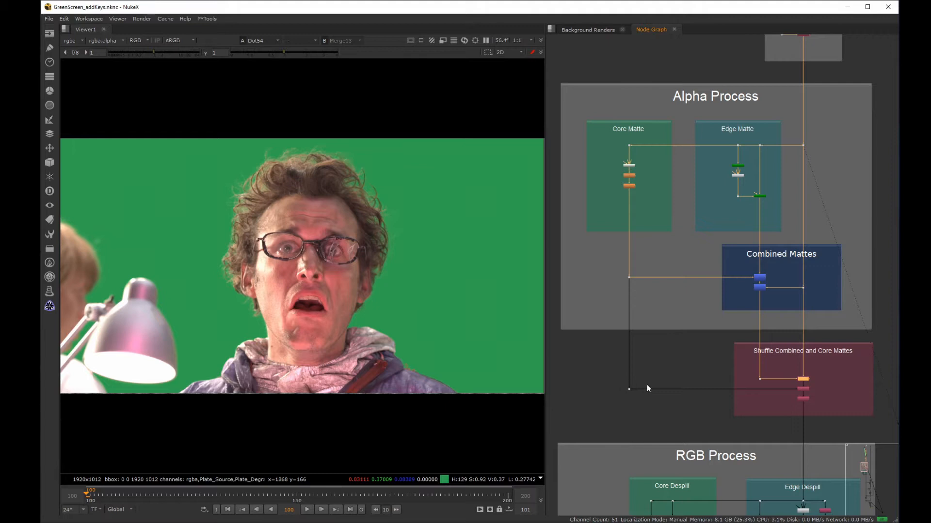
left_click(802, 389)
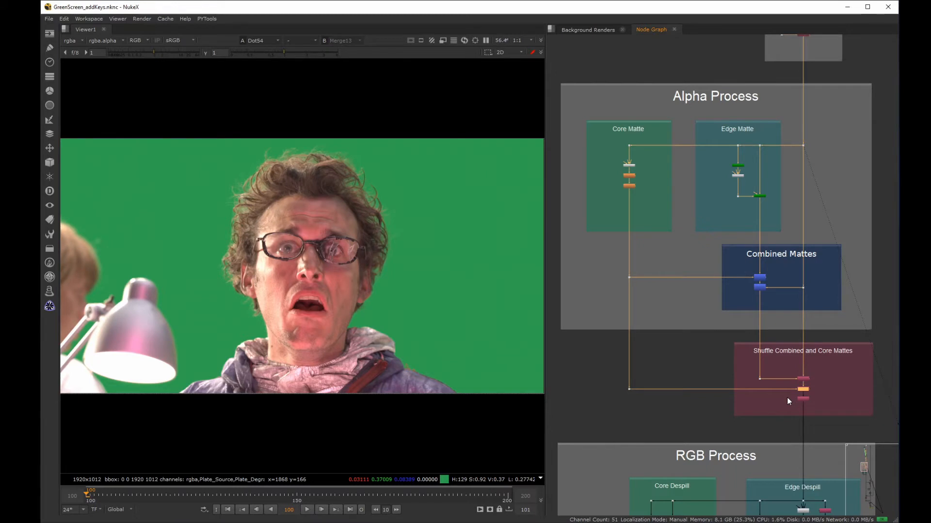
left_click(803, 398)
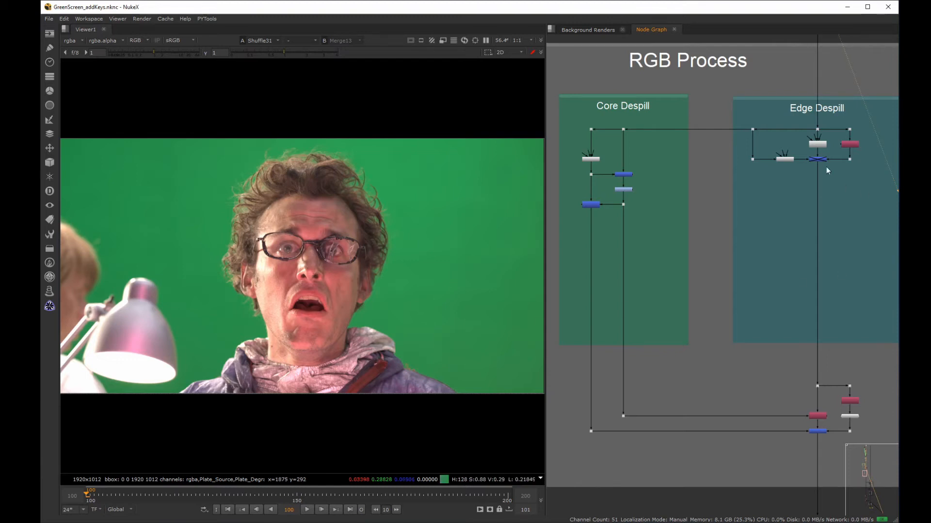
Inspect the settings of the Keylight node in the Edge Despill section and close its properties.
double_click(818, 144)
left_click_drag(628, 77, 630, 88)
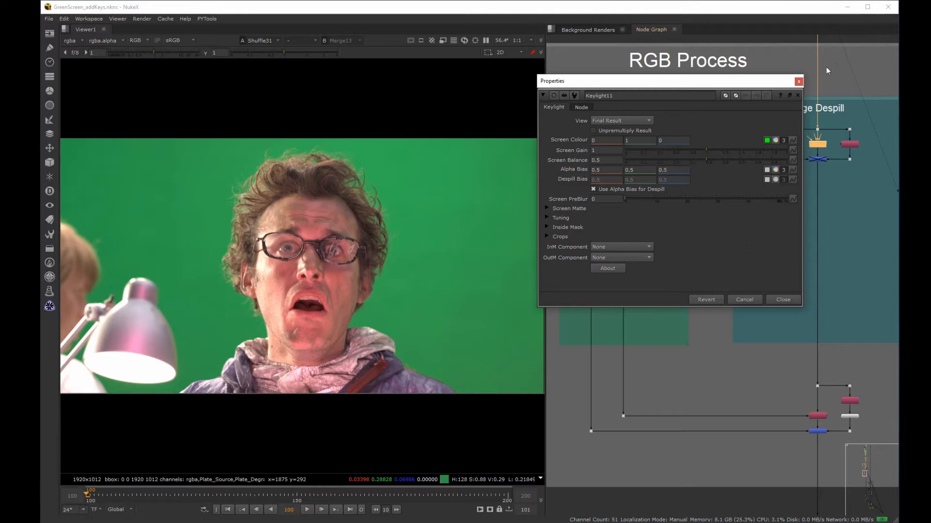
left_click(798, 80)
View the dot after Keylight12 in Core Despill, and compare it with the plate at the section's incoming dot.
scroll(632, 175, "up", 2)
scroll(633, 175, "up", 3)
middle_click_drag(634, 176, 670, 182)
left_click_drag(654, 204, 582, 238)
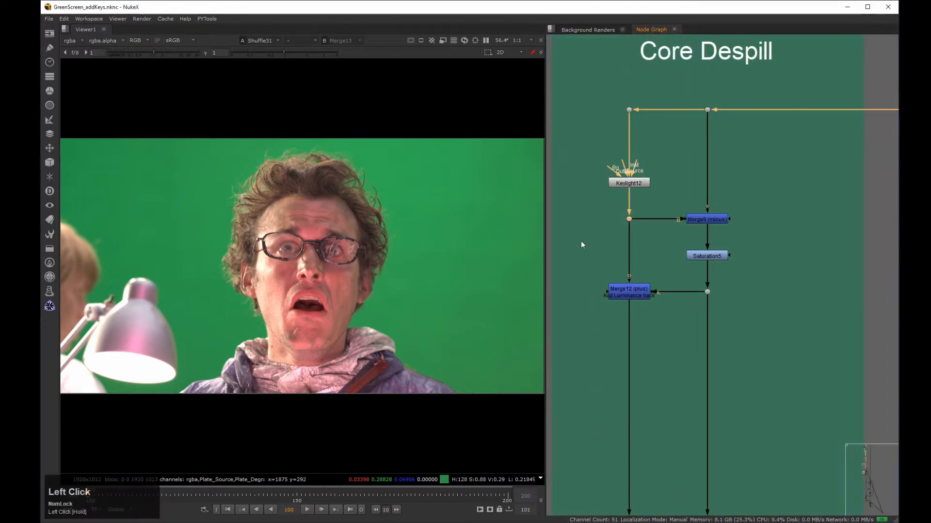
key("1")
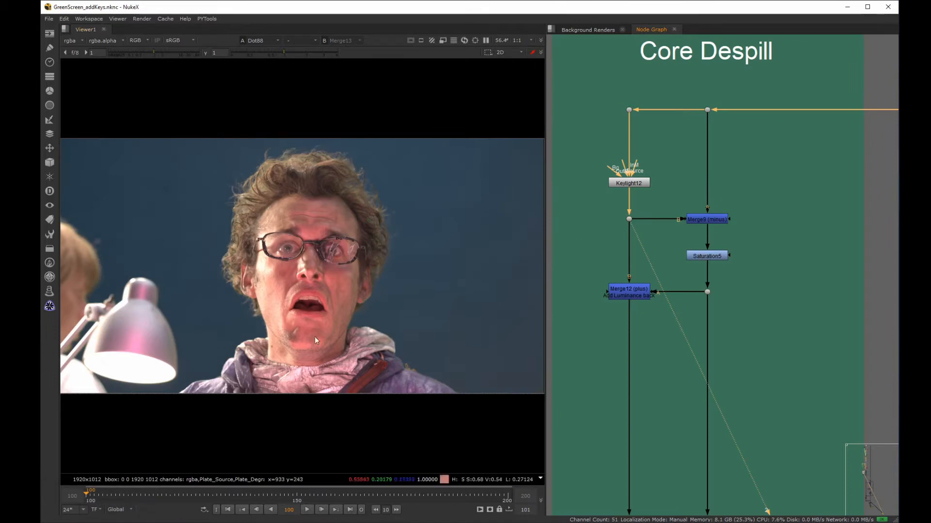
left_click_drag(763, 83, 677, 141)
key("1")
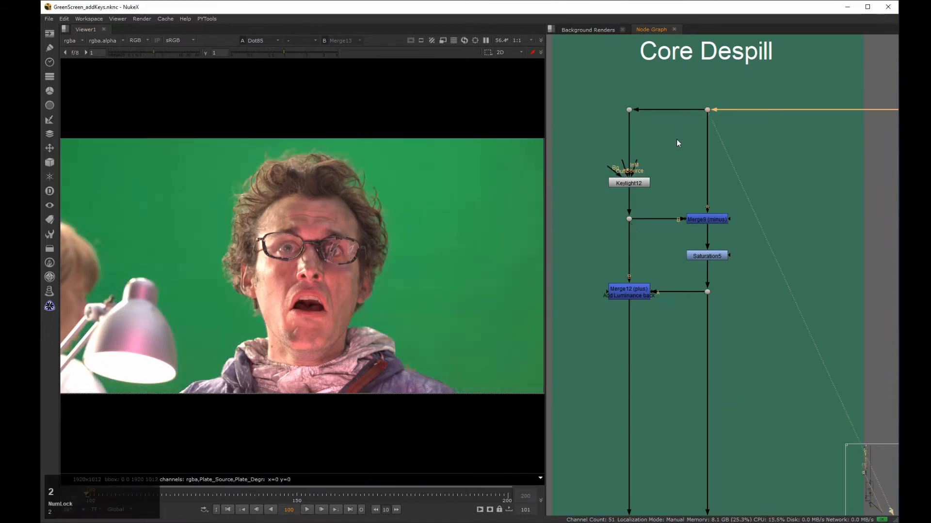
View the spill difference at the Merge9 minus node and its desaturated version at Saturation5.
left_click_drag(787, 192, 766, 274)
key("1")
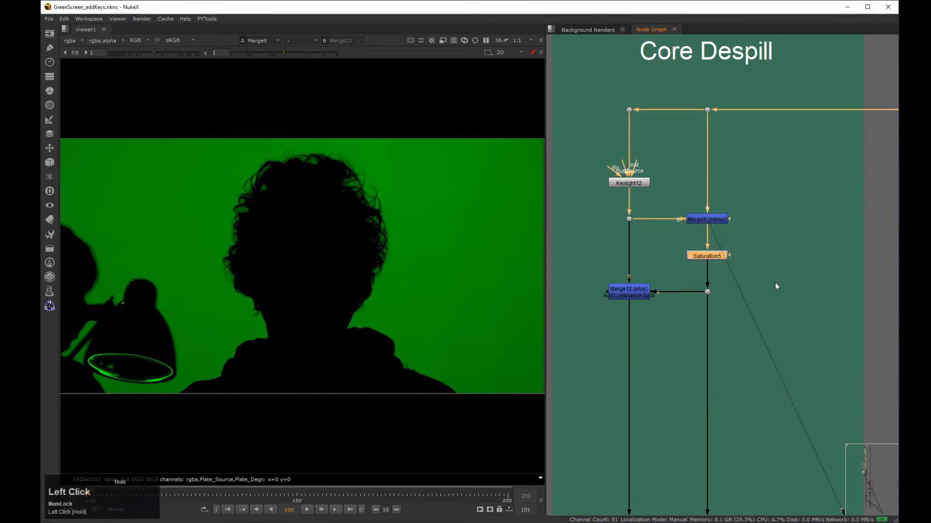
key("2")
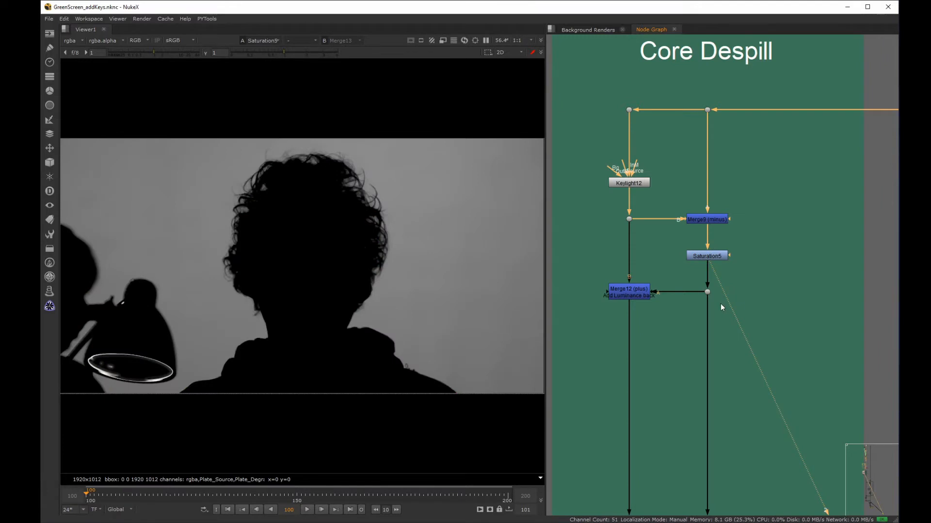
View the Merge12 plus node's result and toggle the node off and on to compare the despill.
left_click_drag(678, 265, 564, 326)
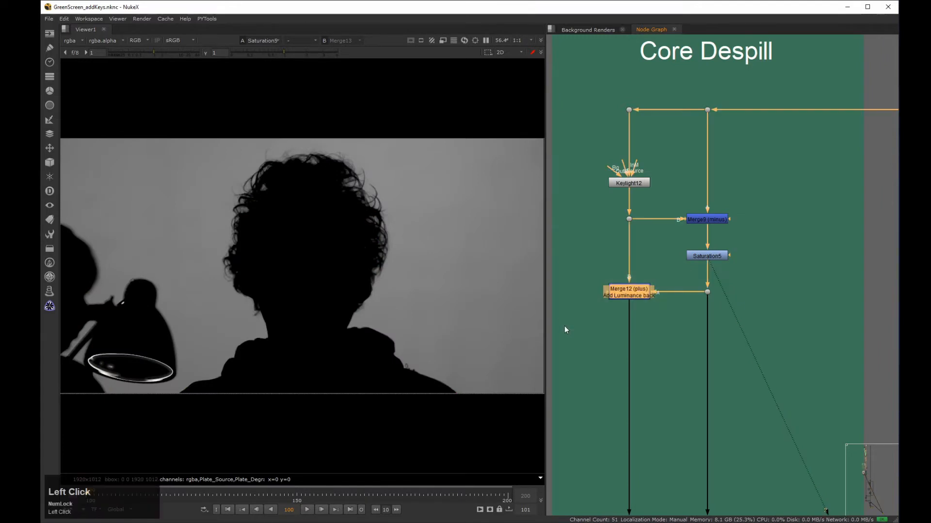
key("2")
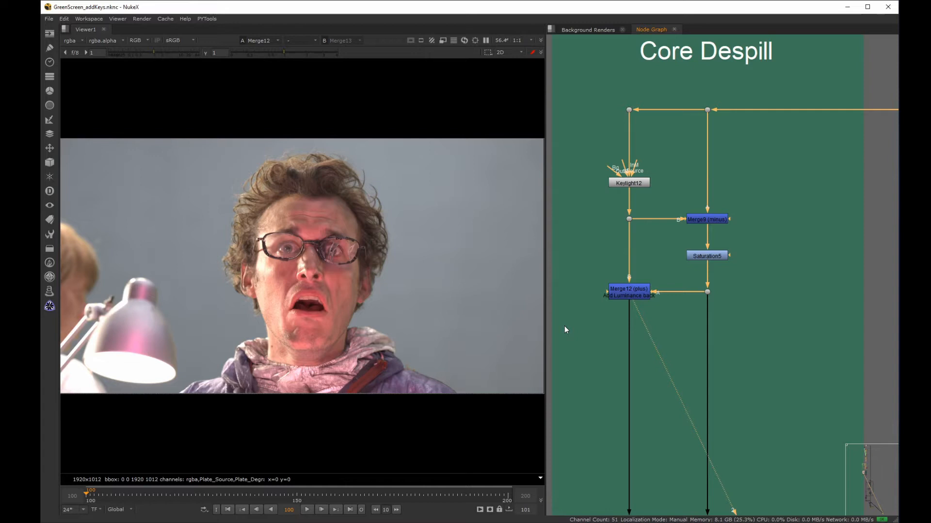
left_click_drag(673, 257, 569, 320)
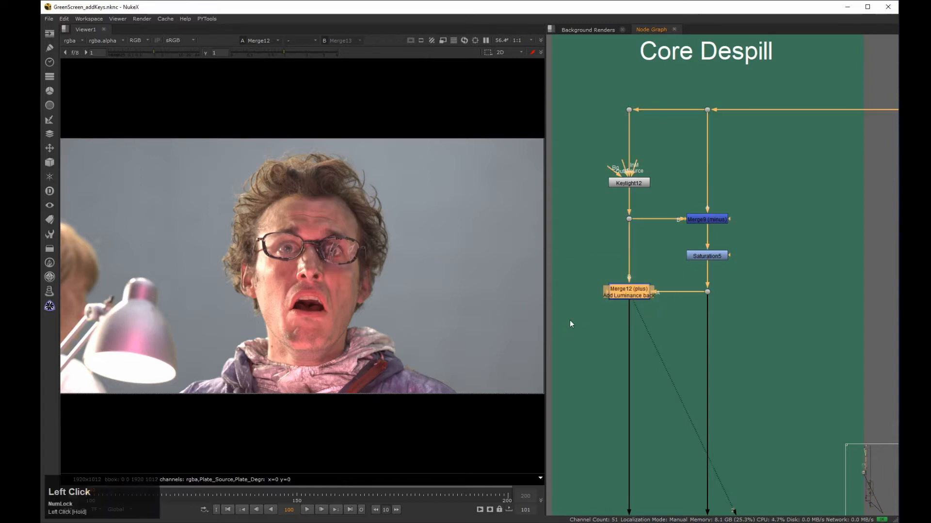
key("d")
key("d")
key("d")
key("d")
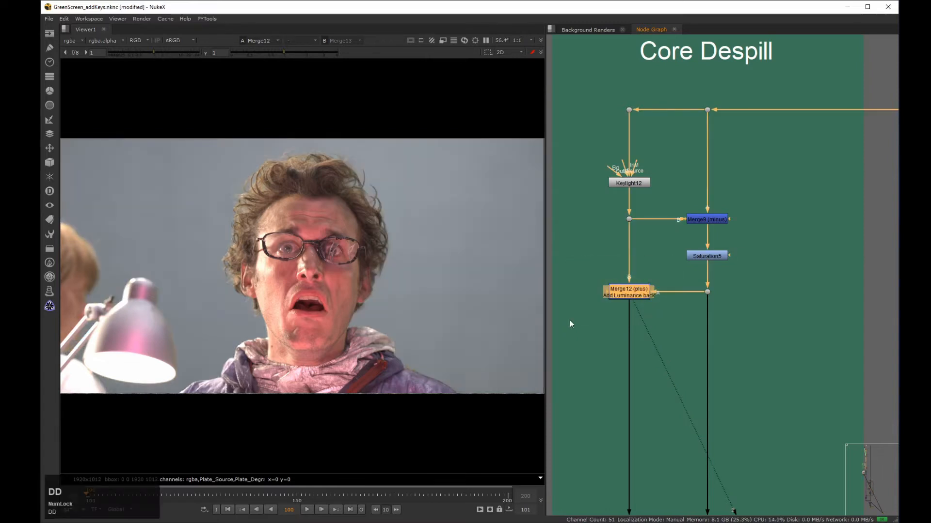
Compare a green background pixel's luminance between the dot feeding Keylight12 and the Keylight12 output.
left_click_drag(666, 85, 584, 136)
key("1")
left_click(420, 286)
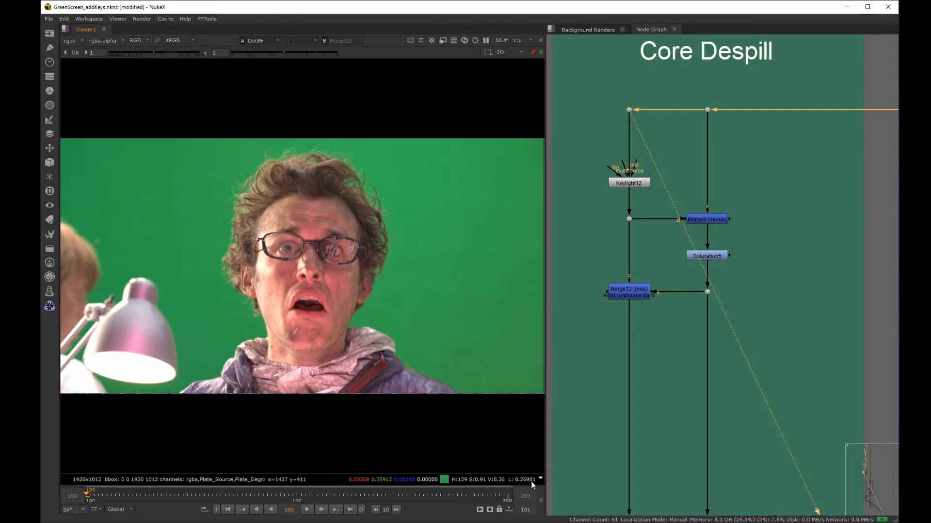
left_click_drag(600, 159, 668, 200)
key("2")
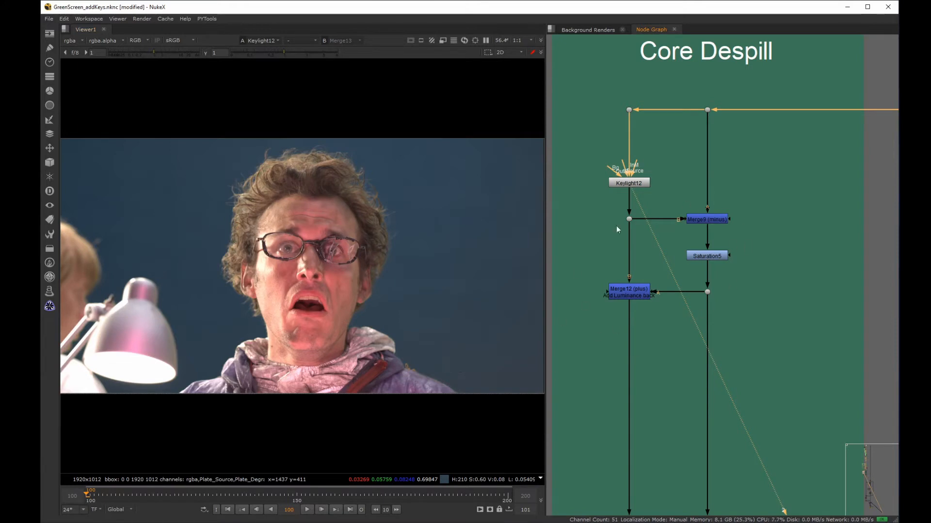
View the Merge12 output to check the same background pixel's luminance after the luminance is added back.
left_click_drag(581, 262, 671, 321)
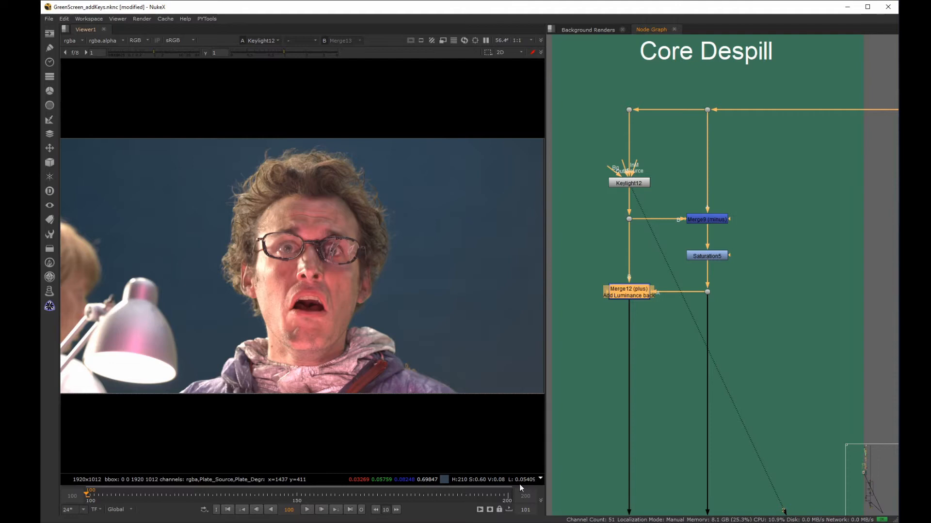
key("1")
left_click(631, 364)
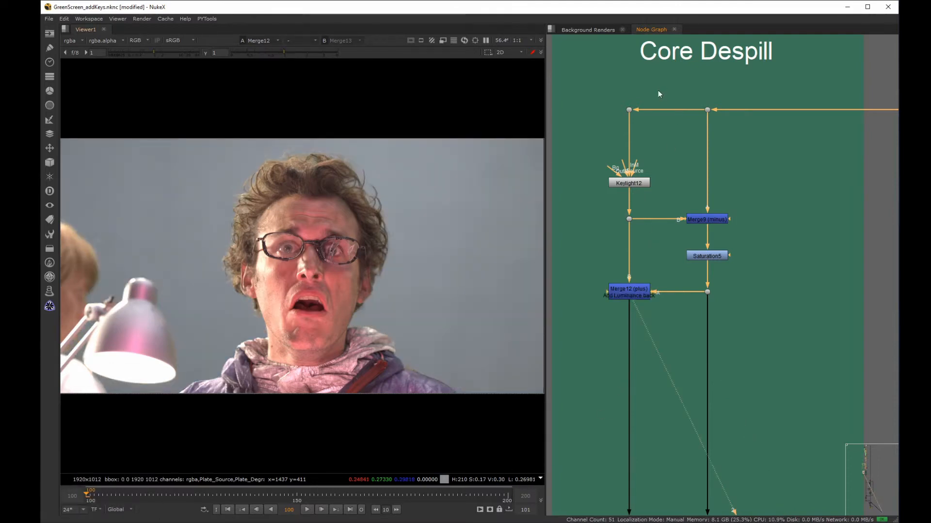
View the plate at the dot feeding Keylight12 and the Keymix5 output in the Edge Despill section.
left_click_drag(658, 90, 601, 145)
key("2")
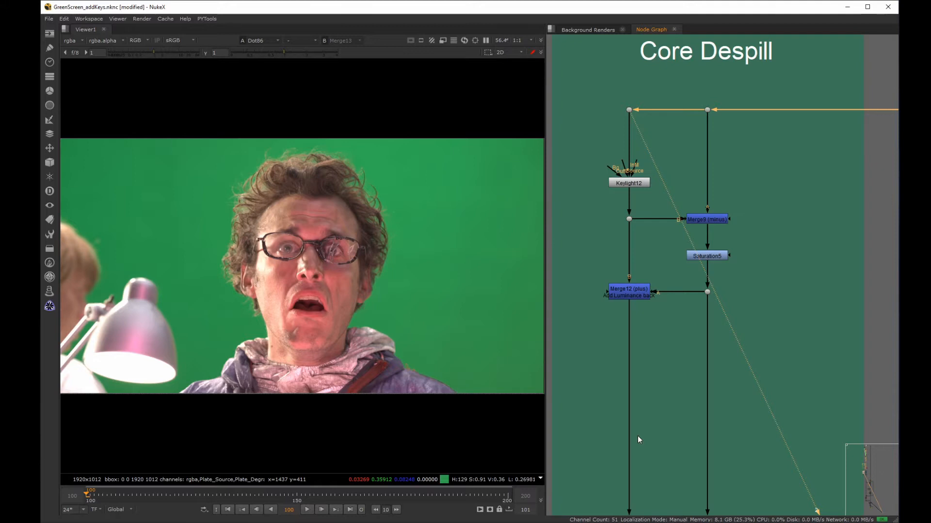
scroll(772, 179, "down", 7)
middle_click_drag(771, 180, 720, 187)
middle_click_drag(849, 187, 760, 245)
scroll(702, 185, "up", 6)
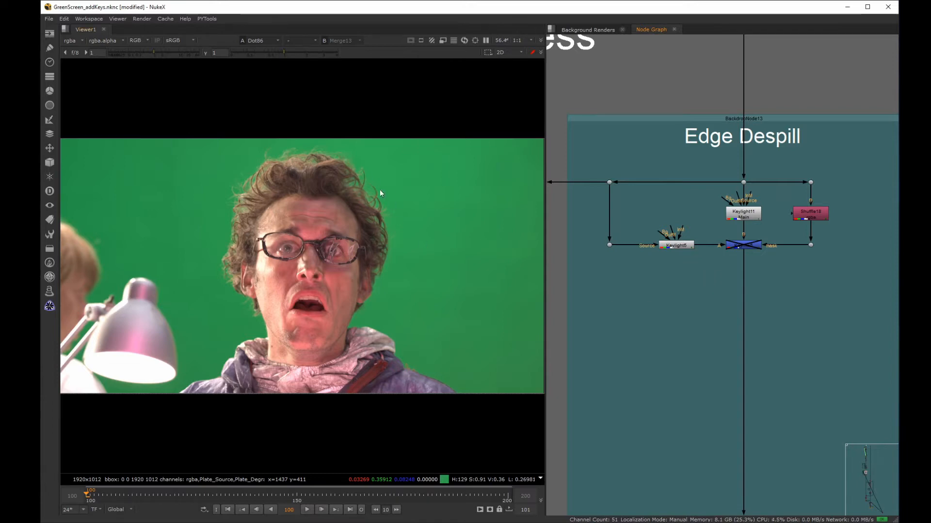
left_click_drag(782, 227, 705, 255)
key("1")
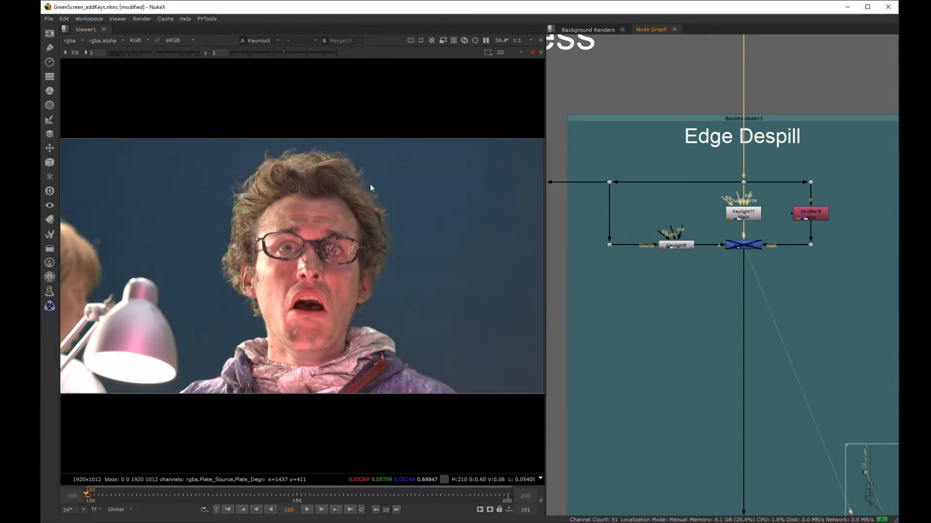
Add a Roto node in the Edge Despill section and draw an ellipse over the hair edge beside the man's forehead.
left_click(804, 287)
key("o")
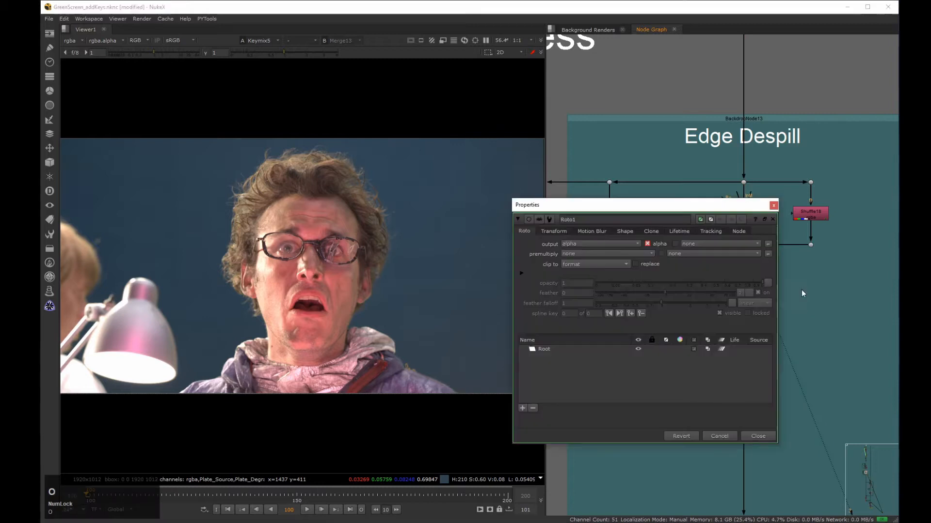
mouse_move(68, 107)
left_mouse_down()
mouse_move(87, 107)
mouse_move(86, 135)
left_mouse_up()
mouse_move(398, 150)
left_mouse_down()
mouse_move(341, 187)
mouse_move(339, 203)
left_mouse_up()
right_click(423, 219, "ctrl")
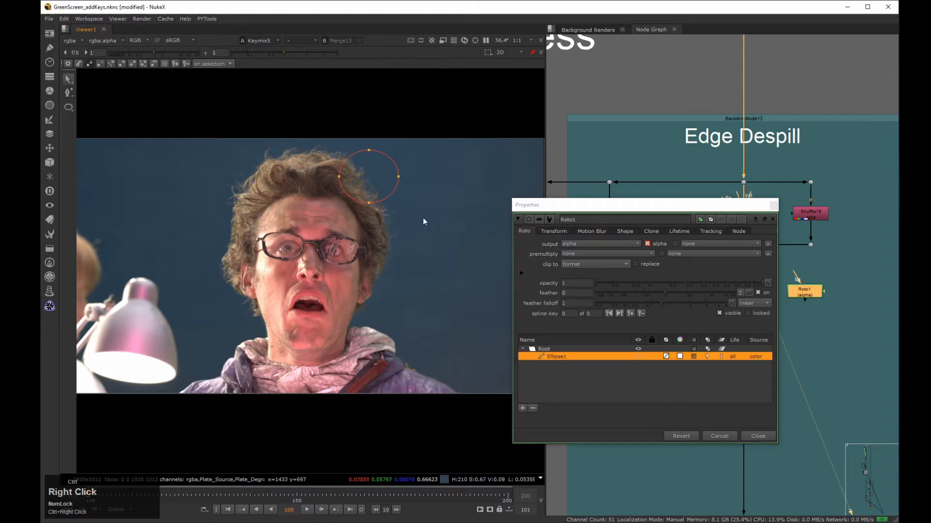
left_click(776, 207)
Enable Keymix5 and connect its mask input to the Roto1 node.
left_click(744, 246)
key("d")
left_click_drag(776, 245, 802, 290)
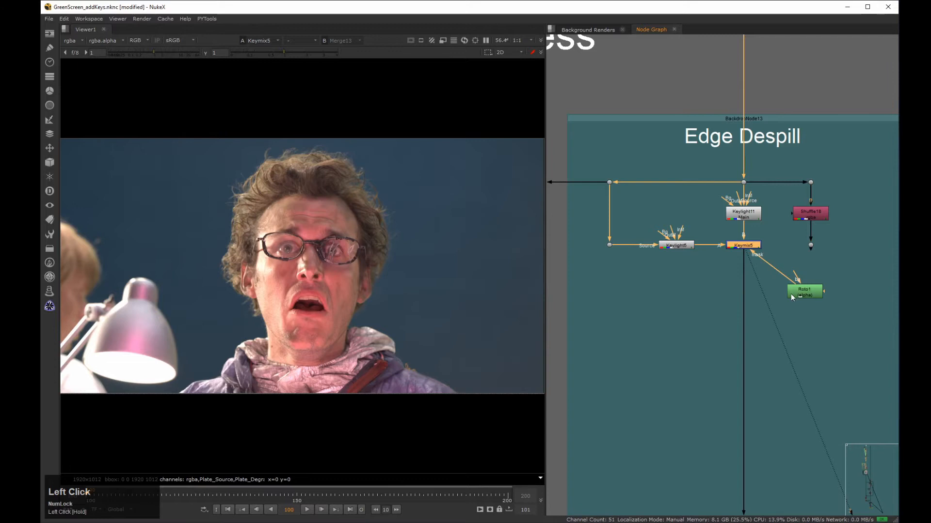
Lower the red component of Keylight5's screen colour to a negative value to shift the despill inside the ellipse.
left_click(669, 250)
key("alt+F1")
left_click(598, 195)
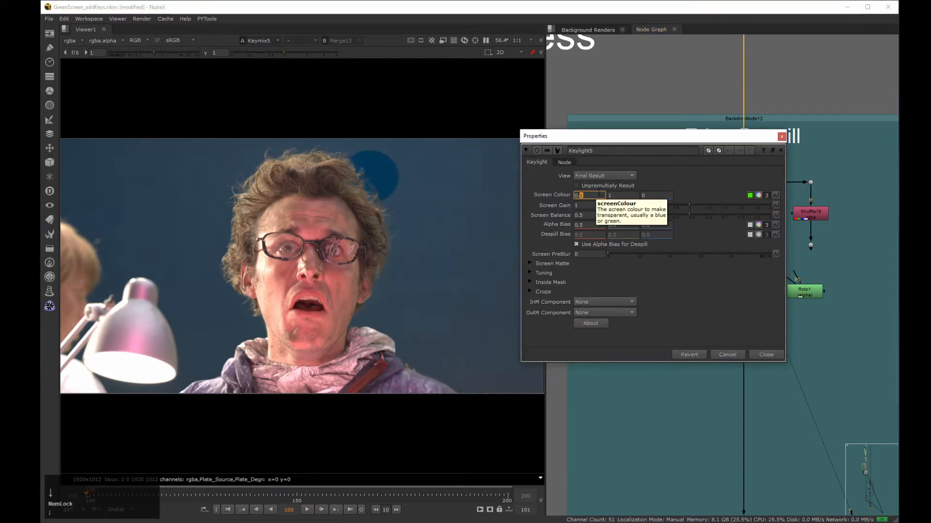
key("Down")
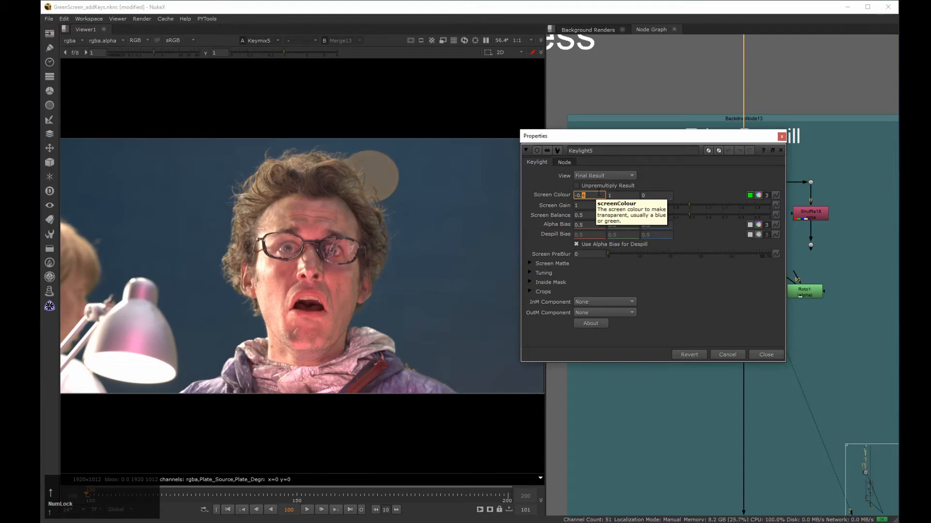
key("Up")
key("Down")
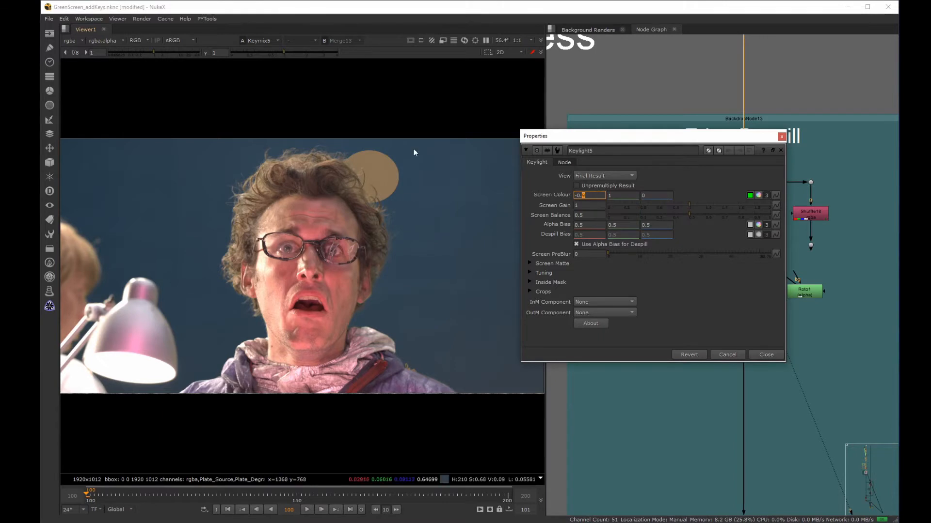
left_click(778, 356)
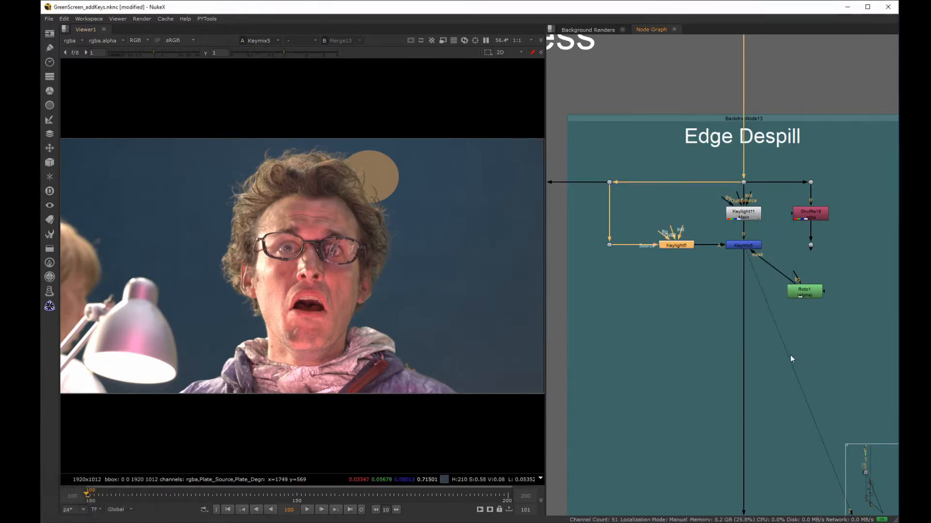
Examine the Masks / Rotos section upstream and follow the pipe through Clean Trackers back to Edge Despill.
scroll(694, 252, "down", 2)
middle_click_drag(722, 263, 679, 271)
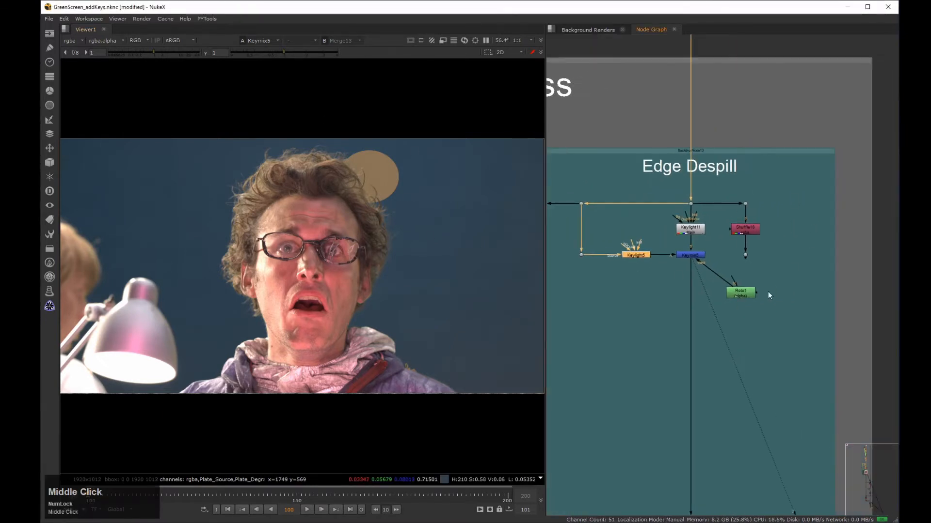
scroll(600, 179, "down", 8)
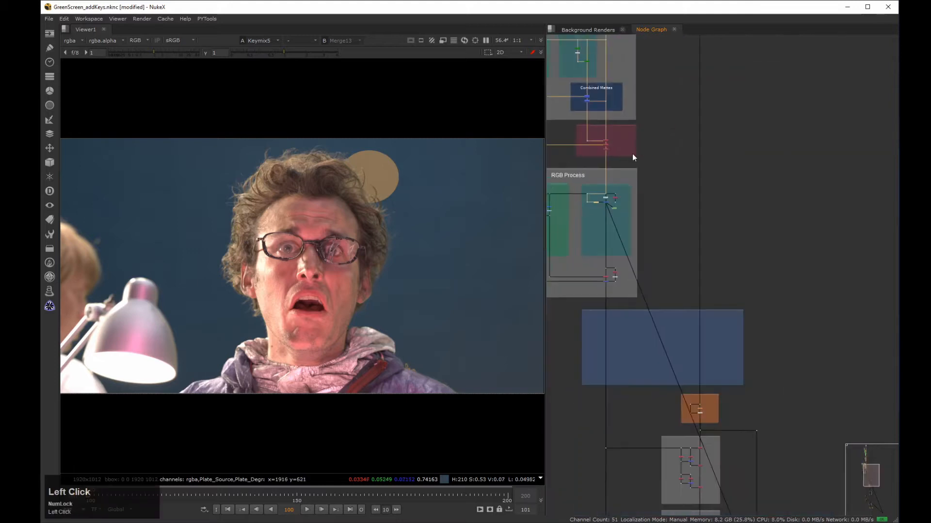
middle_click_drag(632, 153, 693, 319)
middle_click_drag(684, 211, 701, 356)
middle_click_drag(703, 170, 818, 184)
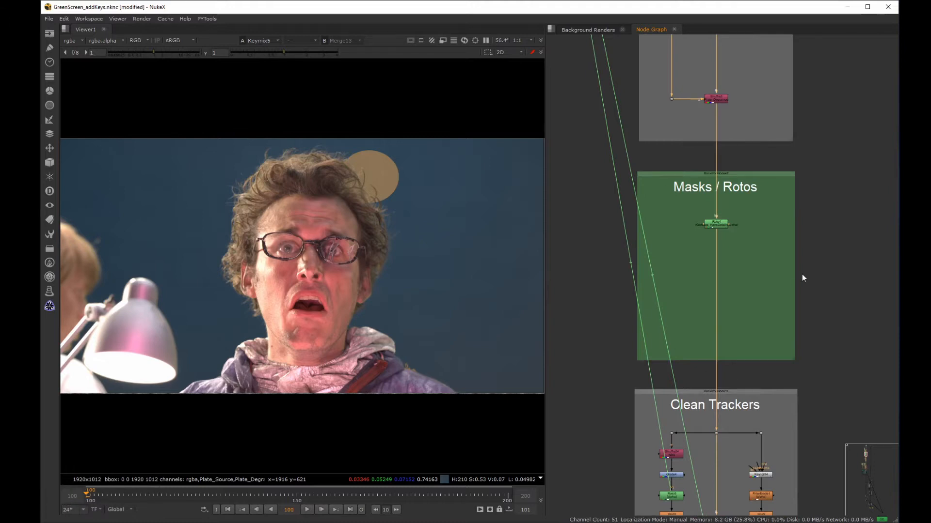
middle_click_drag(802, 275, 617, 290)
middle_click_drag(640, 444, 645, 165)
middle_click_drag(671, 420, 665, 312)
middle_click_drag(663, 499, 649, 301)
middle_click_drag(666, 377, 801, 240)
Reconnect Keymix5's mask to the shuffle branch and set that shuffle's input layer to Garbage_HairsDetails.
left_click_drag(747, 285, 780, 254)
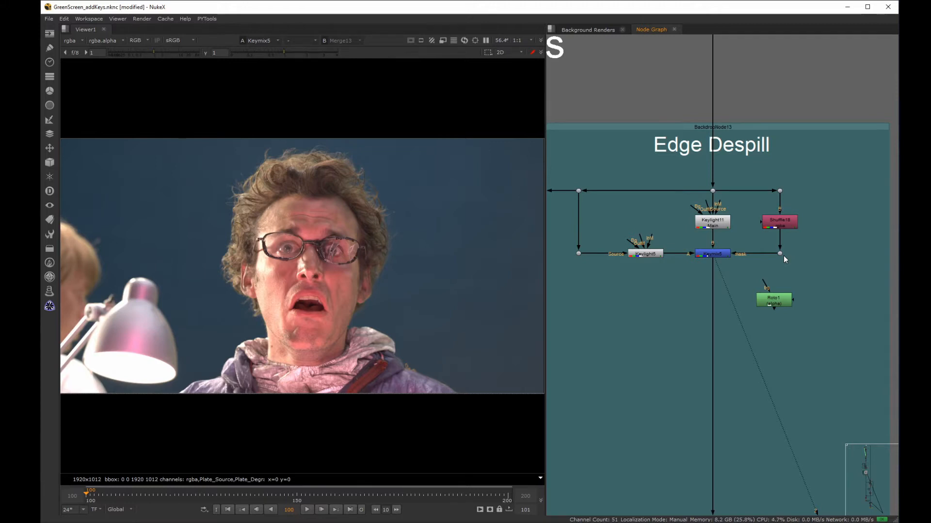
double_click(780, 222)
left_click_drag(616, 162, 664, 173)
left_click_drag(615, 233, 635, 401)
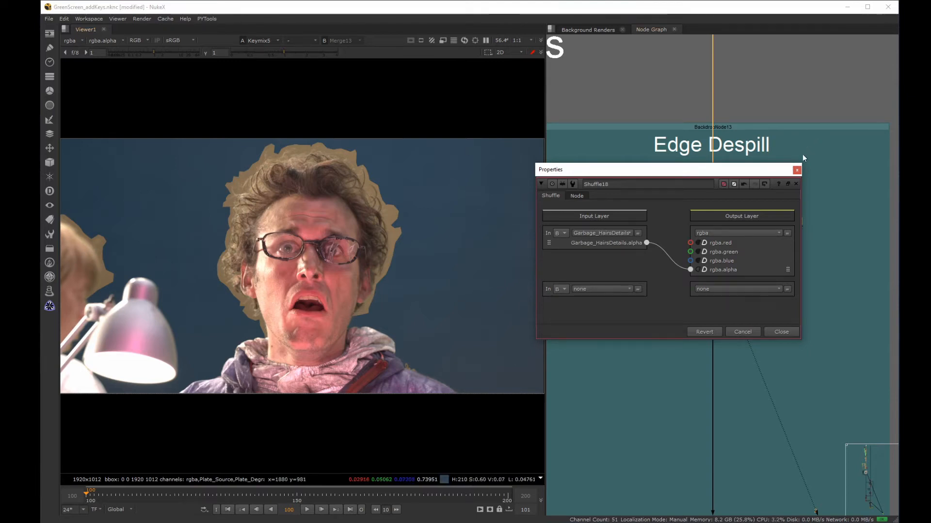
left_click(796, 169)
Delete the Roto1 node and disable Keymix5.
left_click(771, 300)
key("Delete")
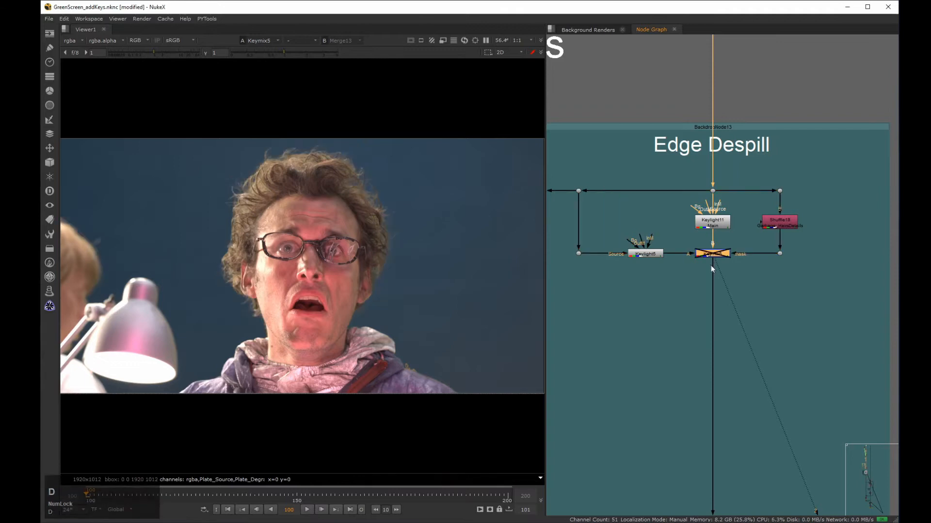
key("d")
Reset Keylight5's red screen colour to 0 and the mask shuffle's input layer to rgba.
double_click(645, 254)
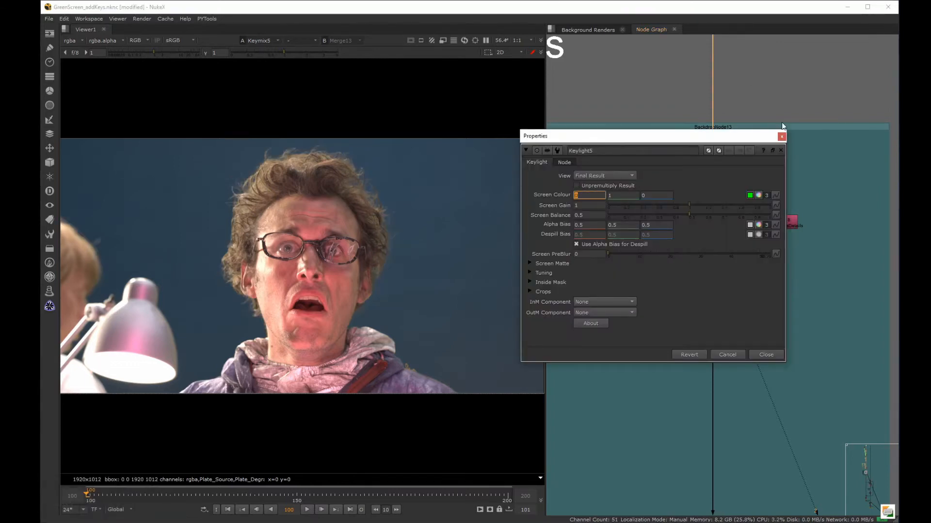
left_click(781, 136)
double_click(782, 221)
left_click(601, 233)
left_click(606, 243)
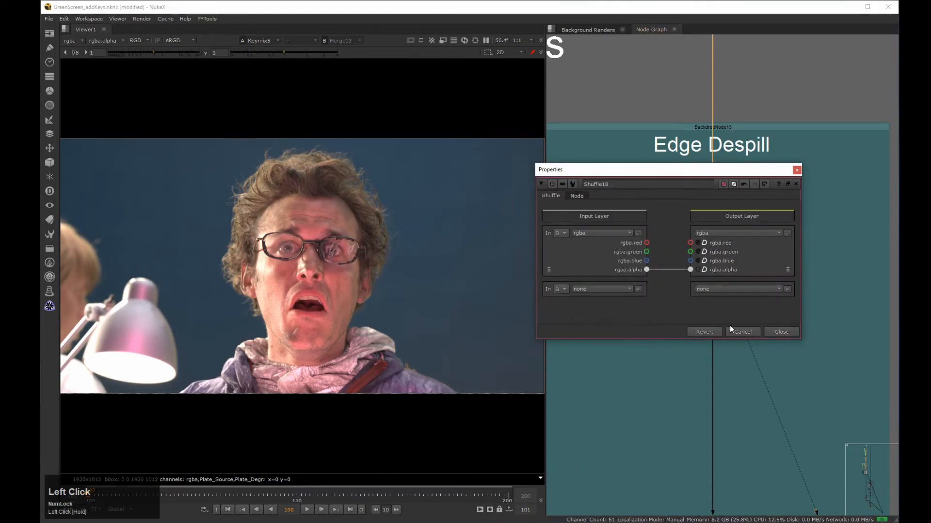
left_click(781, 331)
View the Keymix8 output at the end of the RGB Process section.
middle_click(637, 286)
middle_click_drag(662, 338, 760, 216)
middle_click_drag(740, 279, 638, 204)
scroll(718, 271, "up", 4)
scroll(702, 276, "up", 5)
middle_click_drag(702, 277, 782, 271)
left_click_drag(733, 330, 624, 389)
key("1")
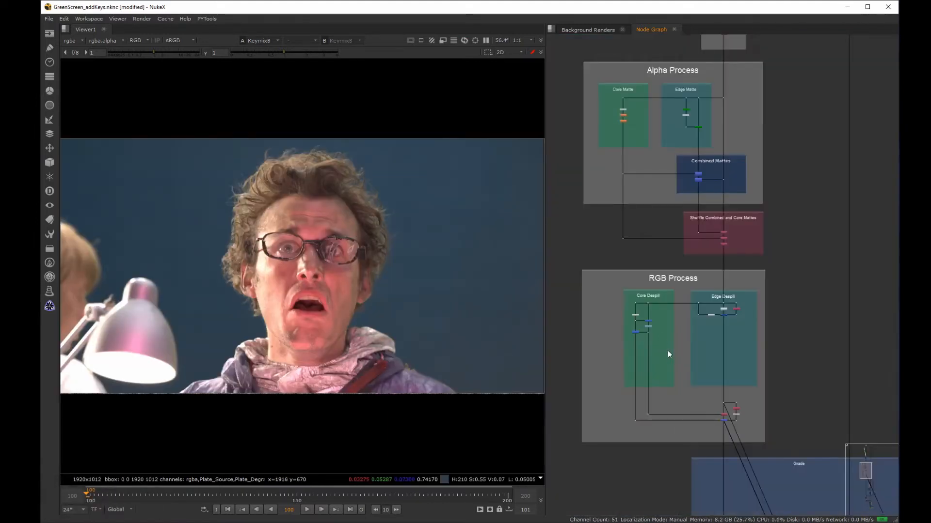
Locate the BG Dynamic Light section and view the output of its Merge11 plus node.
middle_click_drag(691, 350, 688, 237)
middle_click_drag(713, 359, 671, 182)
middle_click_drag(714, 359, 710, 232)
left_click_drag(659, 246, 741, 218)
middle_click_drag(742, 217, 772, 243)
left_click_drag(582, 169, 844, 393)
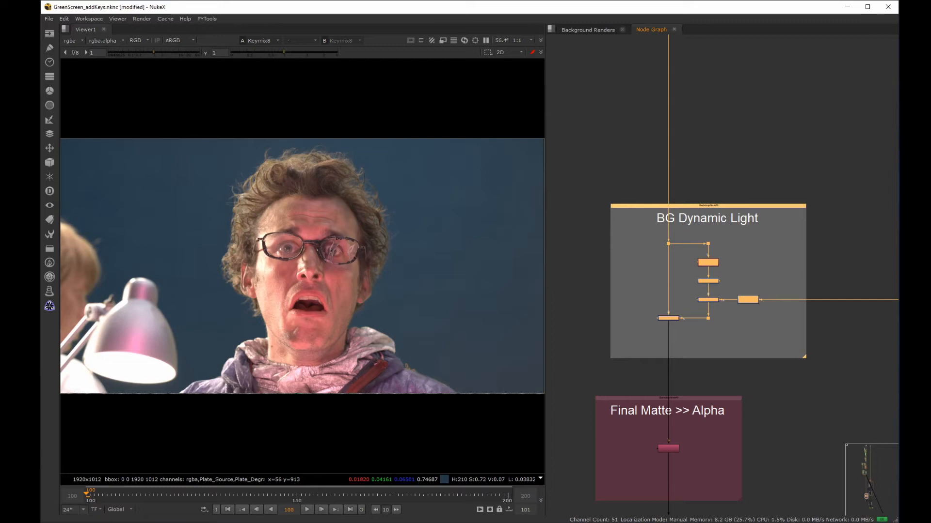
left_click_drag(686, 298, 639, 334)
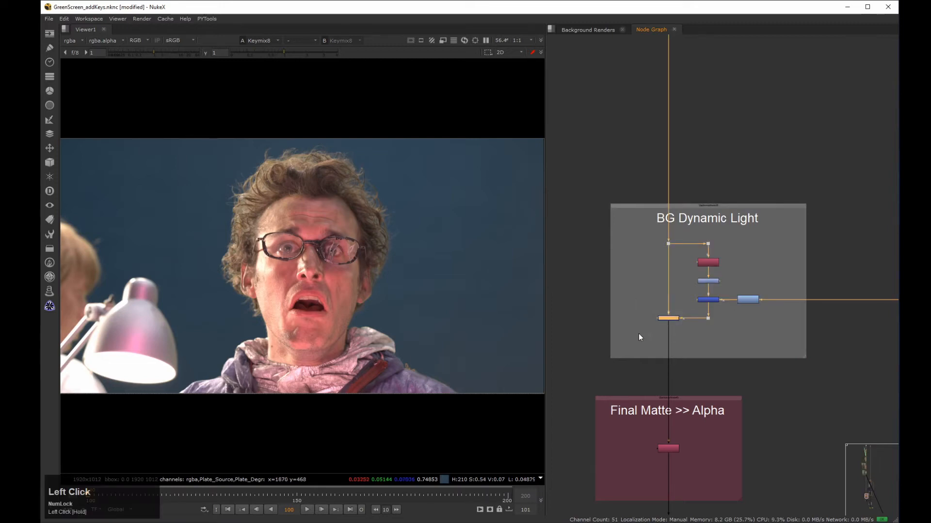
key("2")
middle_click_drag(639, 277, 651, 261)
middle_click_drag(686, 335, 650, 358)
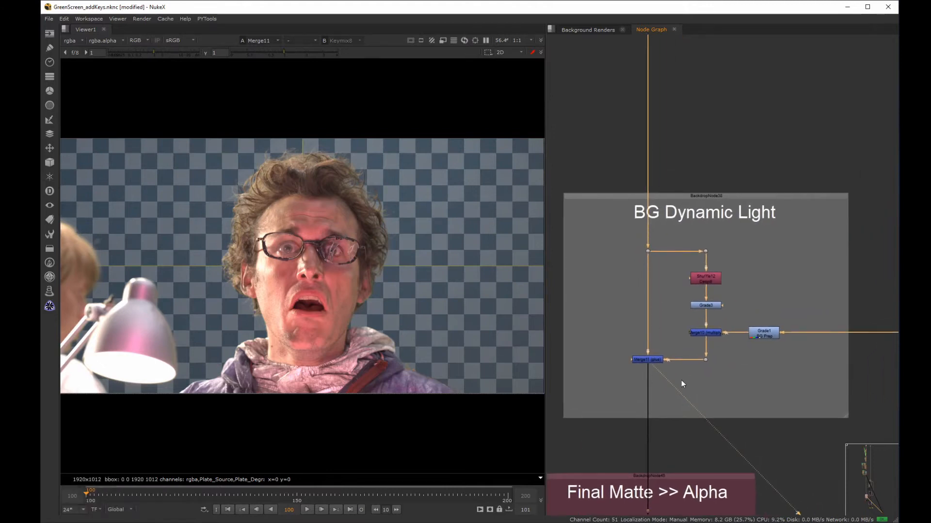
View the checkerboard background at Dot117, the dot feeding the BG Dynamic Light branch.
middle_click_drag(657, 237, 685, 219)
middle_click_drag(797, 222, 733, 239)
left_click_drag(828, 243, 751, 282)
key("3")
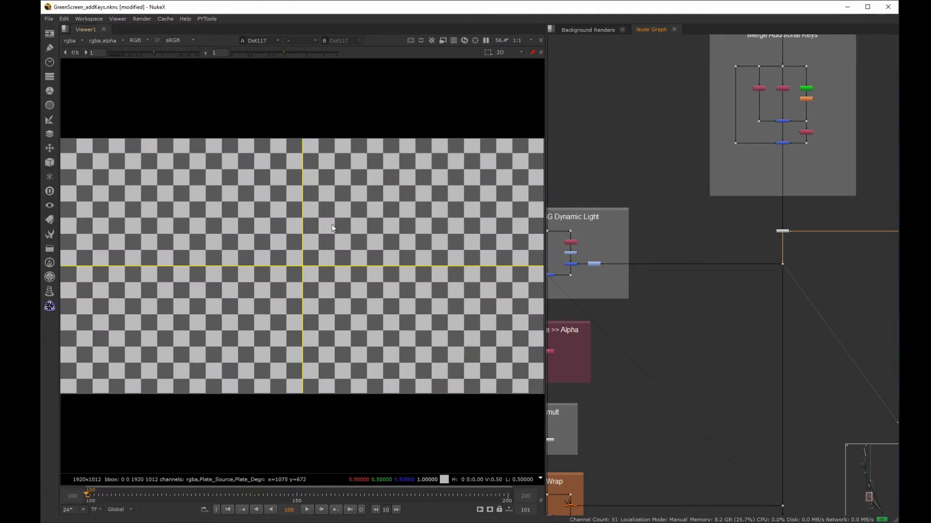
Wipe-compare Merge11 against the Dot117 background, placing the wipe over the background beside the man's head.
key("w")
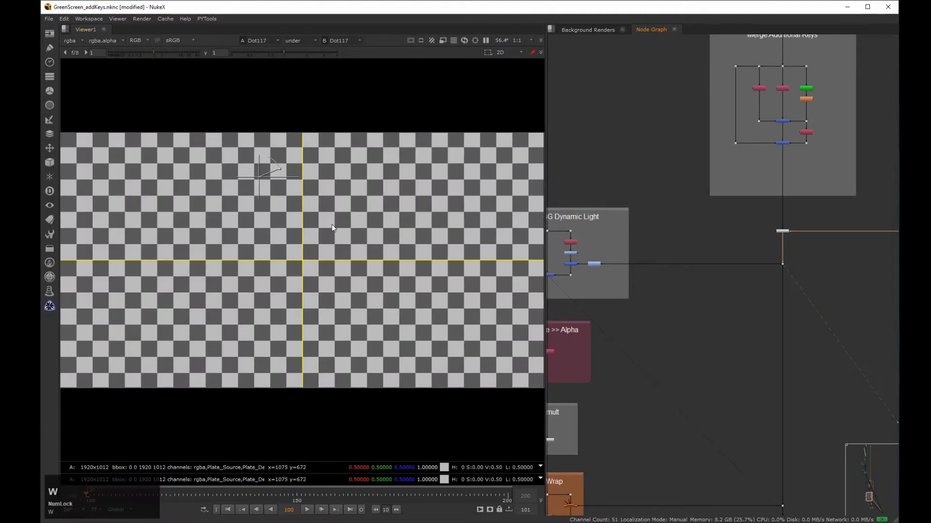
left_click(263, 40)
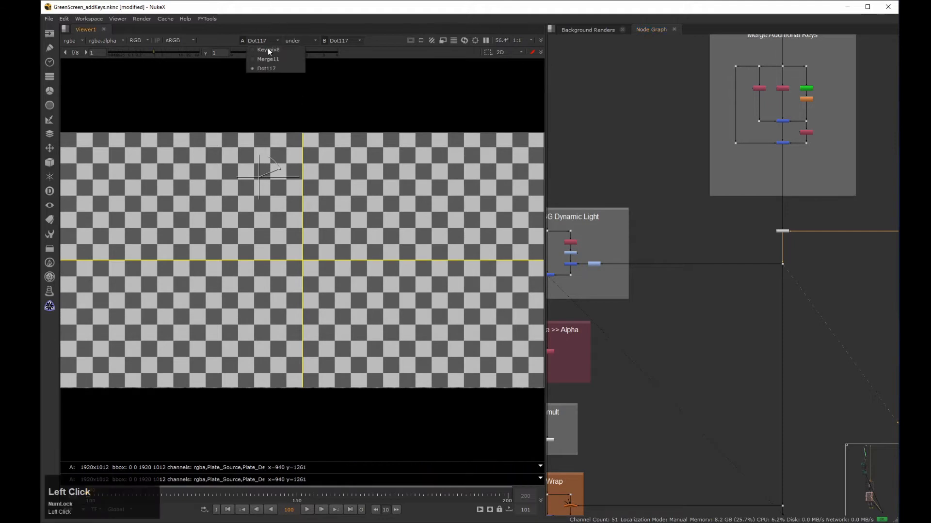
left_click(271, 59)
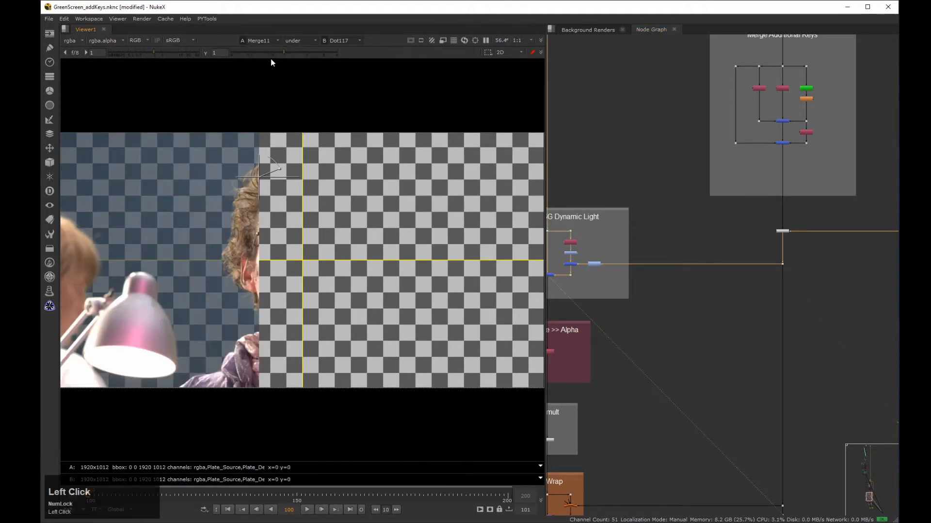
left_click_drag(259, 177, 422, 281)
middle_click_drag(409, 199, 362, 217)
left_click_drag(362, 217, 411, 212)
middle_click_drag(411, 211, 440, 195)
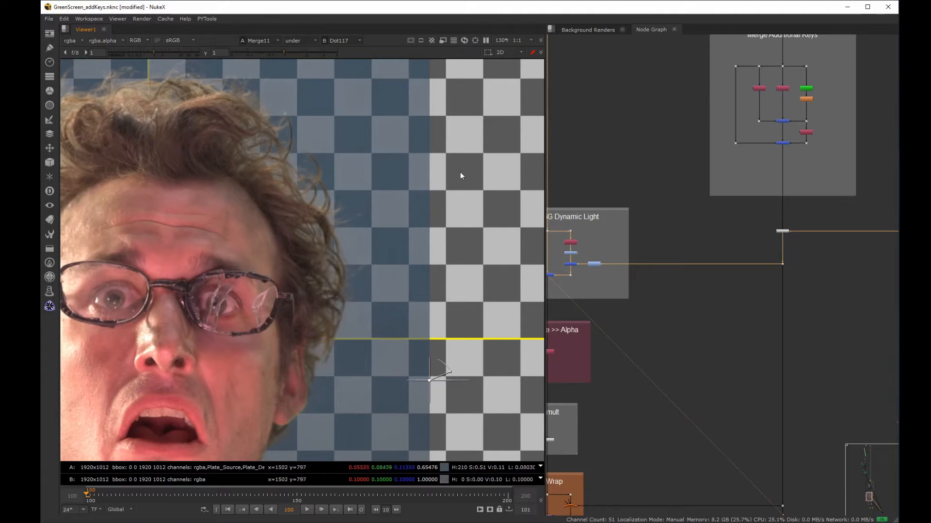
Add a Saturation node and insert it in the main pipe above Merge11 in BG Dynamic Light.
middle_click_drag(570, 200, 727, 205)
left_click_drag(727, 205, 694, 346)
middle_click_drag(694, 347, 635, 241)
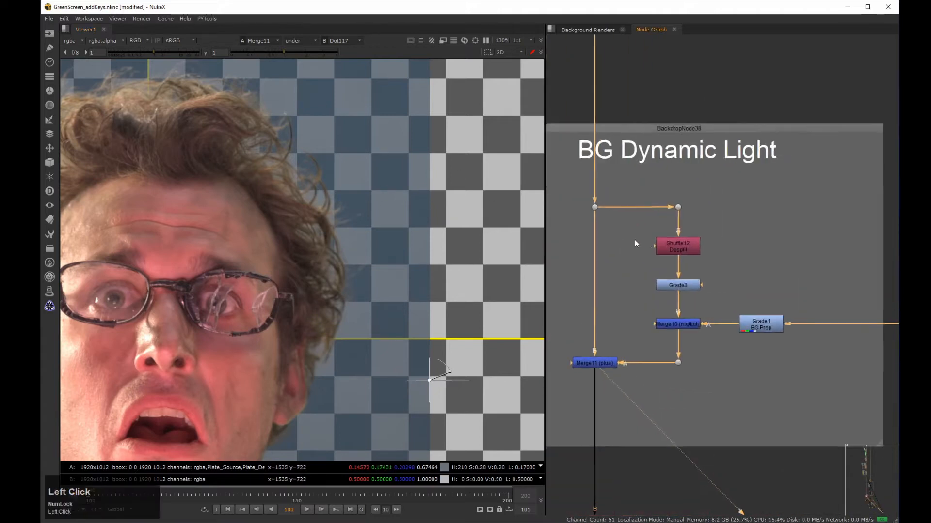
middle_click_drag(560, 275, 629, 271)
key("Tab")
type("satu")
key("Return")
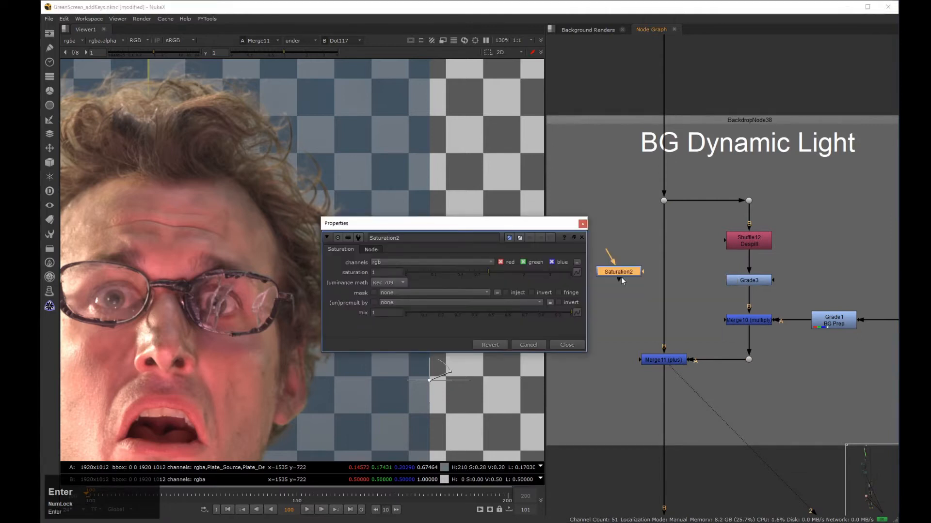
left_click_drag(620, 277, 673, 278)
Set Saturation2's saturation to 0 and align the node with the main pipe.
double_click(387, 273)
type("0")
key("Return")
left_click(582, 224)
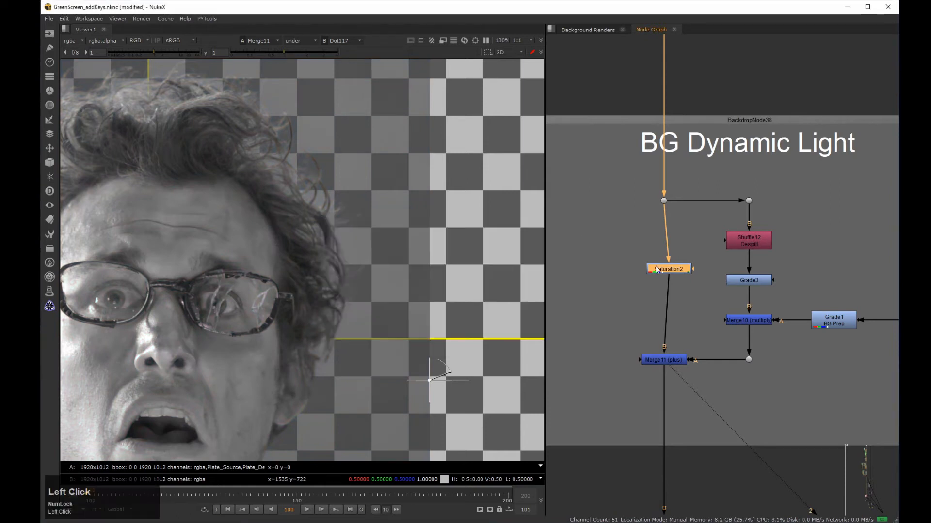
left_click_drag(669, 269, 663, 271)
Lower the whitepoint of the Grade1 BG Prep node to 0.29 to match the background checkerboard's brightness.
double_click(837, 321)
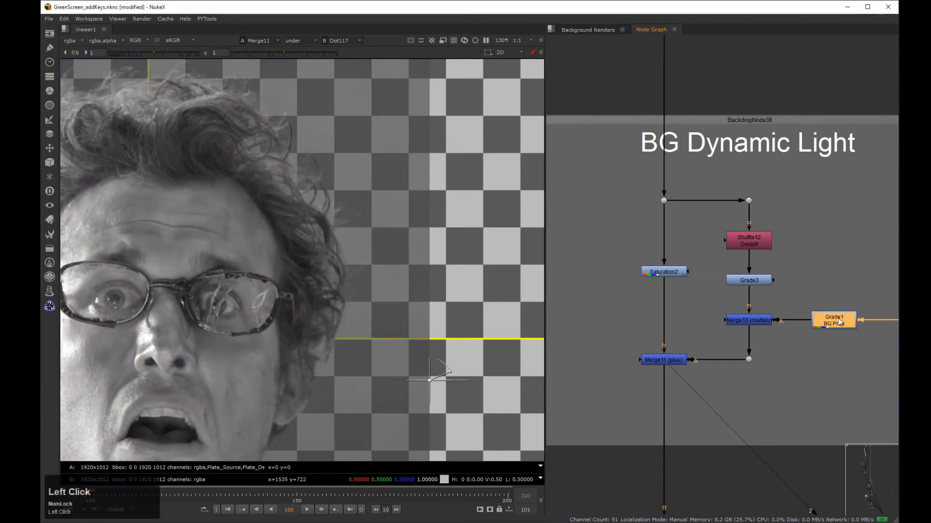
left_click_drag(655, 30, 668, 68)
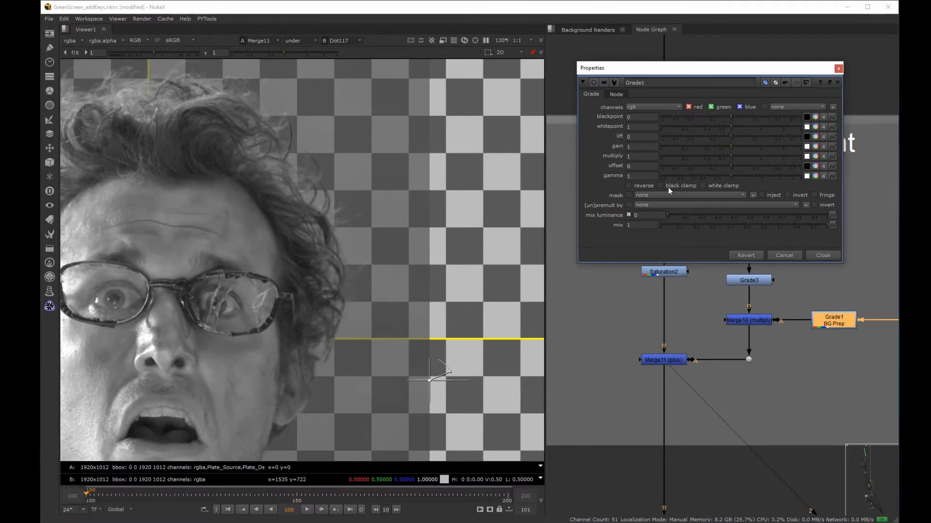
left_click_drag(744, 126, 703, 127)
left_click(741, 115)
scroll(488, 223, "up", 5)
middle_click_drag(487, 222, 557, 180)
mouse_move(703, 126)
left_mouse_down()
mouse_move(747, 117)
mouse_move(698, 125)
left_mouse_up()
Set Grade1's blackpoint to 0.054 and compare the dark squares across the wipe.
left_click(644, 120)
key("Down")
key("Down")
key("Down")
key("Down")
key("Down")
key("Down")
key("Down")
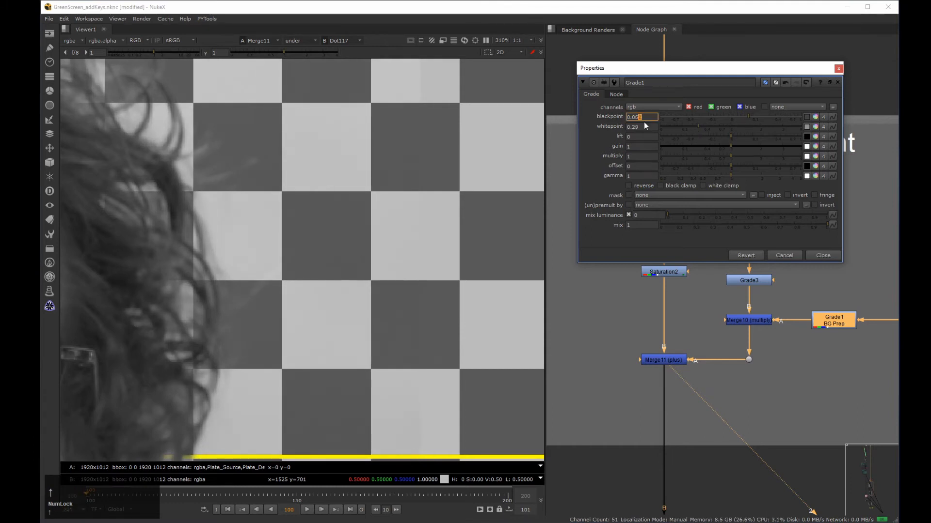
middle_click(375, 232)
scroll(375, 232, "up", 4)
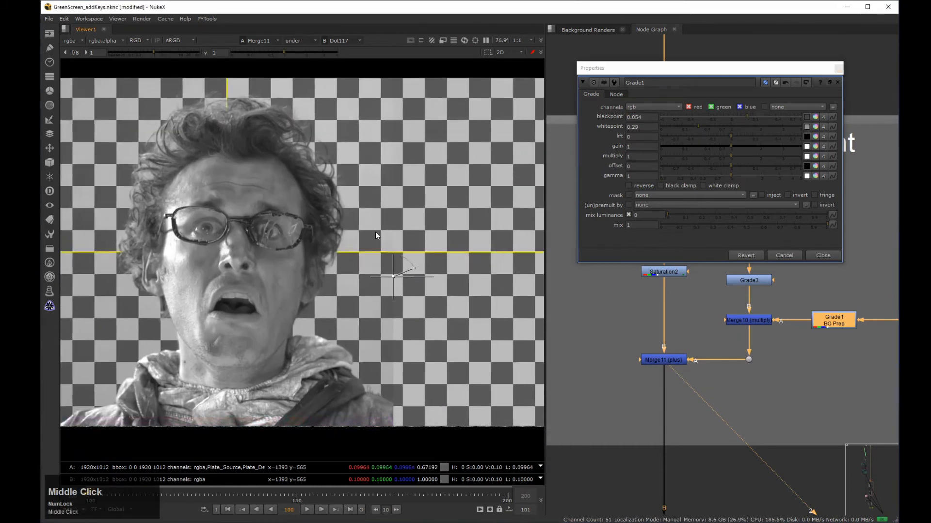
middle_click_drag(351, 223, 382, 236)
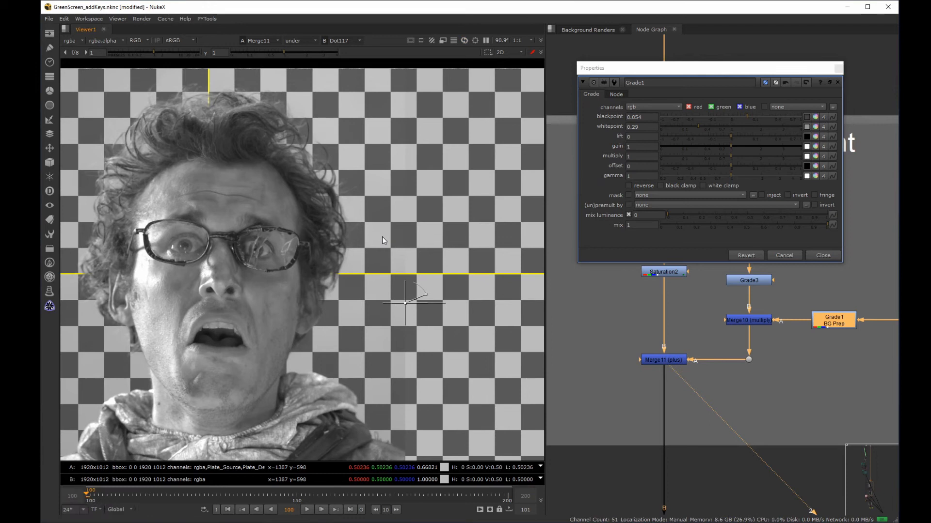
Close the Grade1 properties and delete the Saturation2 node from the BG Dynamic Light pipe.
left_click(839, 70)
left_click(665, 272)
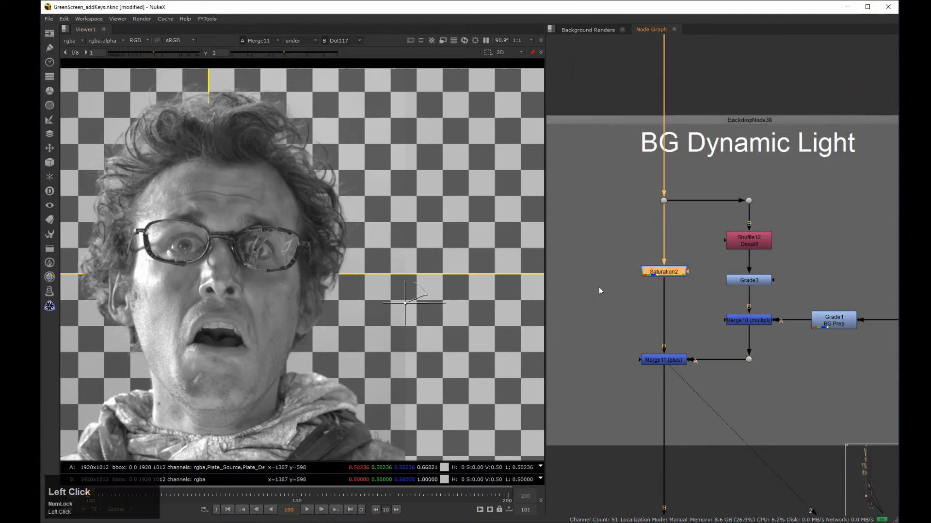
key("Delete")
left_click(459, 246)
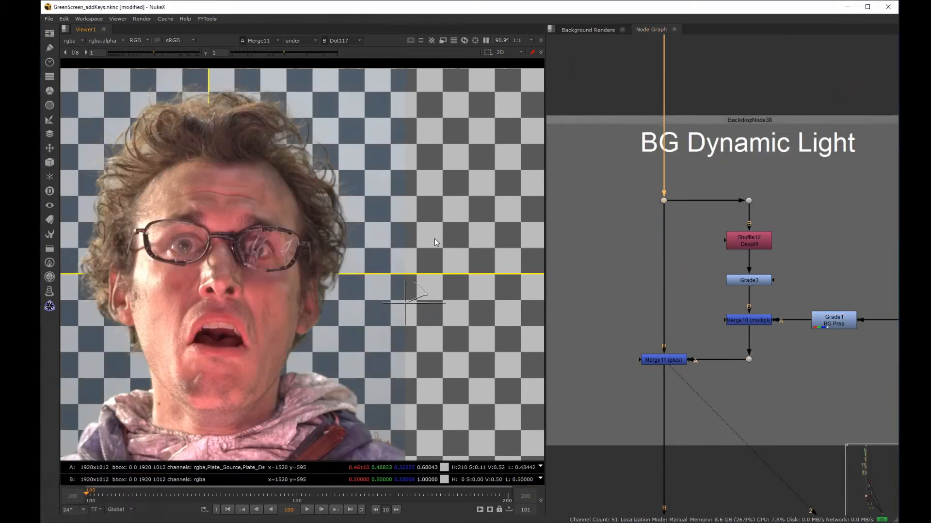
Turn off the wipe comparison, fit the full frame in the viewer and display Merge11's alpha channel.
middle_click(388, 230)
key("h")
middle_click(679, 264)
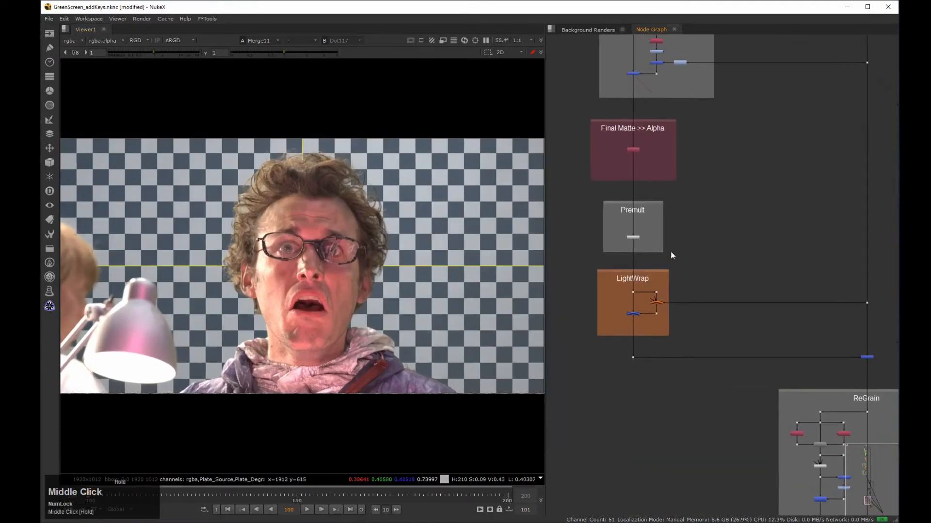
left_click(490, 237)
key("a")
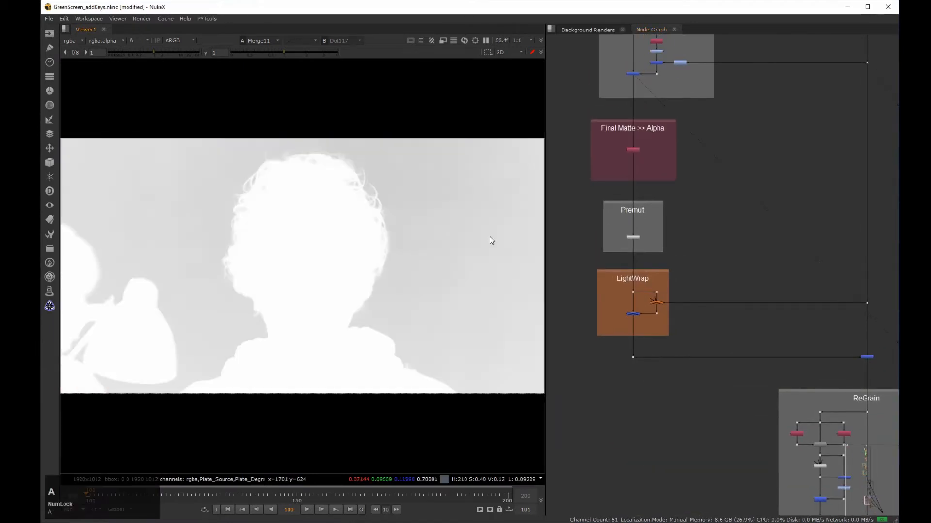
Inspect the Matte_Final to alpha routing in Shuffle13, then view the node's alpha output and return to colour.
middle_click_drag(629, 151, 694, 215)
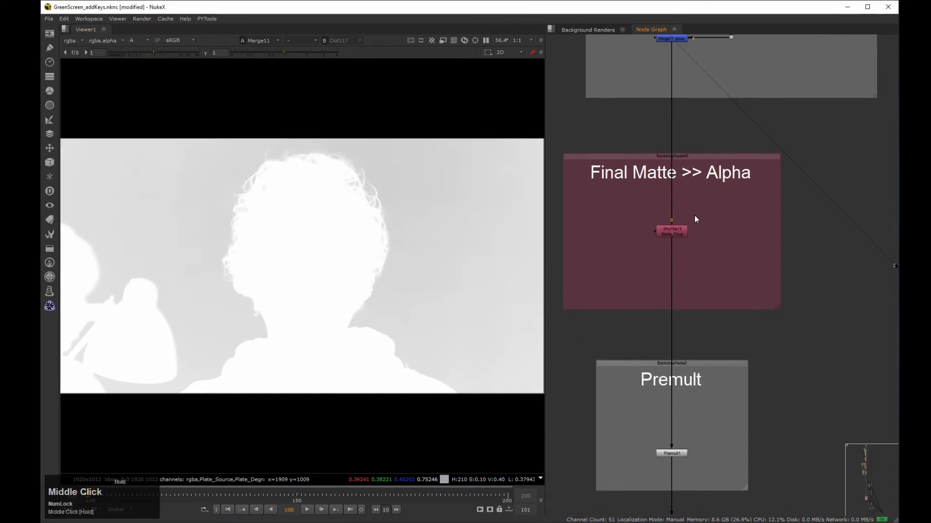
double_click(676, 231)
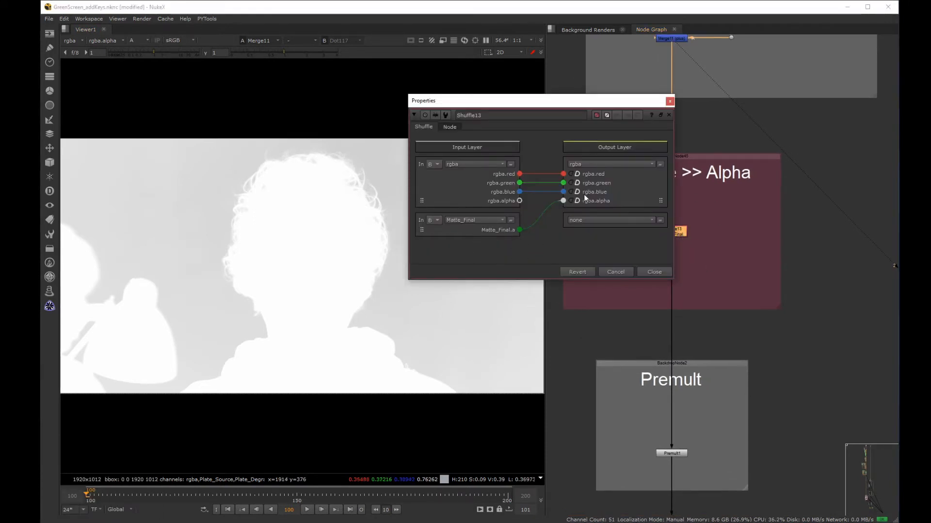
left_click(661, 270)
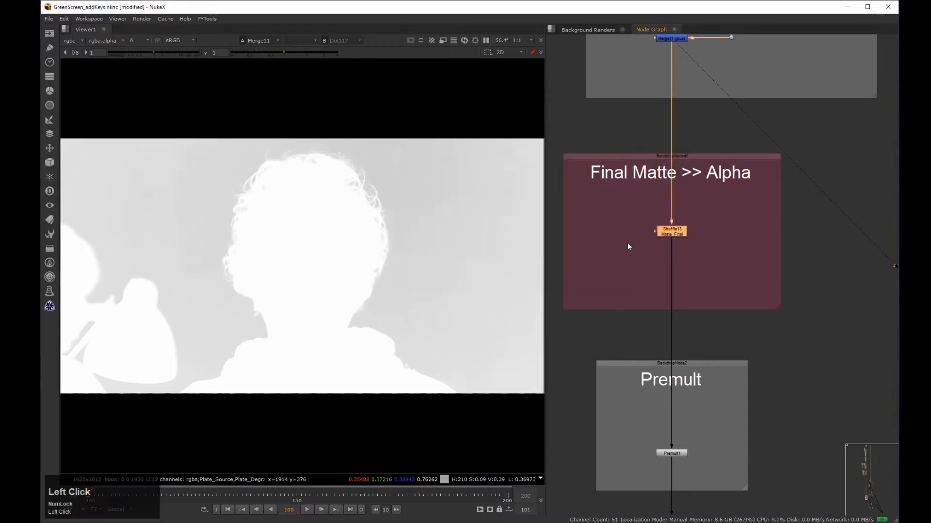
key("2")
key("alt+F1")
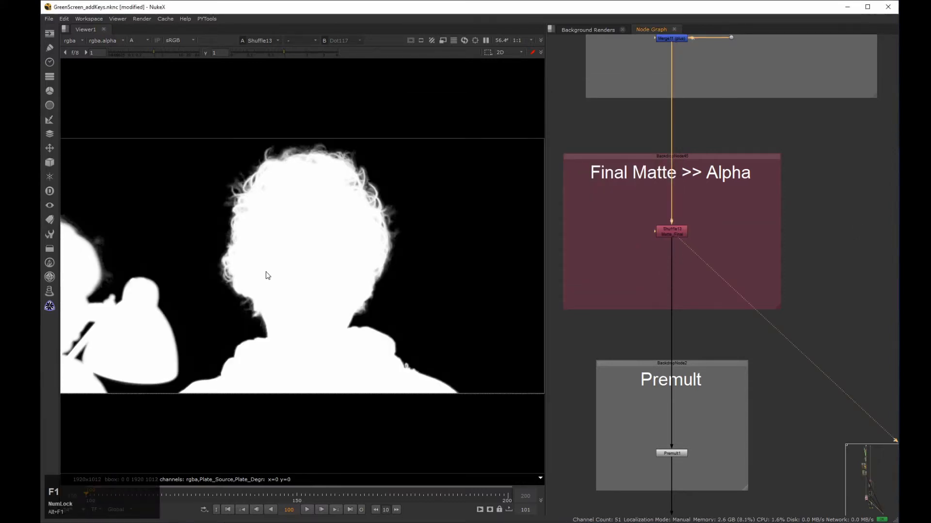
key("a")
Compare the original green-screen plate with the final composite around the actor's hair, using the wipe.
middle_click_drag(714, 250, 690, 257)
middle_click_drag(752, 360, 642, 221)
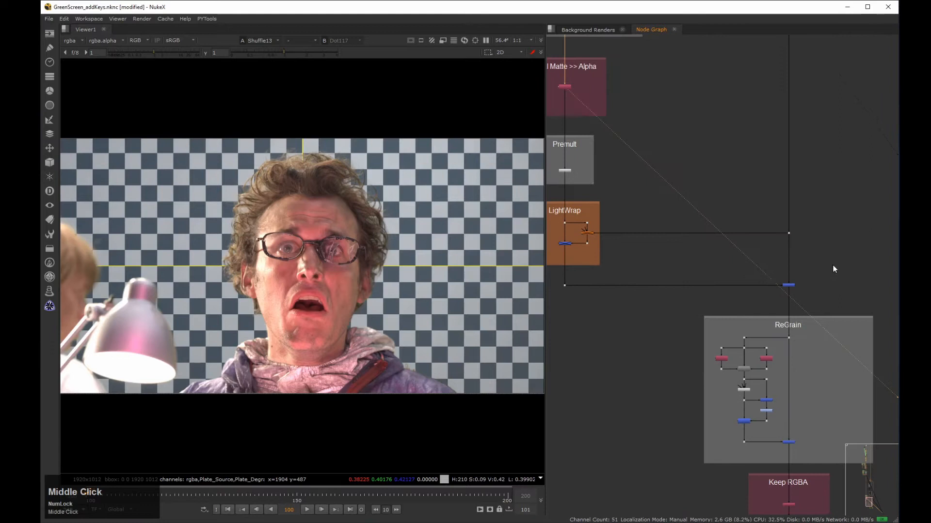
key("1")
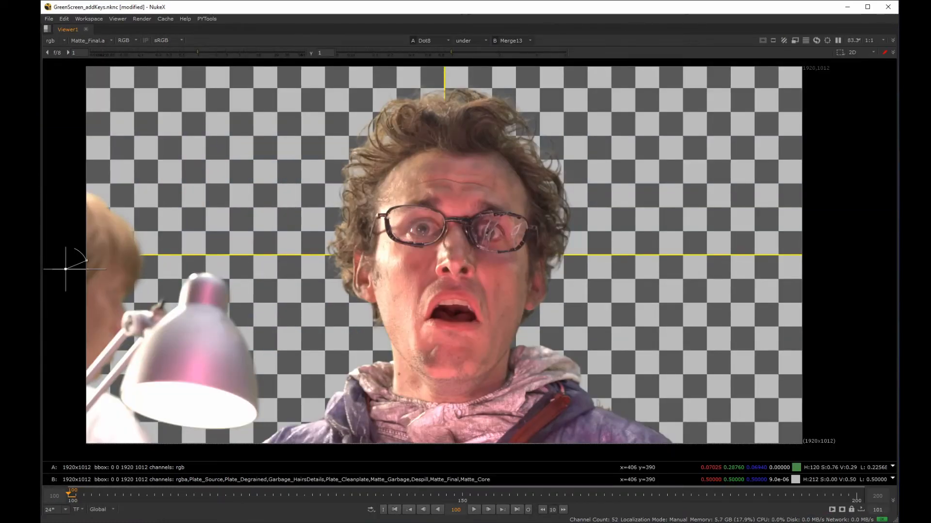
left_click_drag(65, 268, 334, 233)
middle_click_drag(334, 233, 256, 287)
scroll(278, 254, "up", 2)
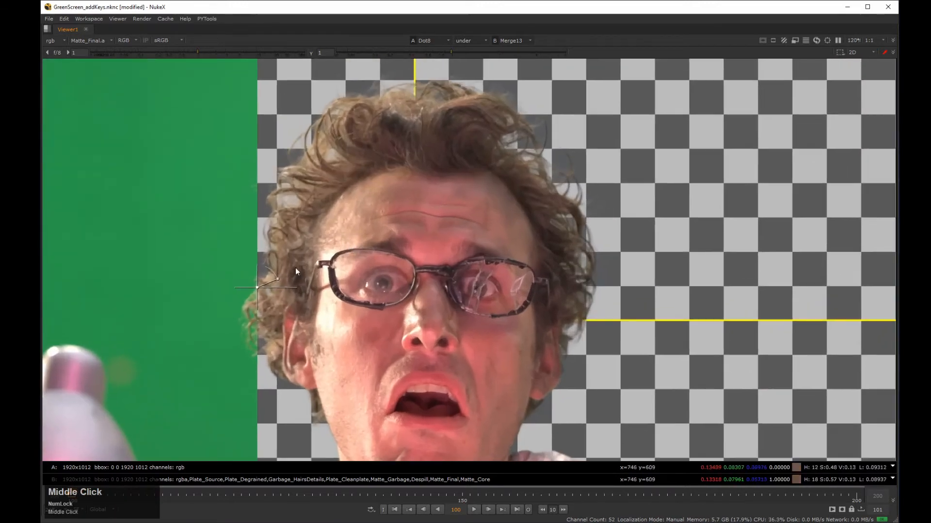
left_click_drag(256, 287, 204, 194)
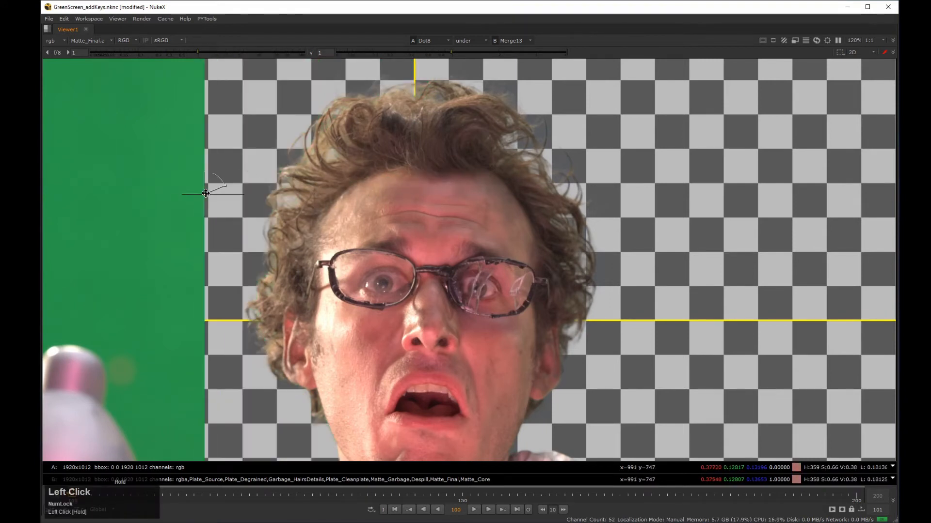
Check the final matte's alpha around the hair, return to colour and wipe across to the original plate.
key("a")
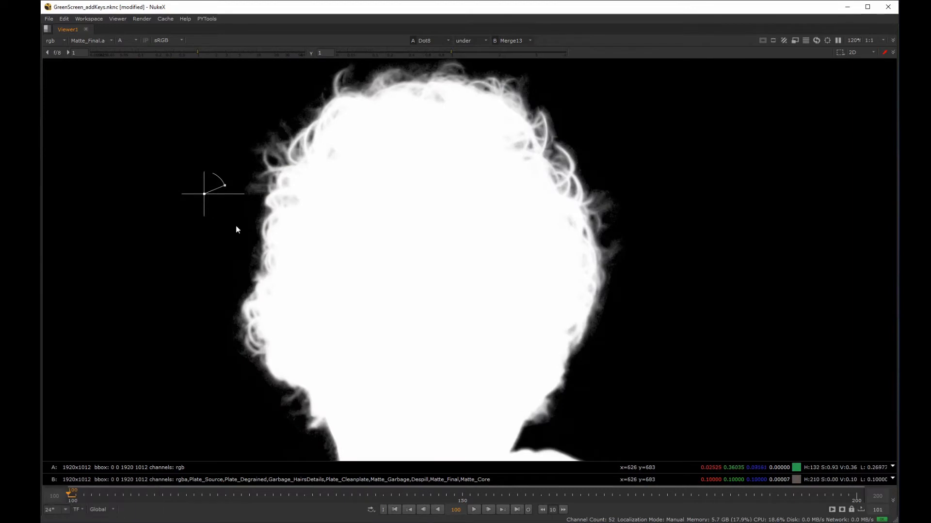
key("a")
left_click_drag(203, 192, 720, 228)
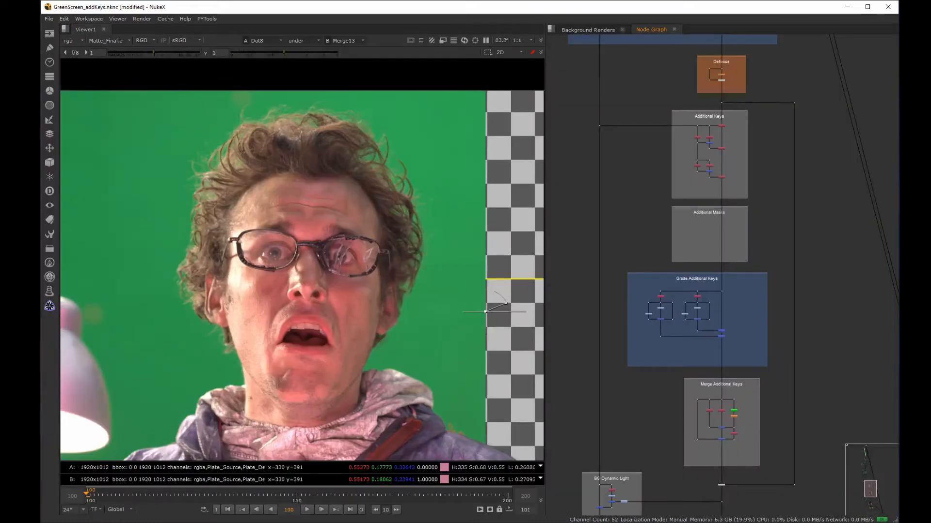
Select the sections from Additional Keys to Merge Additional Keys and wipe back to the composite.
left_click_drag(571, 107, 825, 470)
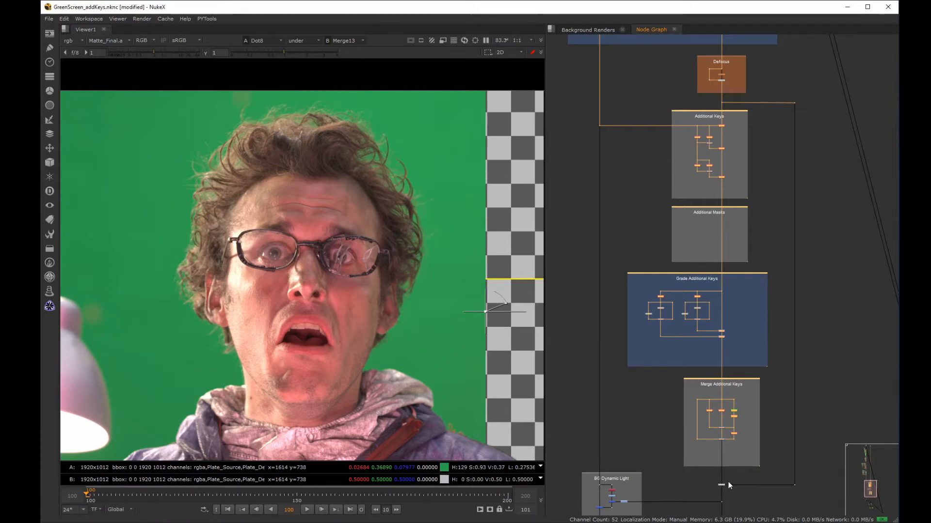
left_click_drag(485, 311, 130, 281)
left_click(742, 490)
left_click(711, 502)
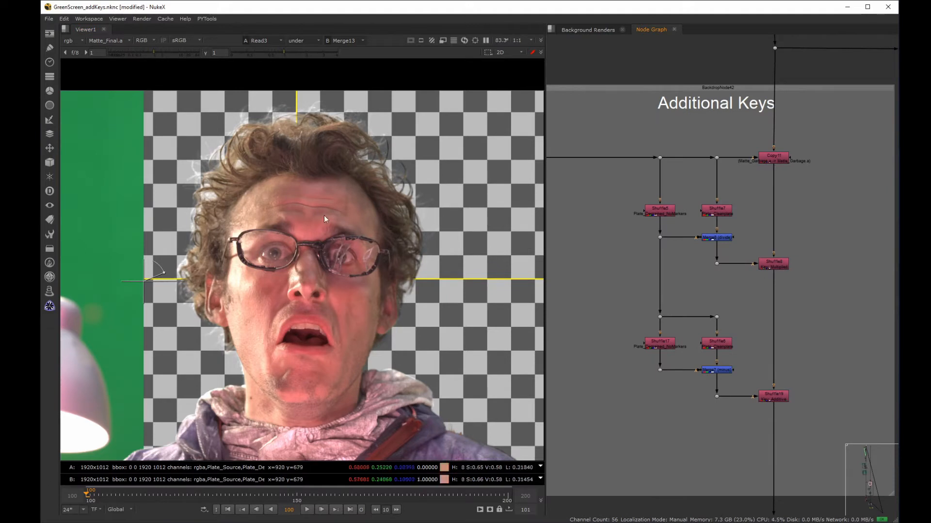
Select the Key_Multiplied branch and the Key_Additive branch in turn, and turn off the wipe.
left_click_drag(634, 169, 805, 300)
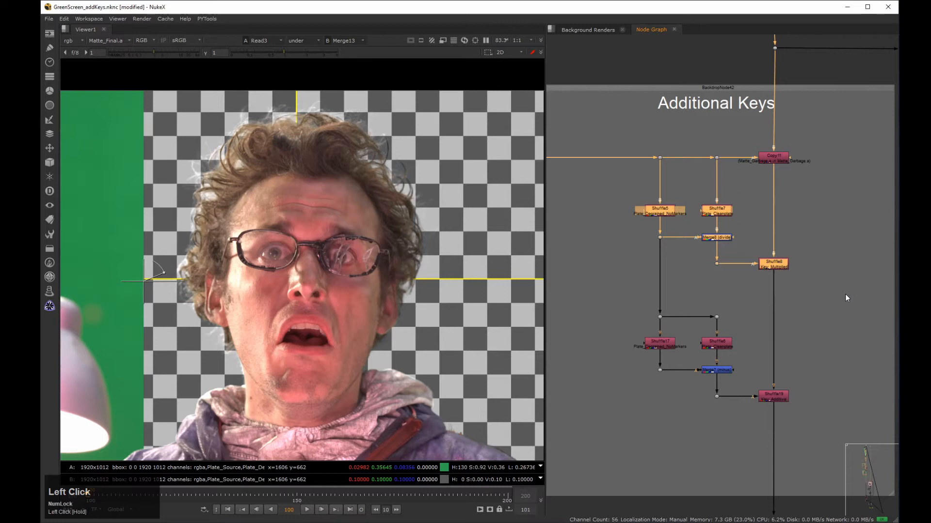
left_click_drag(607, 288, 840, 418)
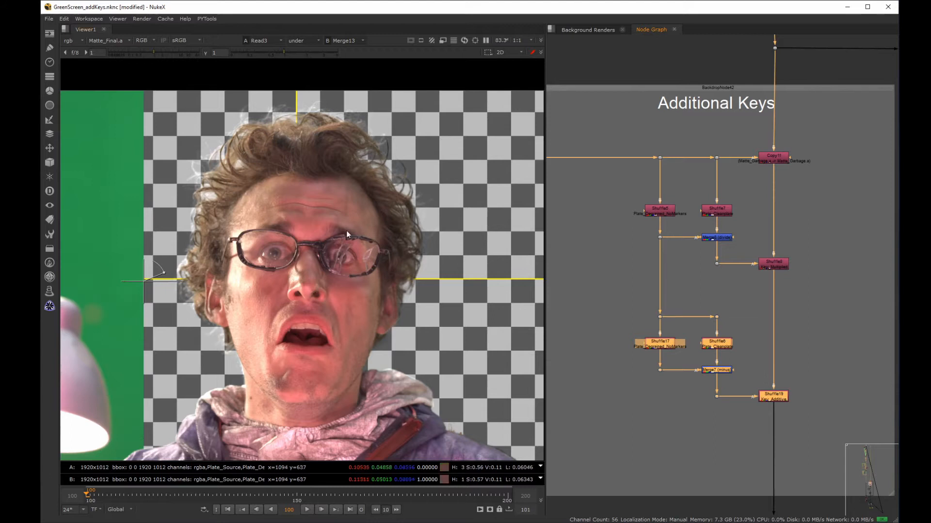
key("w")
View the clean plate from Shuffle7, then the degrained plate without markers from Shuffle5.
left_click(764, 185)
left_click(717, 209)
key("2")
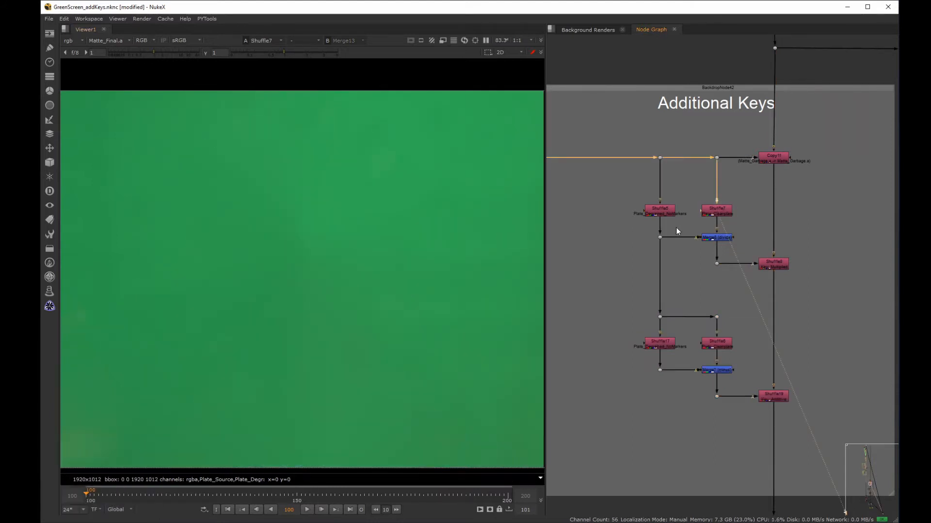
left_click(659, 210)
key("2")
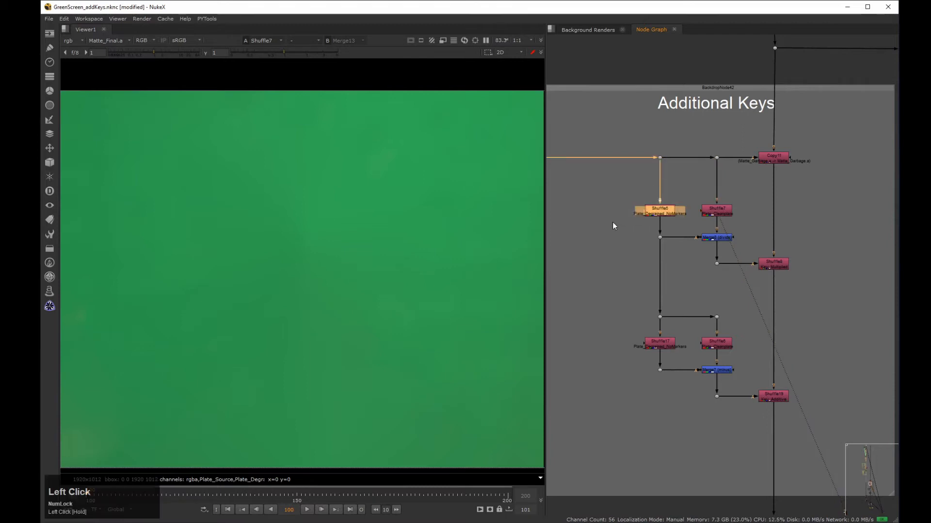
left_click(612, 222)
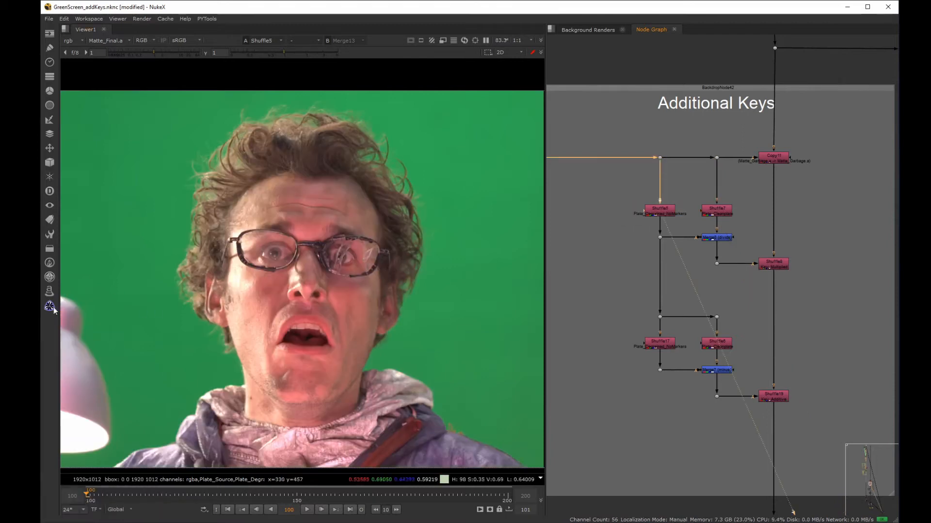
Trace the plate back to the beginning of the node graph and view the output of Shuffle25.
left_click(629, 234)
scroll(629, 233, "down", 10)
middle_click_drag(607, 181, 659, 378)
middle_click_drag(660, 141, 628, 246)
left_click_drag(624, 193, 691, 198)
middle_click_drag(671, 196, 665, 214)
left_click_drag(715, 304, 615, 342)
key("1")
left_click(615, 342)
Follow the node graph downstream through the processing sections back to Additional Keys.
scroll(616, 347, "down", 12)
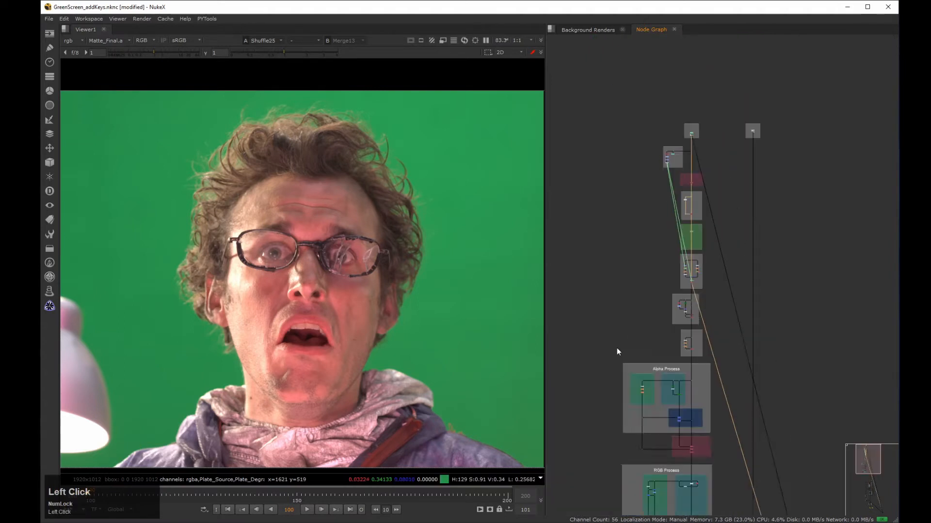
middle_click_drag(667, 436, 599, 202)
middle_click_drag(651, 345, 618, 196)
left_click_drag(603, 179, 708, 188)
middle_click_drag(652, 218, 678, 250)
left_click_drag(679, 249, 736, 225)
middle_click_drag(738, 224, 778, 243)
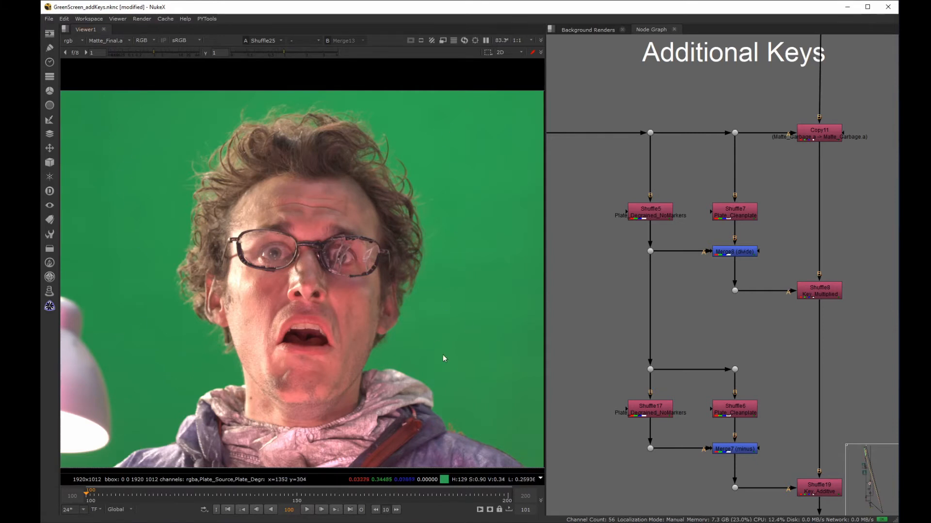
Add a Grade node fed by the dot below Shuffle5 and view its output.
left_click(474, 332)
left_click(599, 274)
key("g")
left_click_drag(599, 265, 650, 251)
left_click_drag(345, 227, 618, 130)
left_click(608, 274)
key("2")
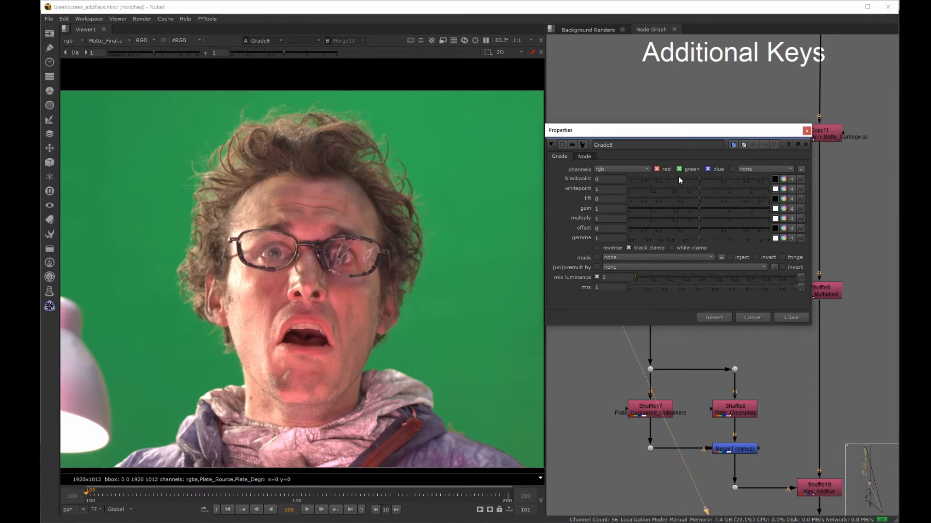
Set Grade5's whitepoint to the green averaged from a box beside the hair: 0.030668, 0.428625, 0.096917.
left_click(772, 191)
left_click(421, 144)
left_click_drag(451, 164, 421, 137, "ctrl+shift")
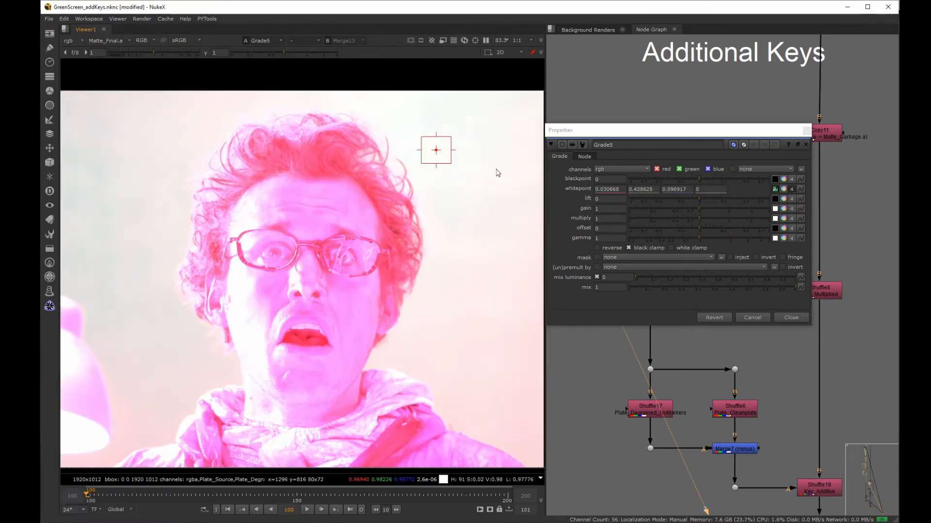
left_click(687, 200)
Sample several green-screen areas of the graded plate to check their evenness, then close the Grade5 properties.
left_click_drag(447, 178, 434, 139, "ctrl")
left_click(456, 345, "ctrl")
mouse_move(456, 347)
left_mouse_down("ctrl")
mouse_move(476, 403)
mouse_move(453, 399)
mouse_move(500, 431)
mouse_move(514, 429)
left_mouse_up("ctrl")
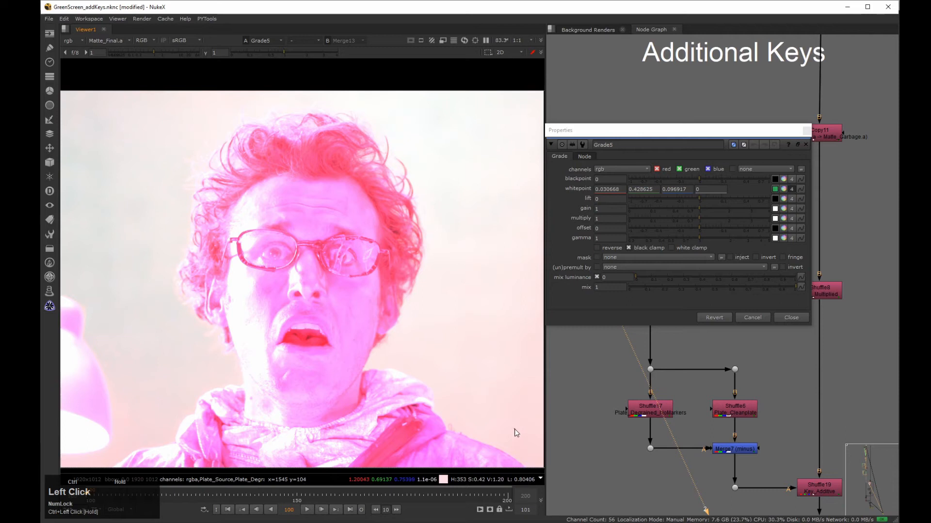
mouse_move(145, 378)
left_mouse_down("ctrl")
mouse_move(172, 397)
mouse_move(153, 386)
left_mouse_up("ctrl")
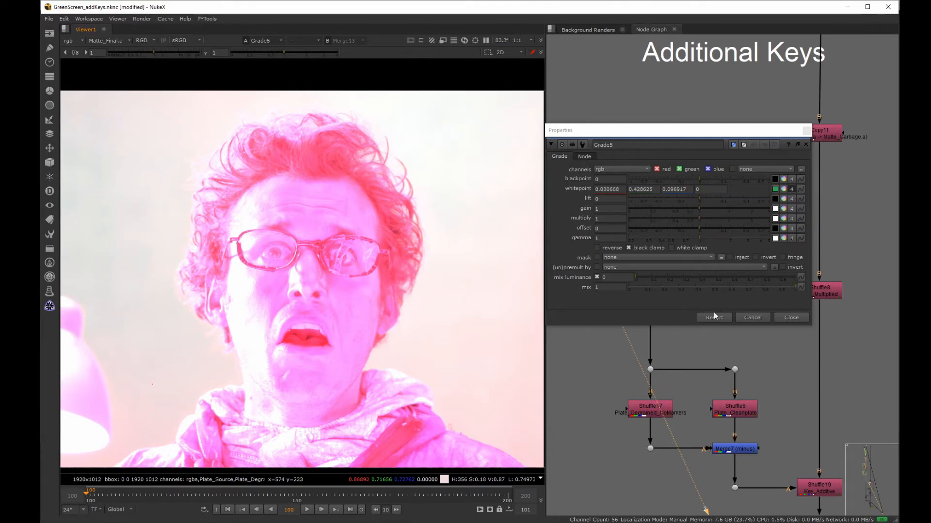
left_click(781, 317)
View Shuffle7's clean plate and sample a boxed area of about 74 by 92 pixels near its upper-left corner.
left_click(741, 207)
key("1")
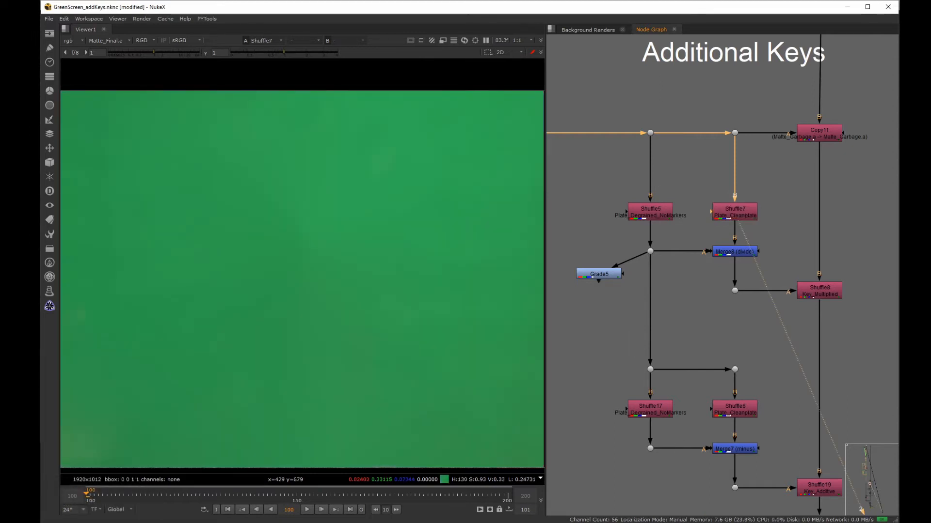
key("ctrl+shift")
left_click_drag(115, 116, 143, 150, "ctrl+shift")
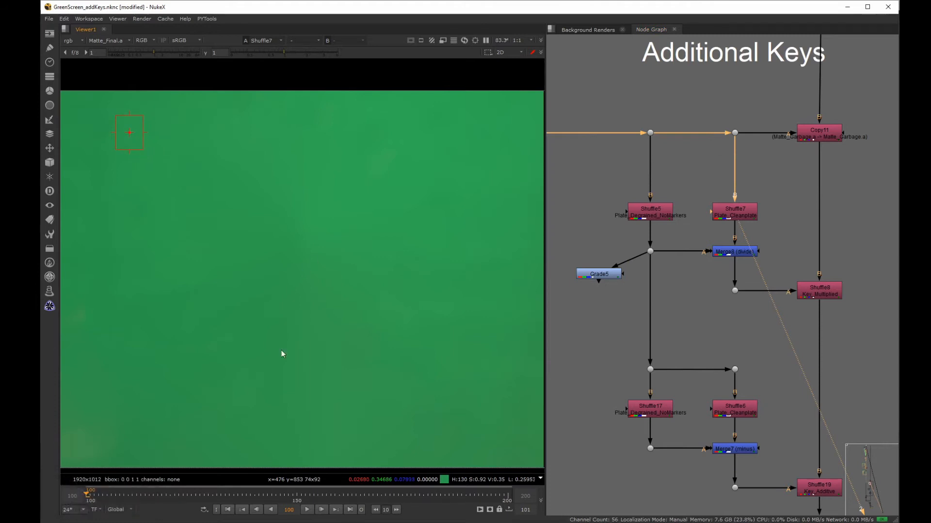
Flip the viewer repeatedly between Shuffle5's degrained plate and Shuffle7's clean plate to compare their green backgrounds.
left_click_drag(701, 184, 590, 232)
key("1")
left_click(590, 231)
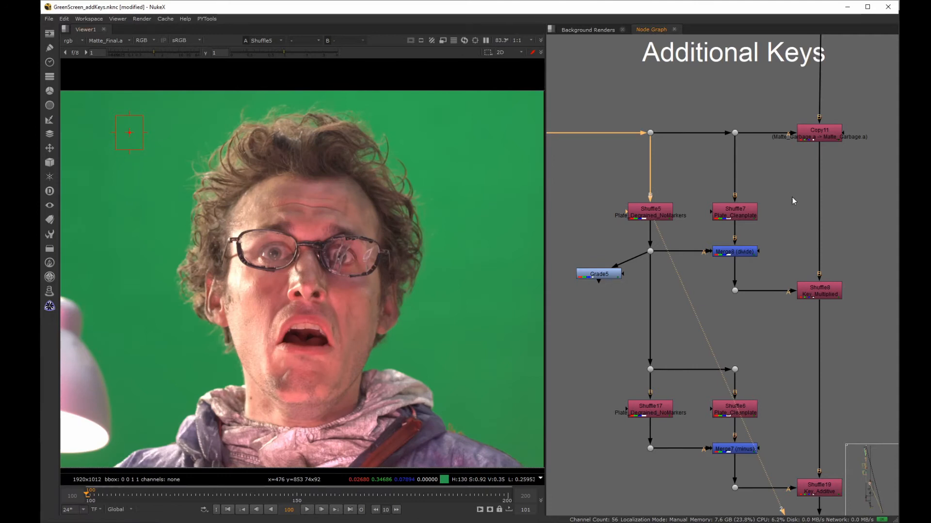
left_click_drag(792, 197, 688, 241)
key("3")
key("2")
key("3")
key("2")
key("3")
key("2")
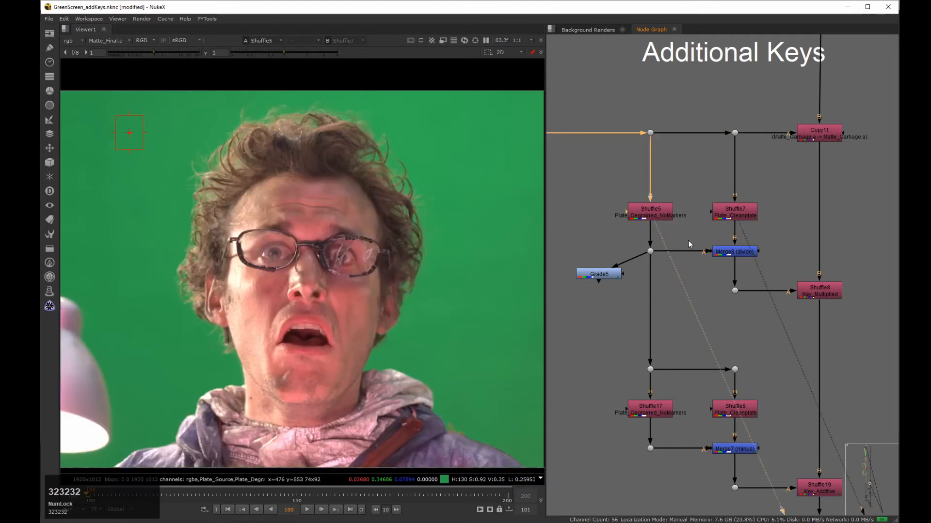
key("3")
key("2")
key("3")
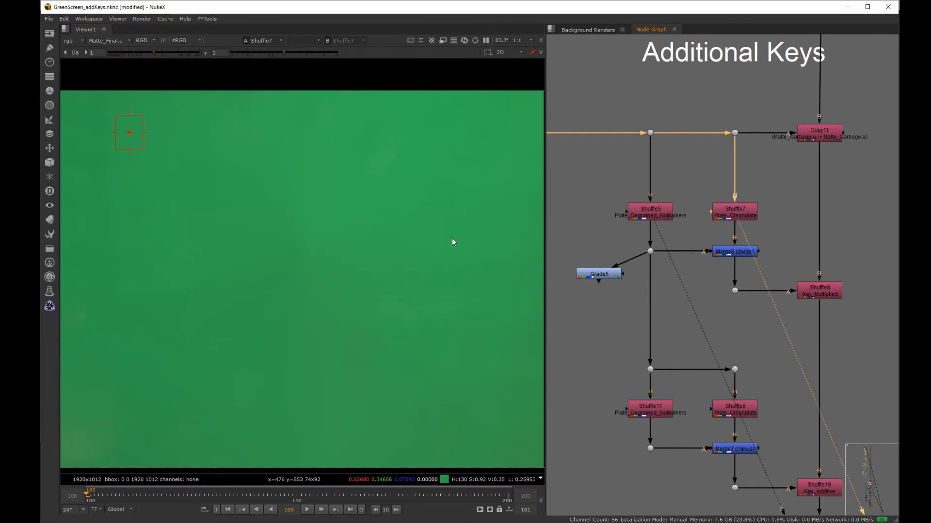
Delete the Grade5 test node.
left_click_drag(629, 243, 566, 293)
key("Delete")
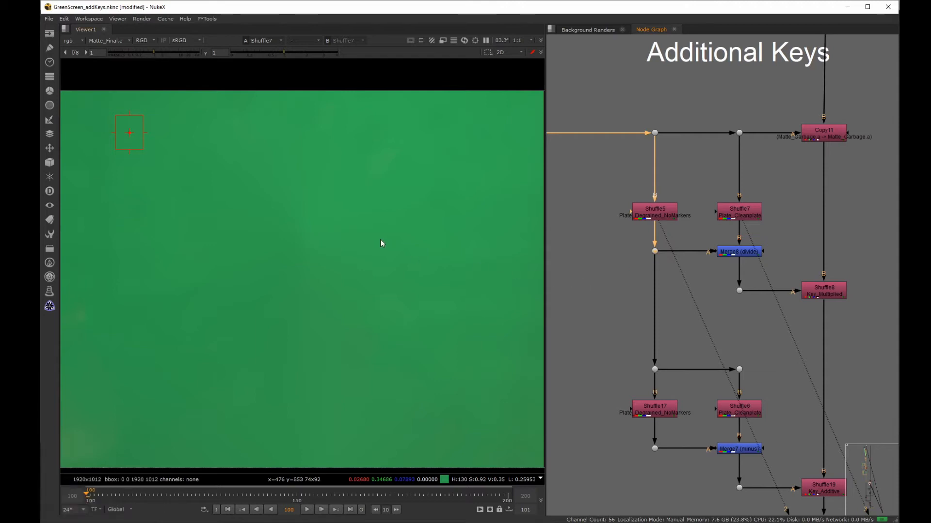
View the Merge8 (divide) result and sample a background pixel above the actor's shoulder.
left_click_drag(750, 237, 704, 269)
key("1")
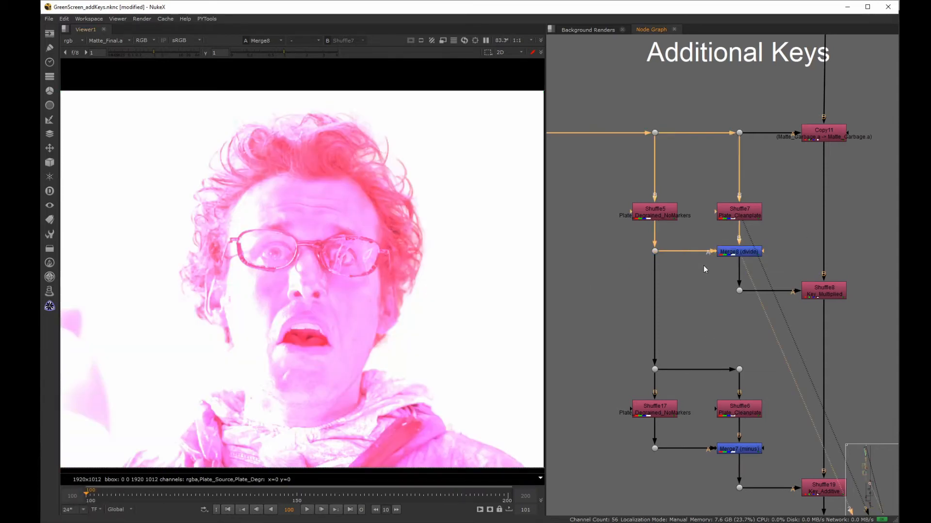
left_click(413, 348, "ctrl")
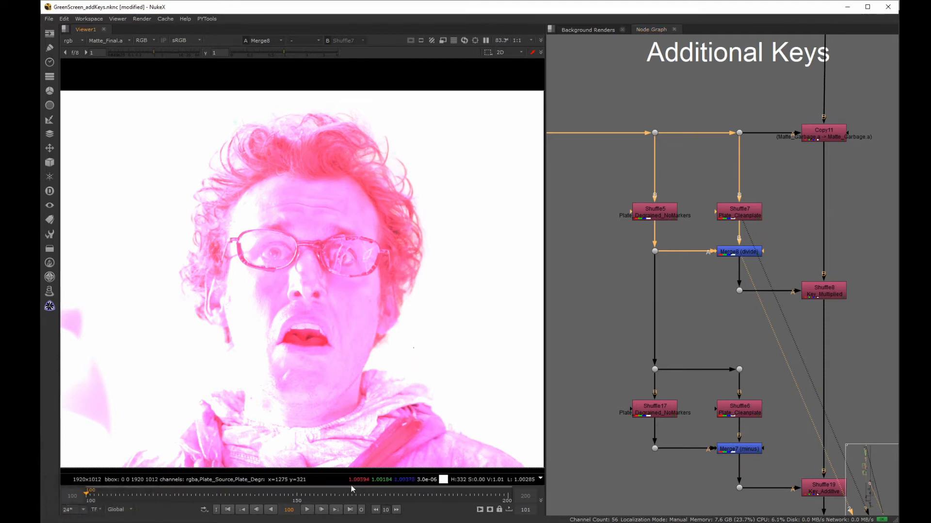
Sample several background pixels on both sides of the actor in the Merge8 (divide) result.
left_click(420, 349, "ctrl")
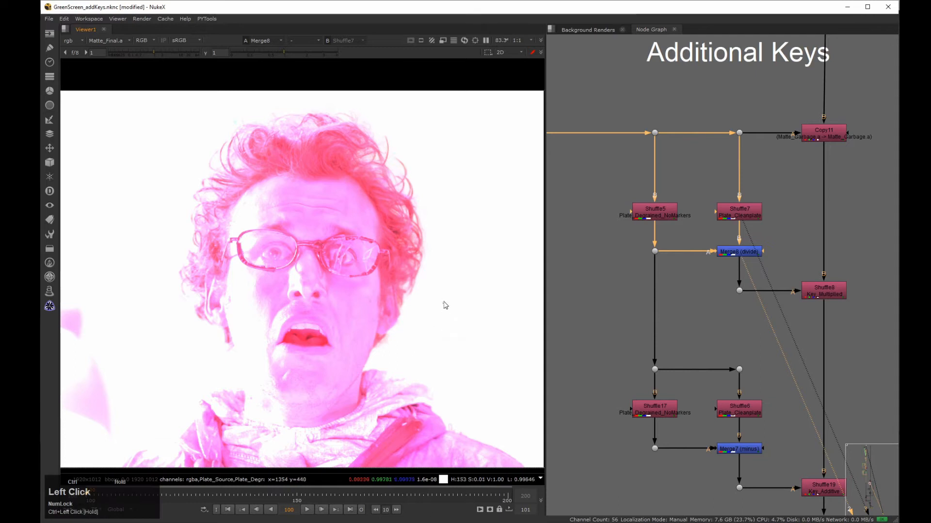
left_click(458, 242, "ctrl")
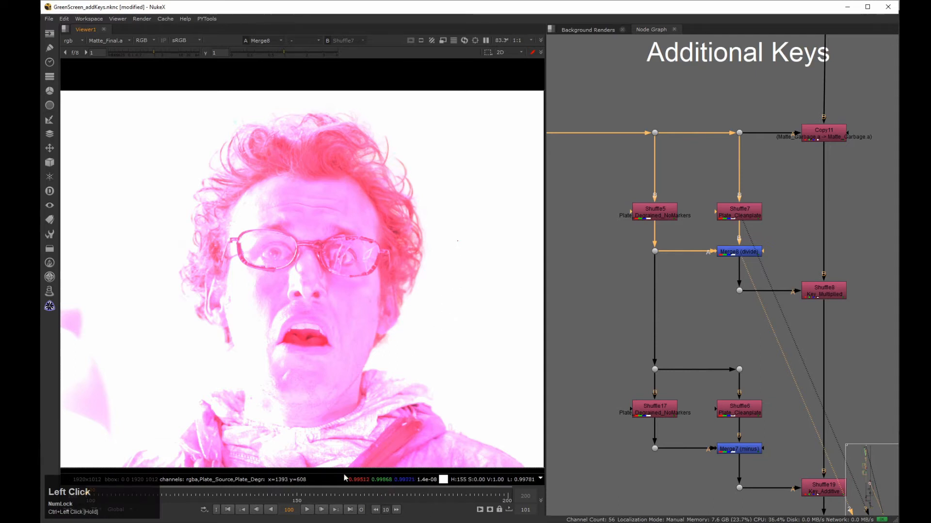
left_click(135, 348, "ctrl")
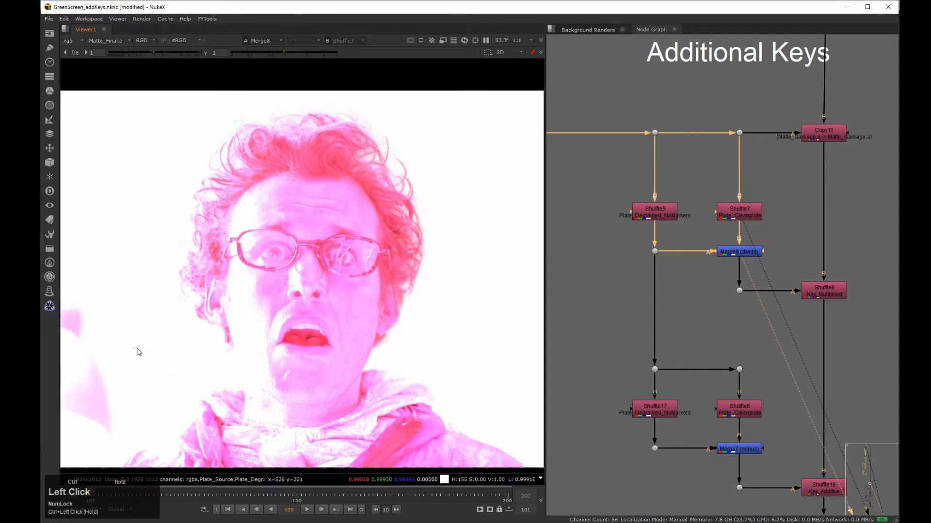
left_click(149, 237, "ctrl")
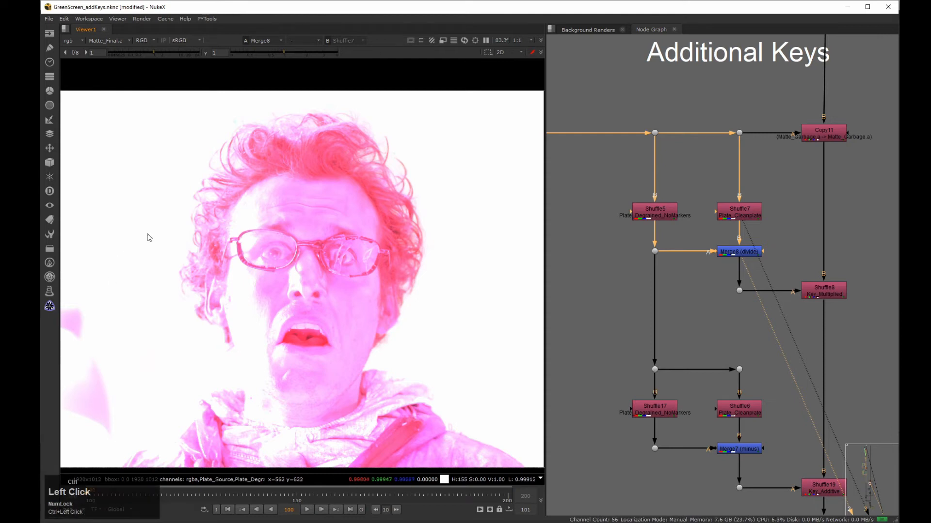
left_click(151, 191, "ctrl")
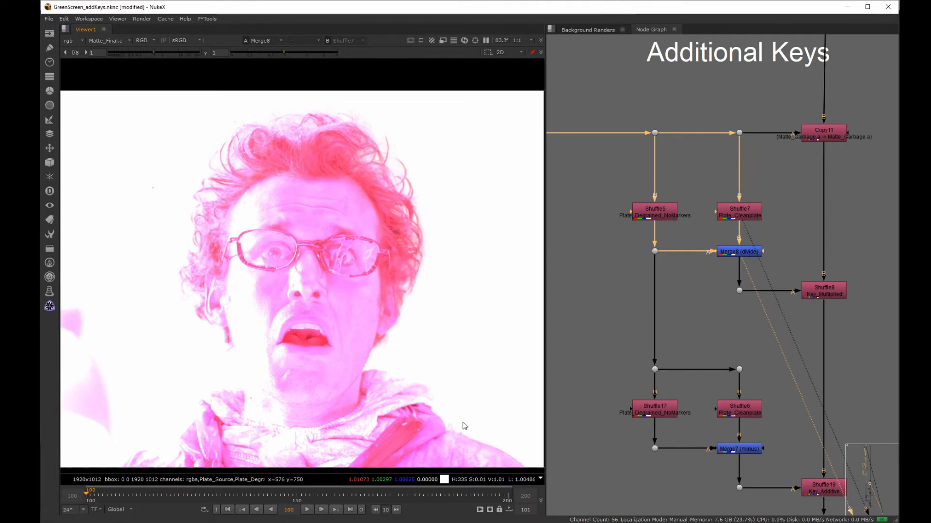
Select the Shuffle8 Key_Multiplied node and save the script.
left_click_drag(870, 257, 778, 319)
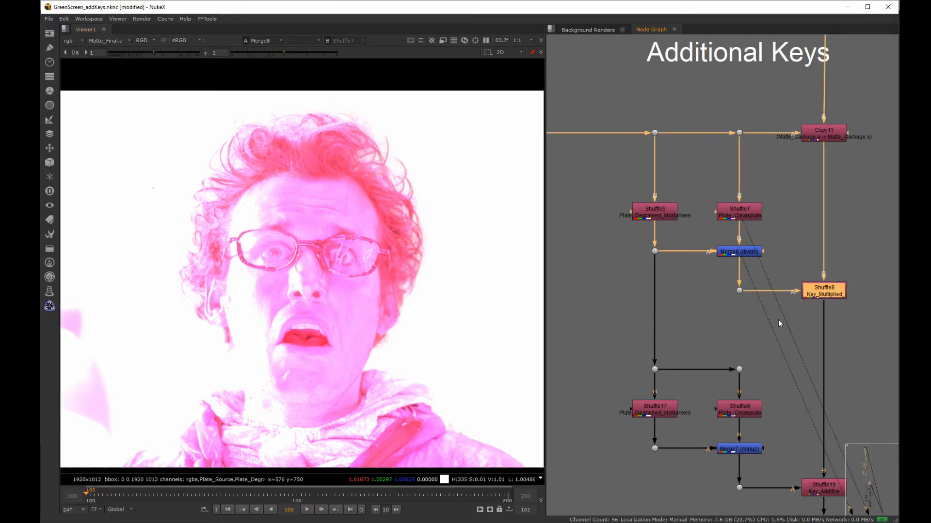
key("ctrl+s")
View the Merge7 (minus) result through the dot below it and select the Shuffle19 Key_Additive node.
middle_click_drag(630, 356, 620, 244)
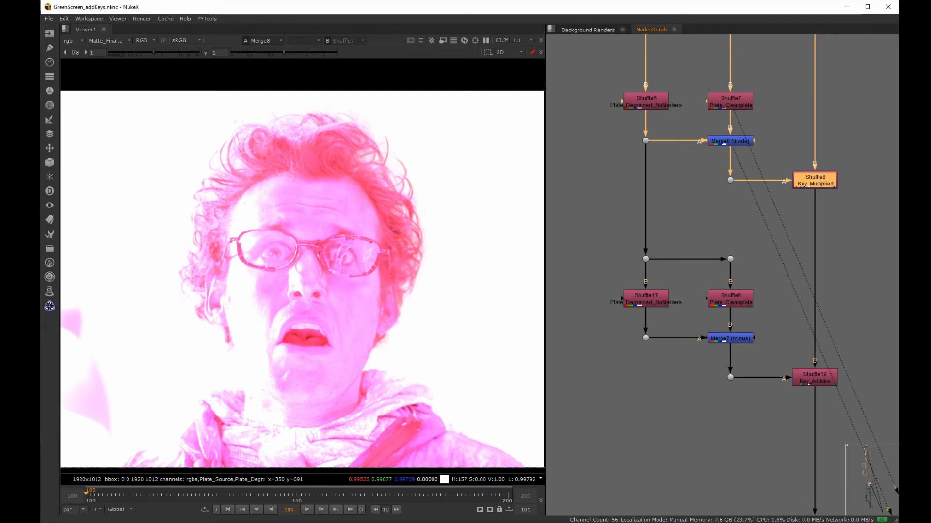
left_click(682, 412)
key("2")
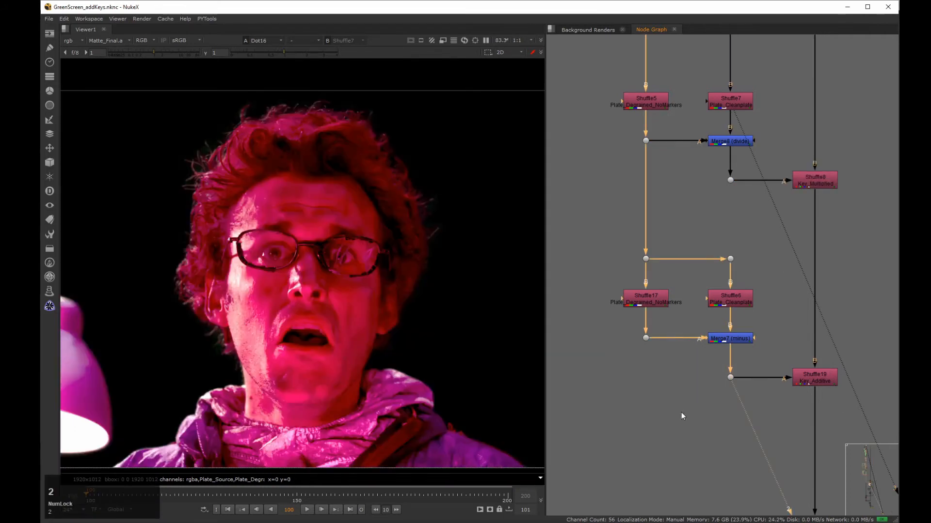
left_click(780, 343)
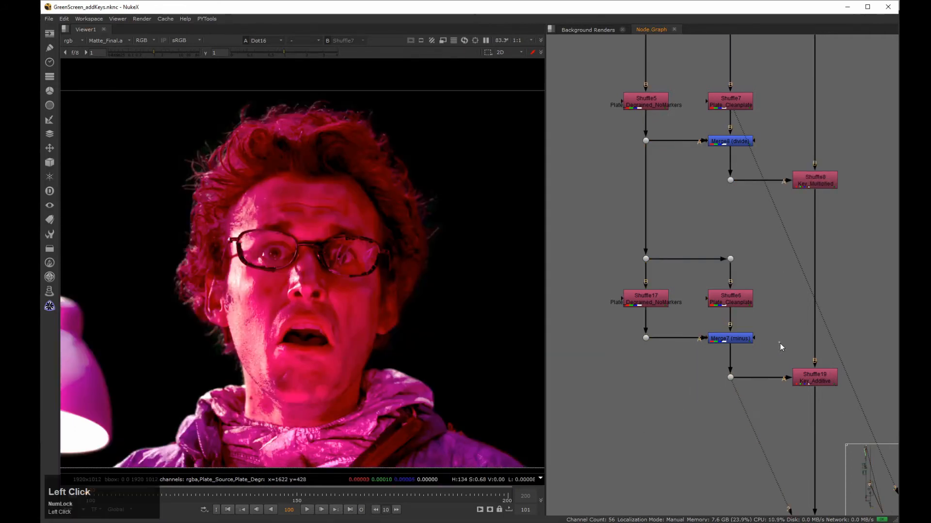
left_click_drag(781, 343, 875, 404)
In the Grade Additional Keys section, view Shuffle22's additive key, Shuffle21's multiplied key and the incoming main stream in turn.
middle_click_drag(707, 197, 610, 281)
middle_click_drag(720, 321, 735, 181)
middle_click_drag(743, 217, 838, 161)
middle_click_drag(775, 214, 849, 215)
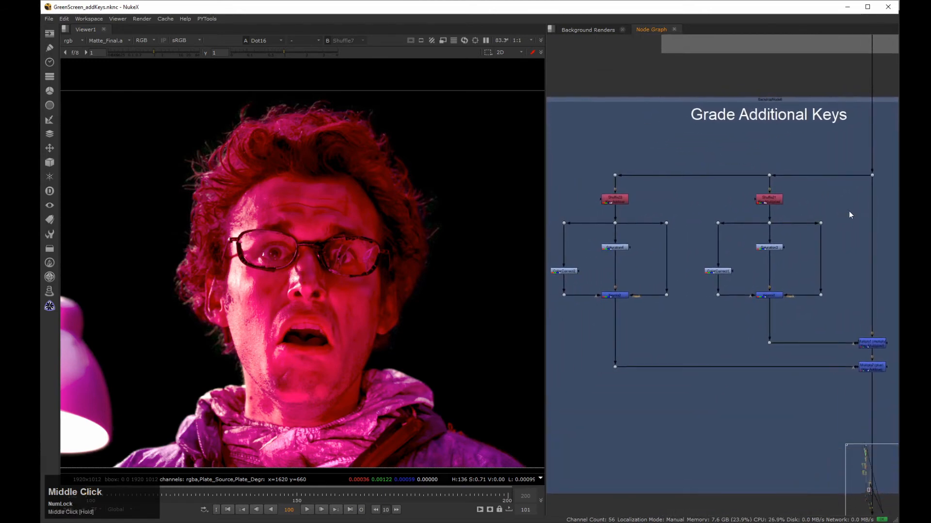
left_click(616, 199)
key("1")
left_click(819, 184)
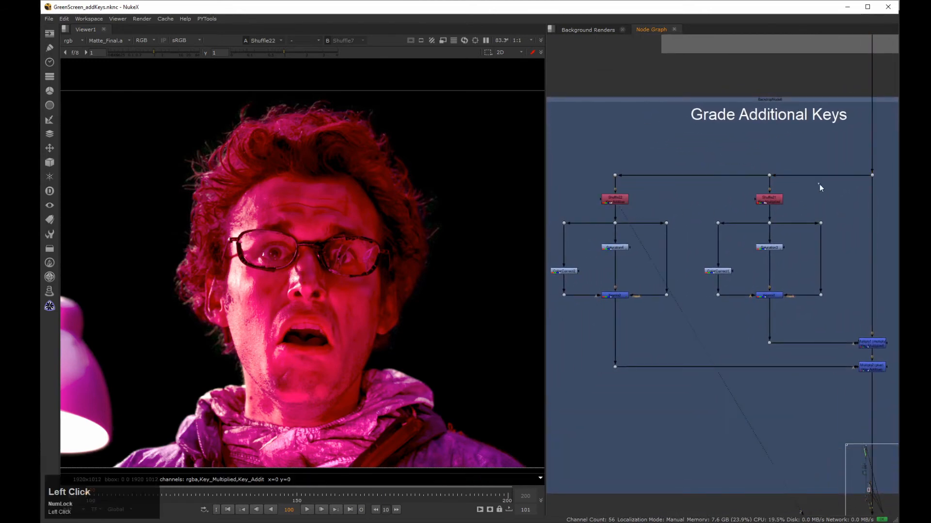
left_click(768, 199)
key("1")
left_click(858, 180)
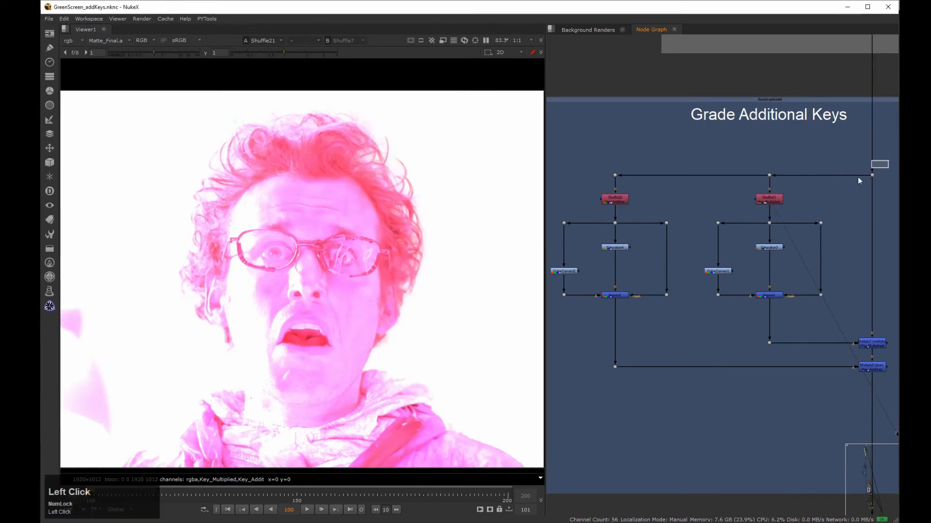
left_click_drag(859, 180, 865, 192)
key("1")
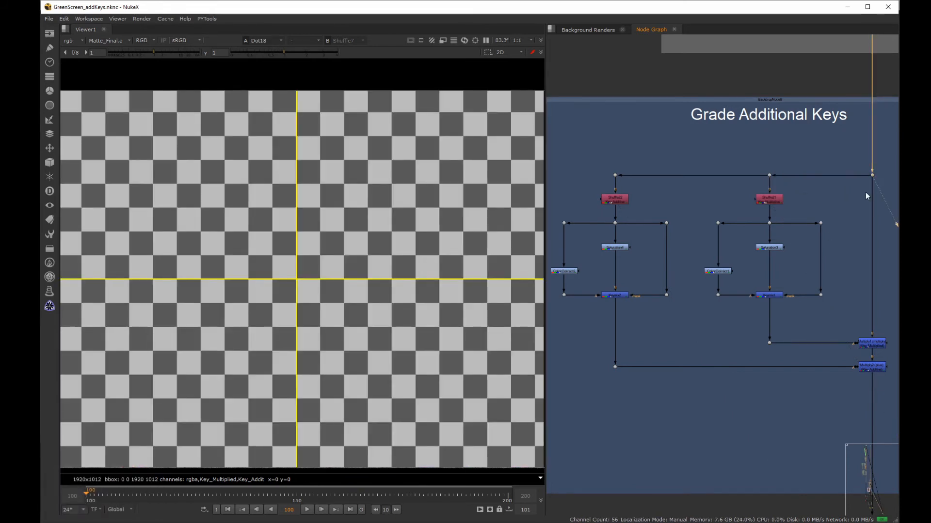
View the multiplied key branch and the additive key branch at their Saturation nodes.
left_click(770, 222)
key("1")
left_click(775, 248)
left_click(615, 223)
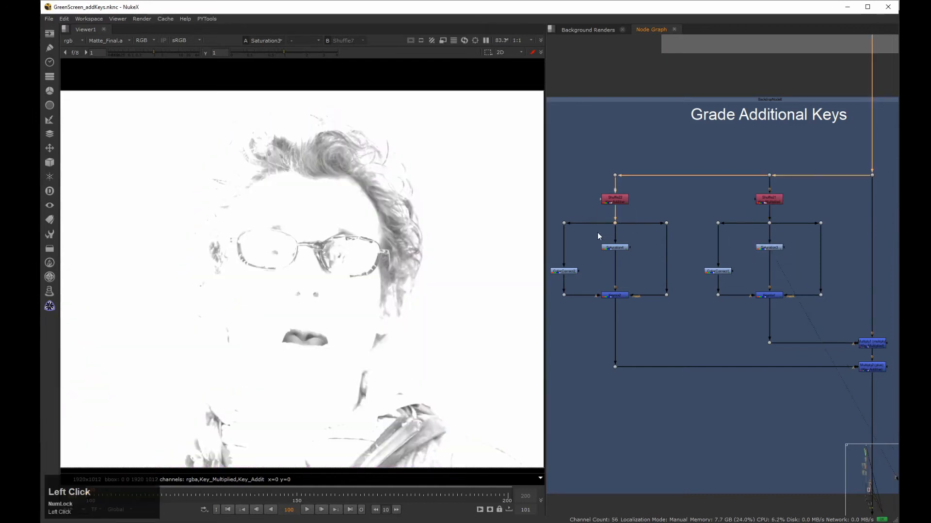
key("2")
left_click(614, 248)
key("2")
View the output of the Multiply2 (plus) merge at the end of the Grade Additional Keys section.
middle_click_drag(762, 301, 612, 216)
middle_click_drag(708, 274, 762, 265)
left_click_drag(760, 260, 673, 306)
key("1")
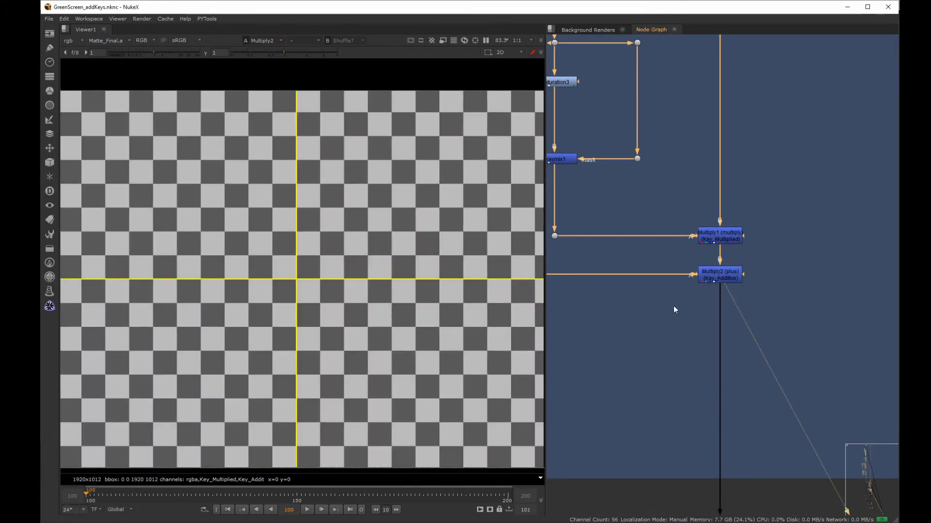
Open the properties of Multiply1 and Multiply2 side by side, rename Multiply2 to Plus2 and close both.
left_click_drag(795, 193, 630, 324)
key("Return")
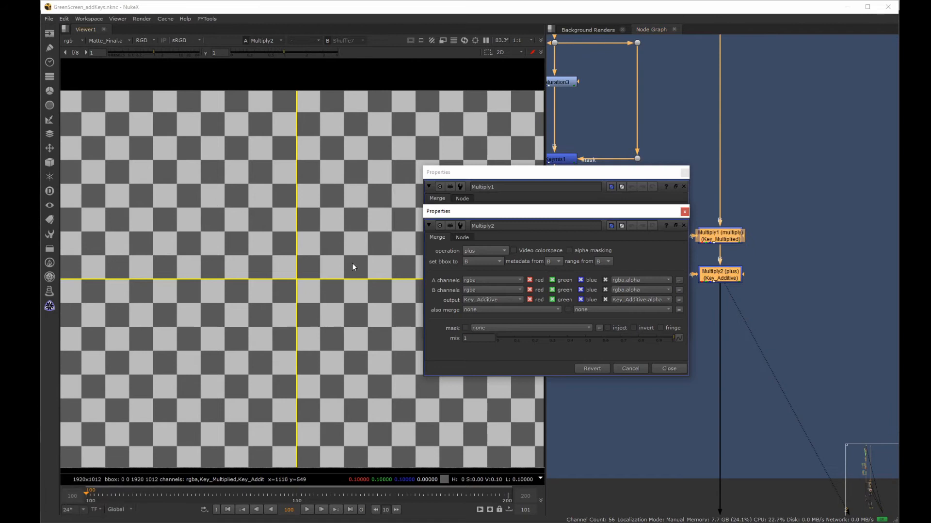
left_click_drag(476, 211, 191, 170)
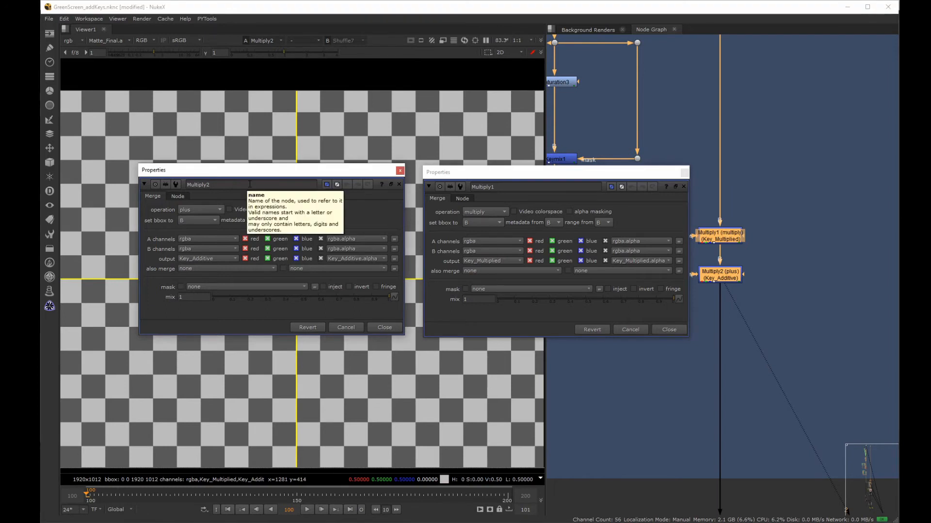
double_click(194, 185)
type("Plus2")
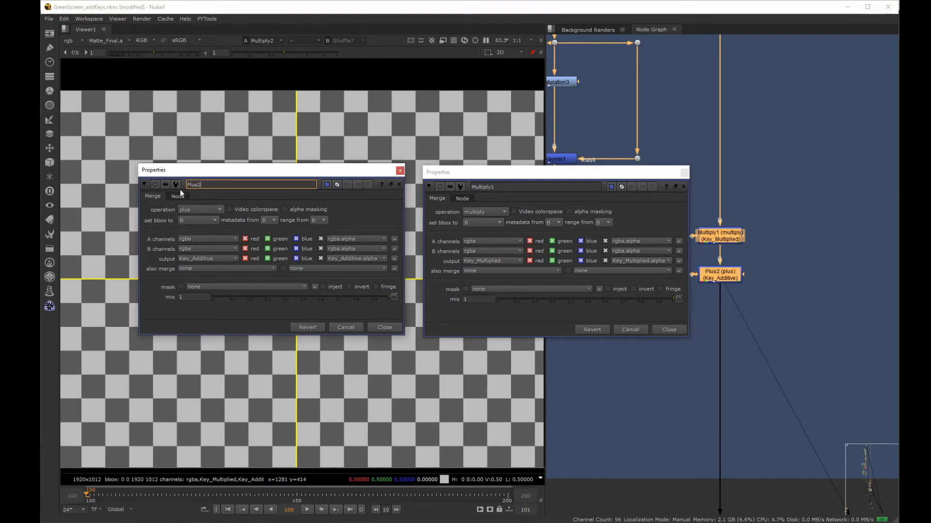
left_click(384, 327)
left_click(669, 332)
In the Merge Additional Keys section, compare Shuffle10's multiplied result with Shuffle9's additive result around the actor's hair.
scroll(670, 340, "down", 5)
middle_click_drag(680, 436, 703, 262)
scroll(669, 311, "up", 4)
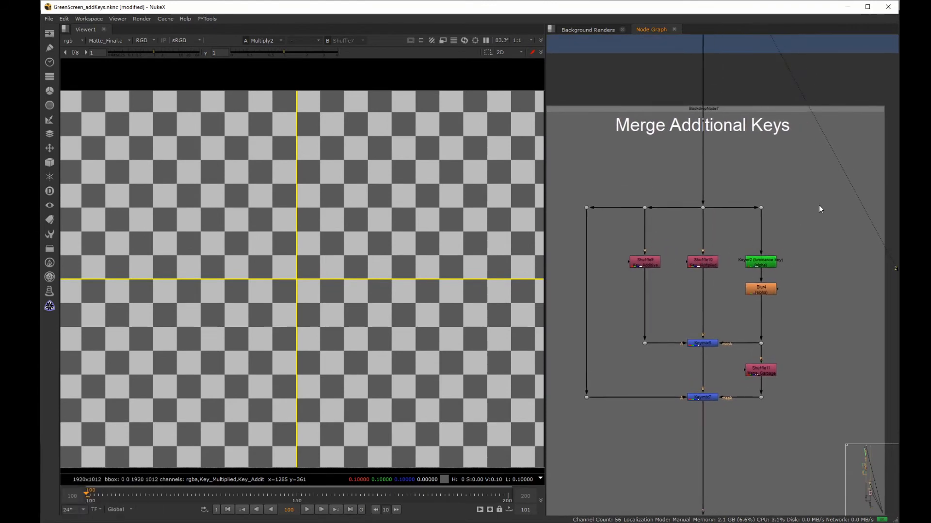
left_click_drag(731, 224, 675, 284)
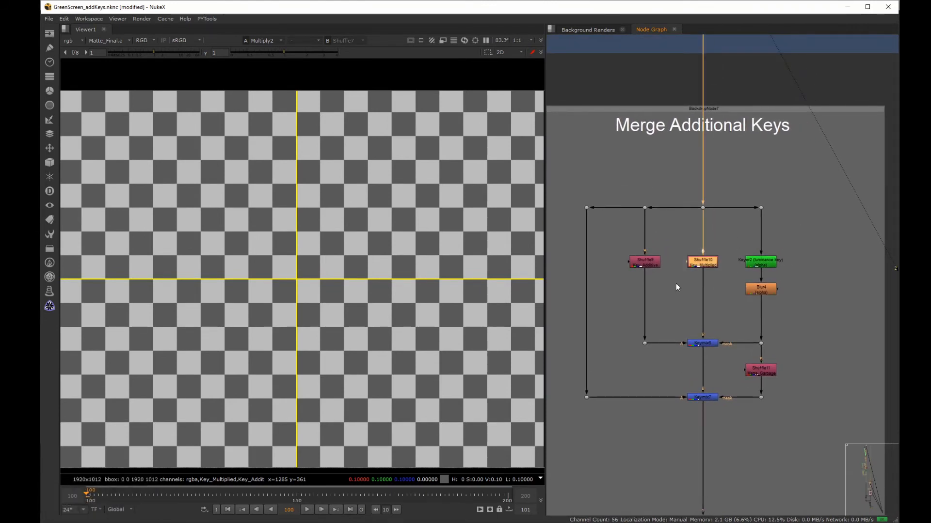
key("2")
left_click_drag(674, 241, 601, 290)
key("2")
middle_click_drag(262, 144, 254, 218)
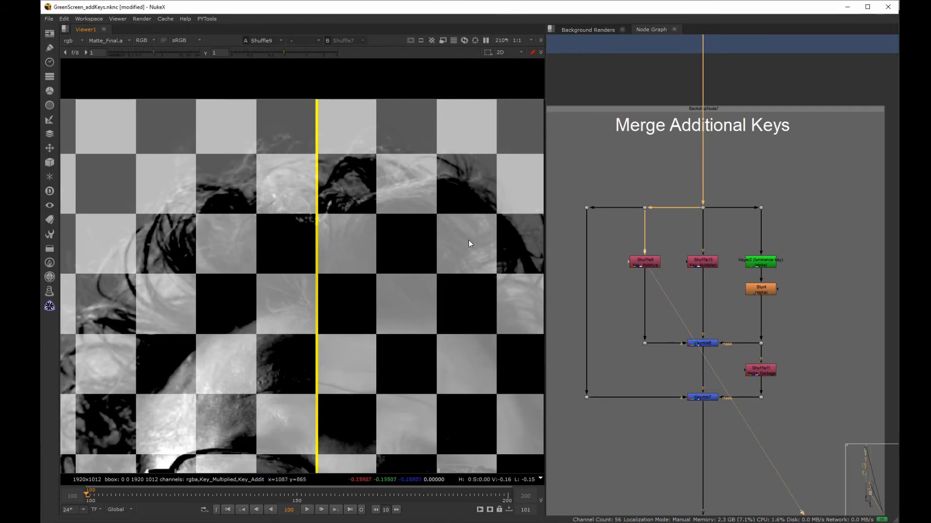
left_click(703, 262)
key("2")
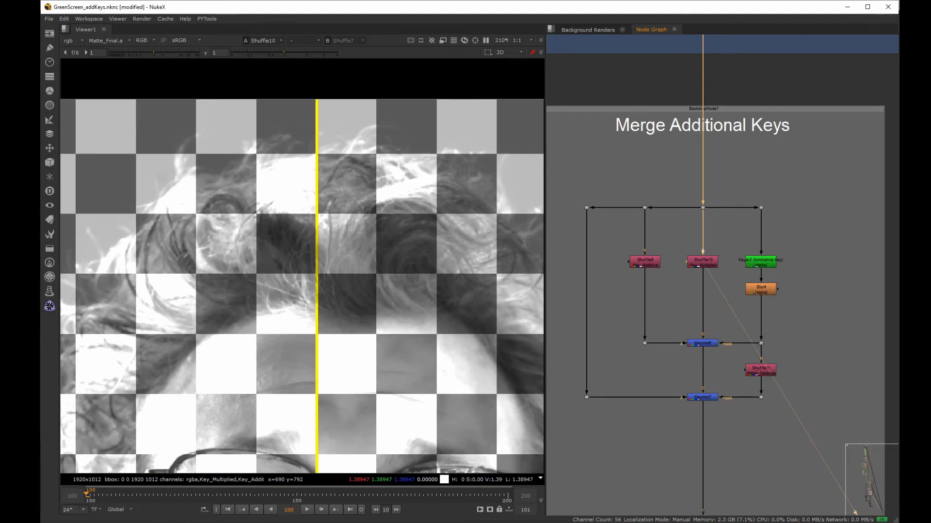
View the Keyer2 luminance key and set the viewer's alpha channel to rgba.alpha.
left_click_drag(814, 237, 722, 272)
key("1")
left_click(720, 274)
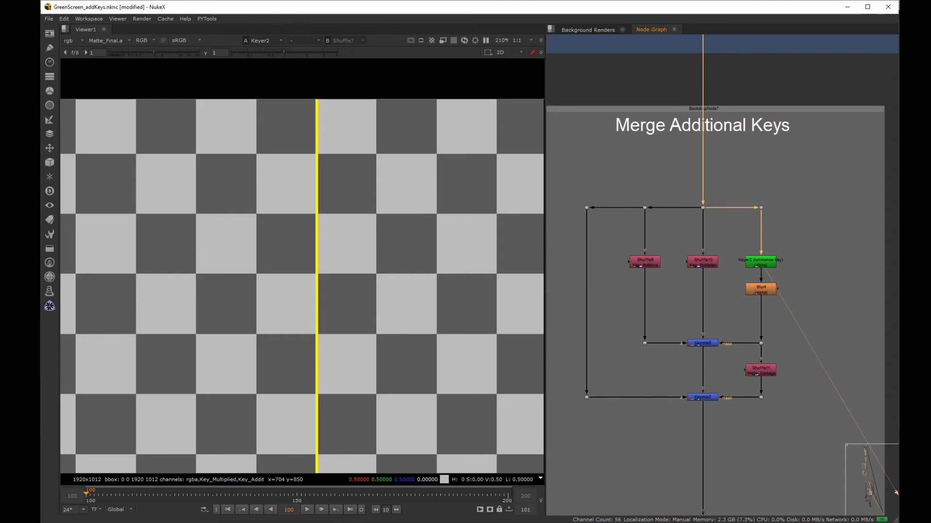
left_click(121, 39)
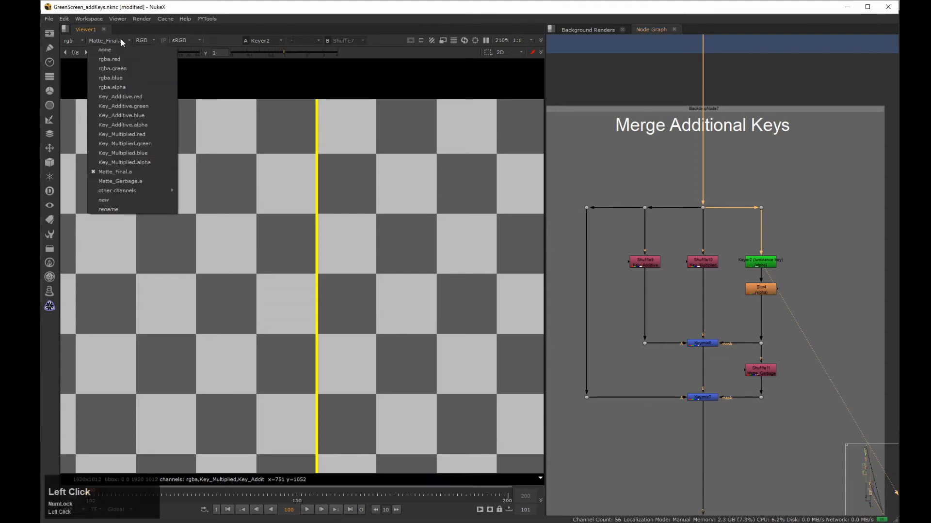
left_click(130, 88)
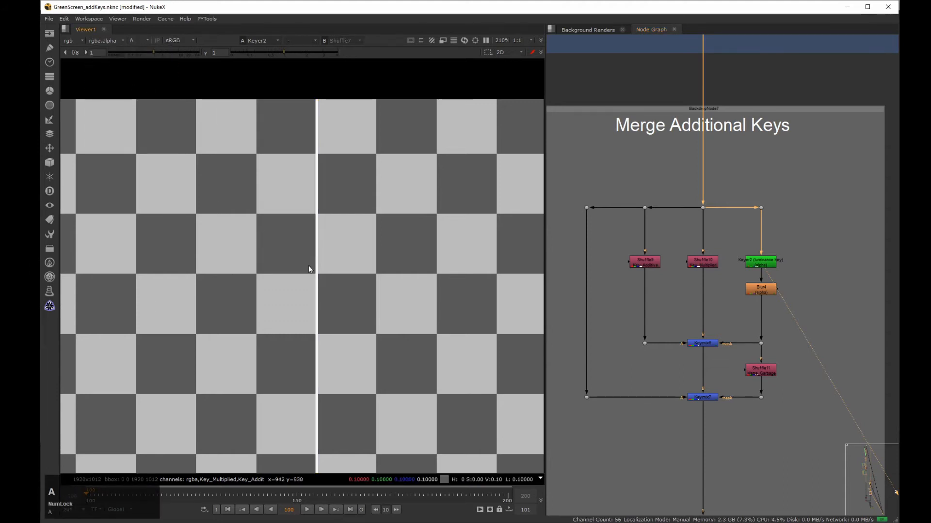
Set Keyer2's luminance range to about A 0.105 and B 0.474, sampling a bright and a dark checker square.
left_click(754, 267)
double_click(754, 266)
left_click_drag(636, 242, 723, 96)
left_click(344, 249)
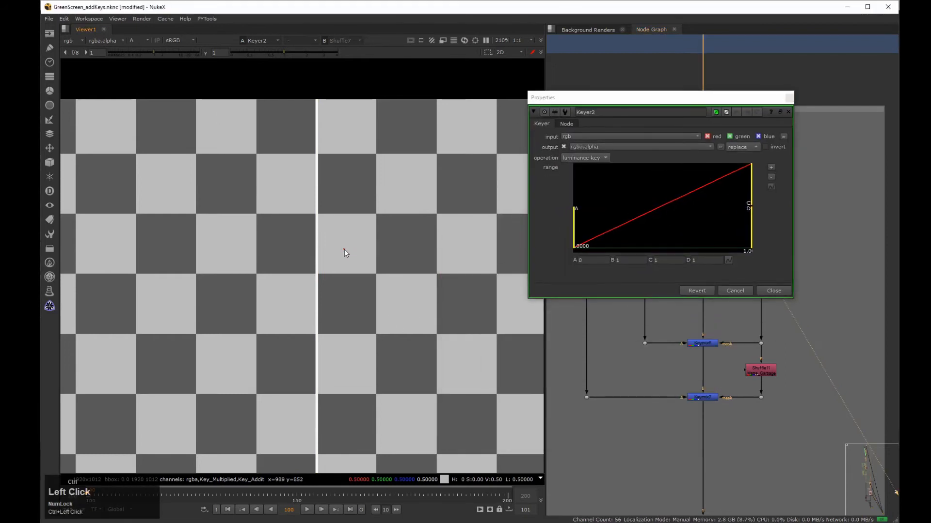
left_click_drag(752, 205, 697, 209)
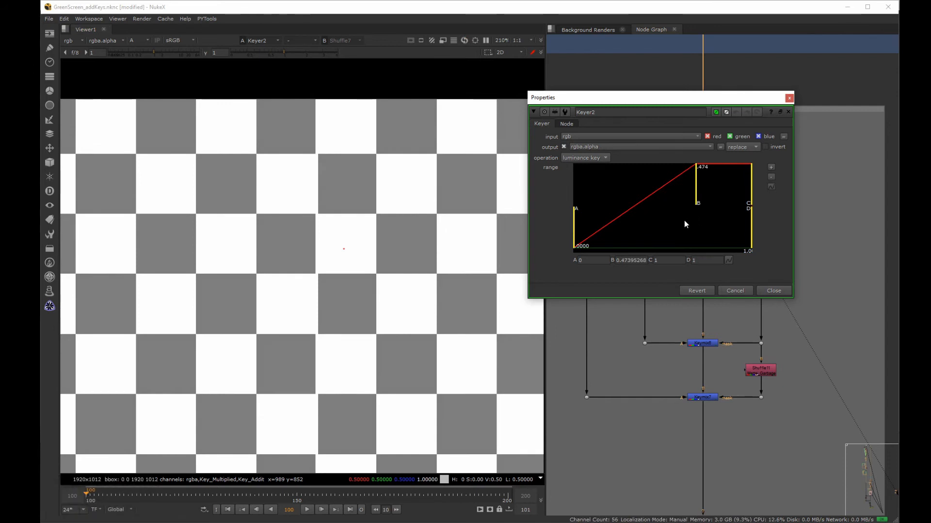
left_click(411, 251, "ctrl")
left_click_drag(571, 220, 627, 225)
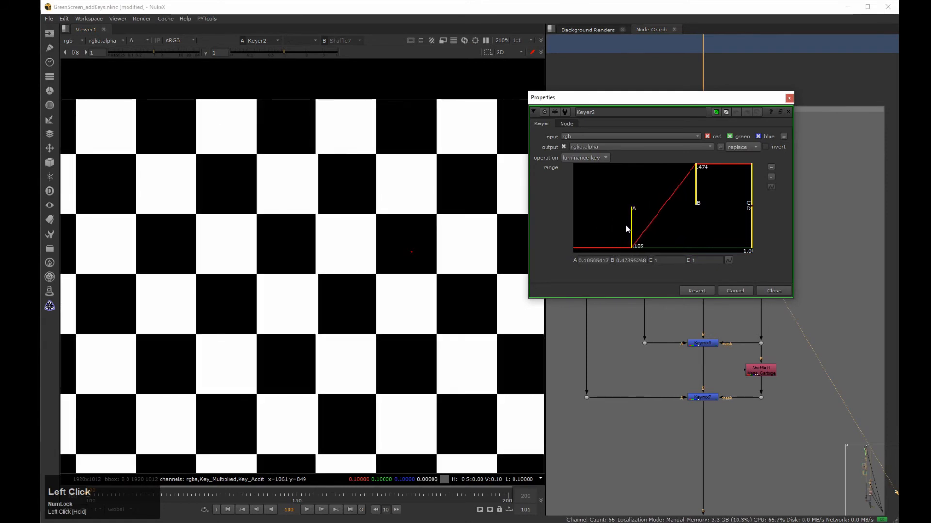
left_click(789, 99)
View the Keymix6 result in full colour and fit the whole frame in the viewer.
left_click_drag(668, 326, 722, 360)
key("1")
key("a")
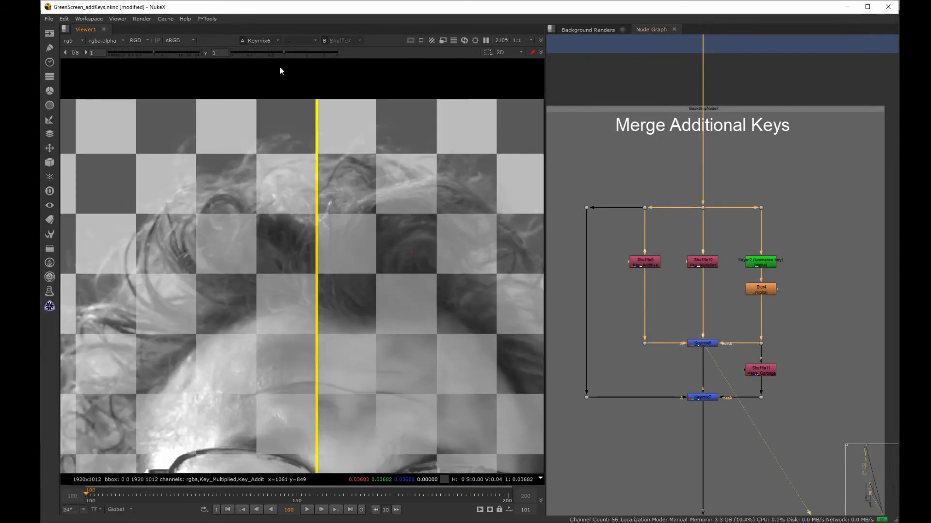
left_click(398, 286)
key("f")
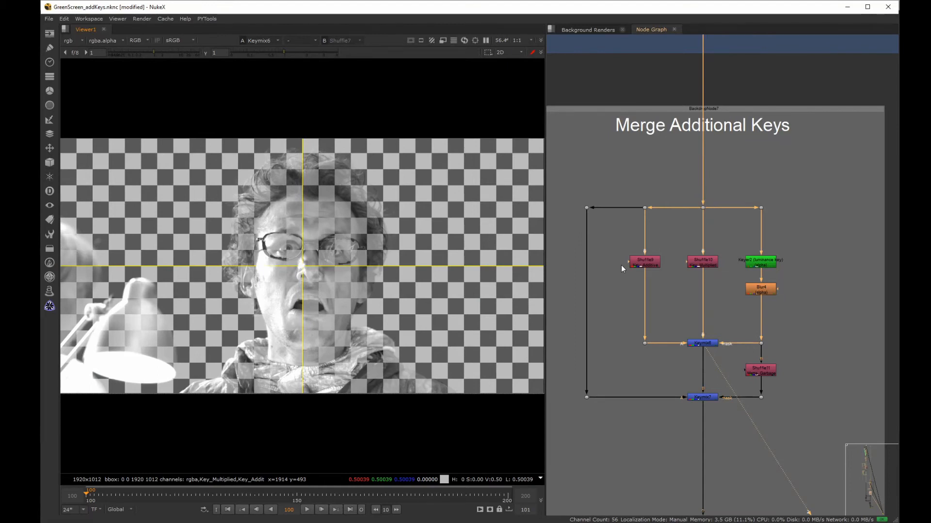
Compare Shuffle10's multiplied key and Shuffle9's additive key with the combined Keymix6 result over the full frame.
left_click_drag(725, 244, 663, 281)
key("1")
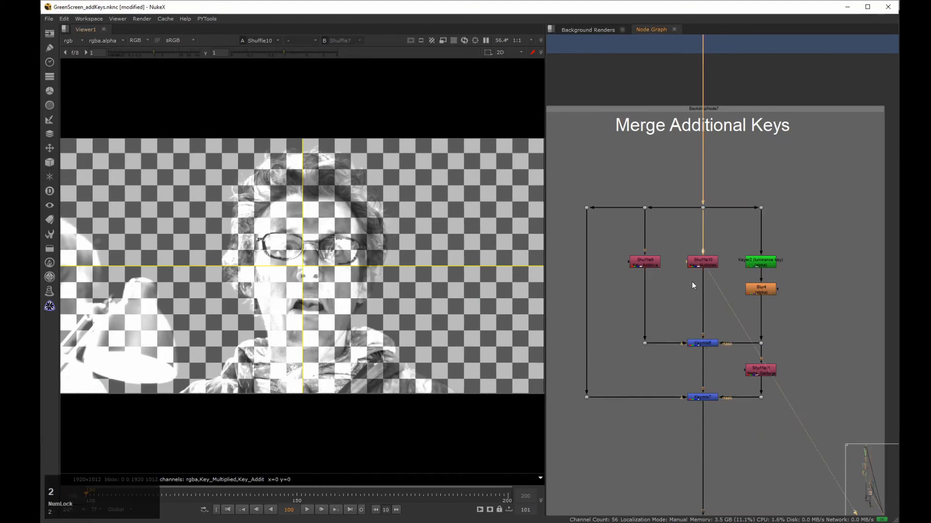
left_click_drag(672, 242, 623, 279)
key("2")
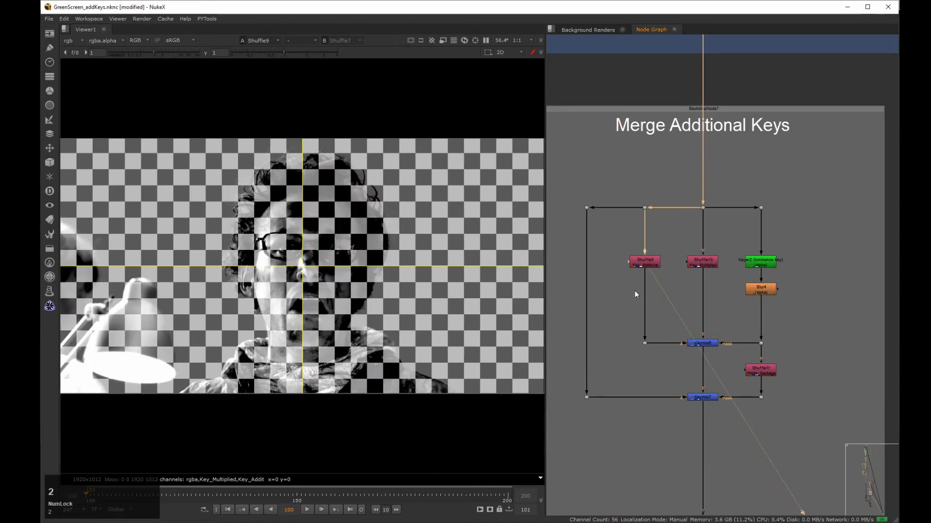
left_click_drag(735, 324, 689, 360)
key("3")
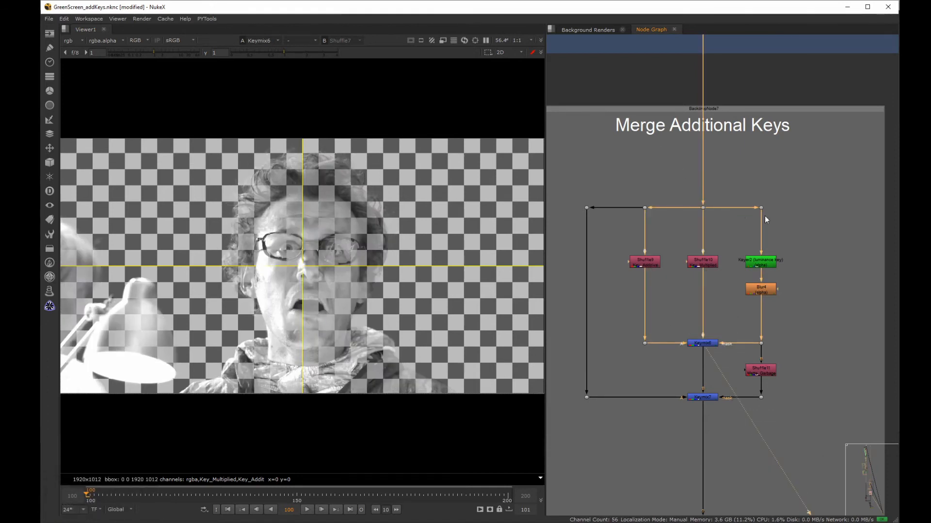
Reopen Keyer2's properties and slightly nudge the A and B handles of its luminance range.
double_click(766, 262)
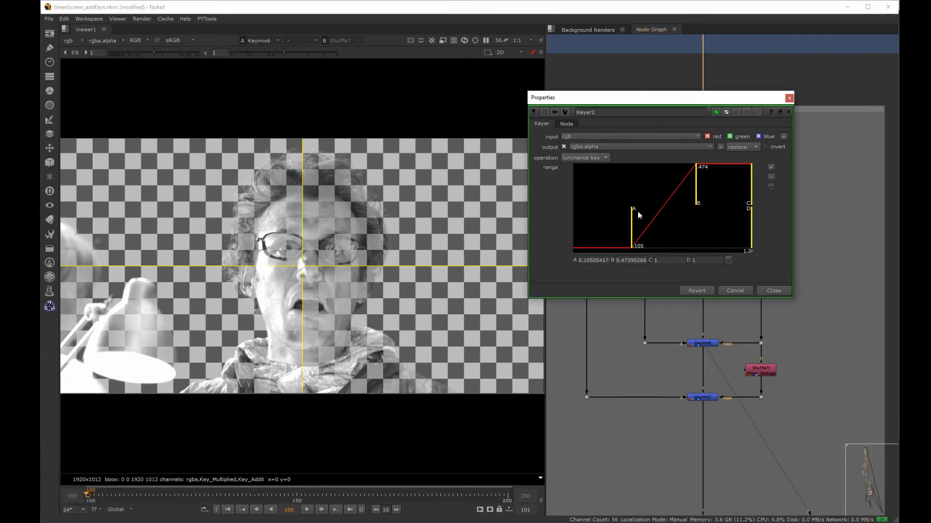
mouse_move(632, 213)
left_mouse_down()
mouse_move(600, 218)
mouse_move(632, 215)
left_mouse_up()
mouse_move(698, 201)
left_mouse_down()
mouse_move(731, 203)
mouse_move(697, 202)
left_mouse_up()
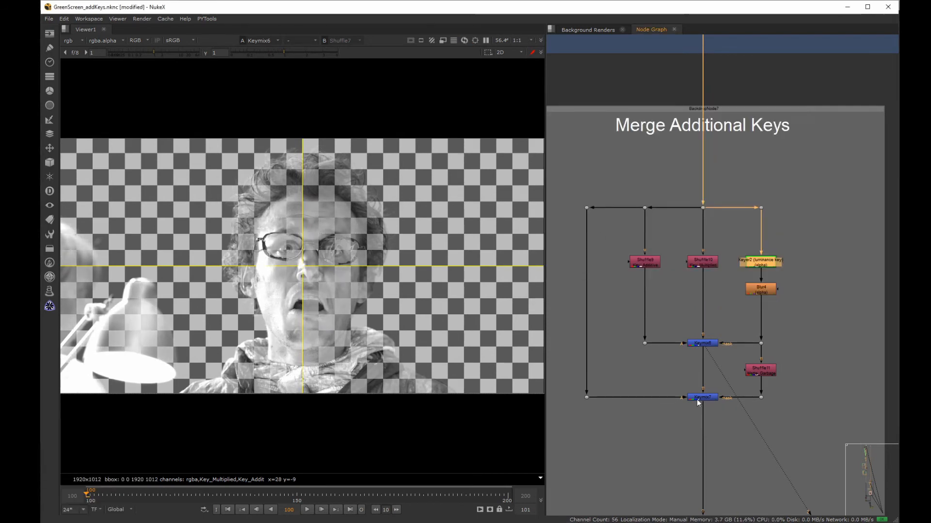
View the Keymix7 merged key and the final Merge13 composite, examining the hair up close.
left_click_drag(672, 375, 728, 425)
key("2")
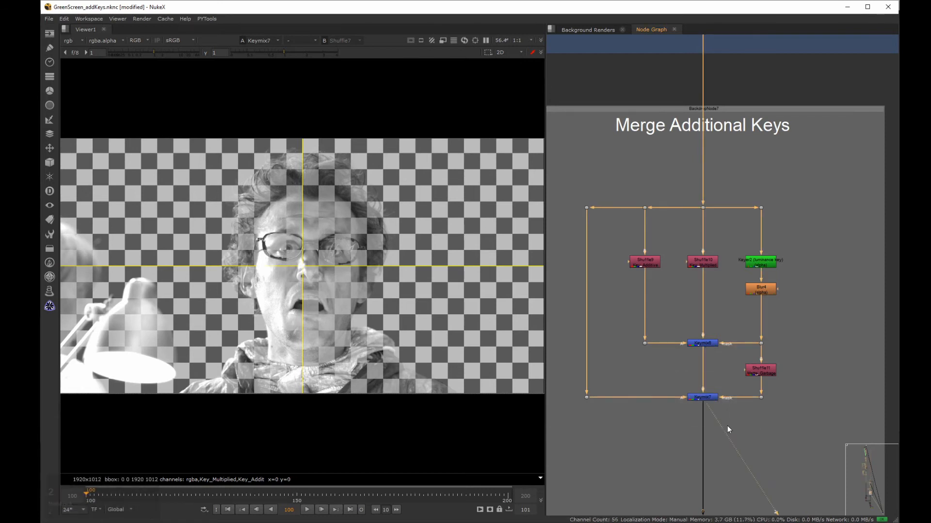
middle_click_drag(703, 307, 701, 175)
scroll(668, 173, "down", 4)
scroll(693, 178, "down", 4)
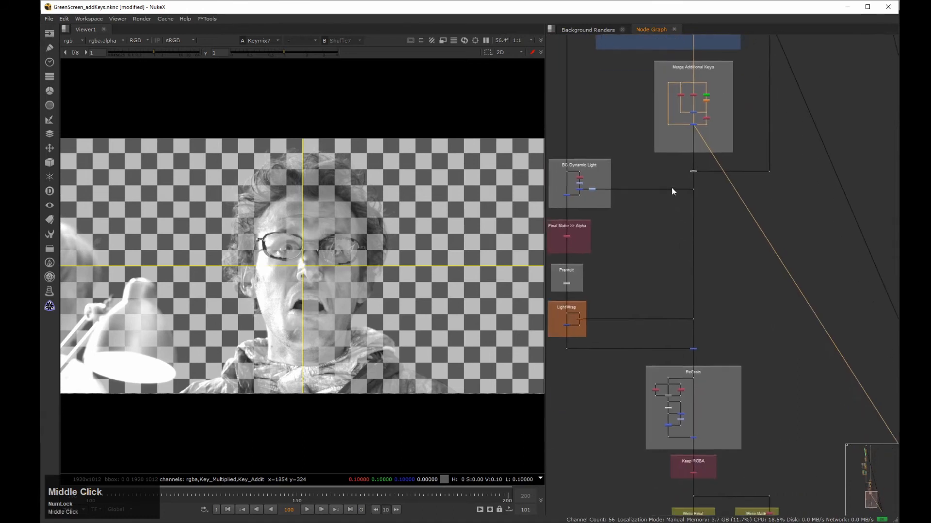
scroll(699, 347, "up", 4)
left_click_drag(708, 281, 661, 355)
key("2")
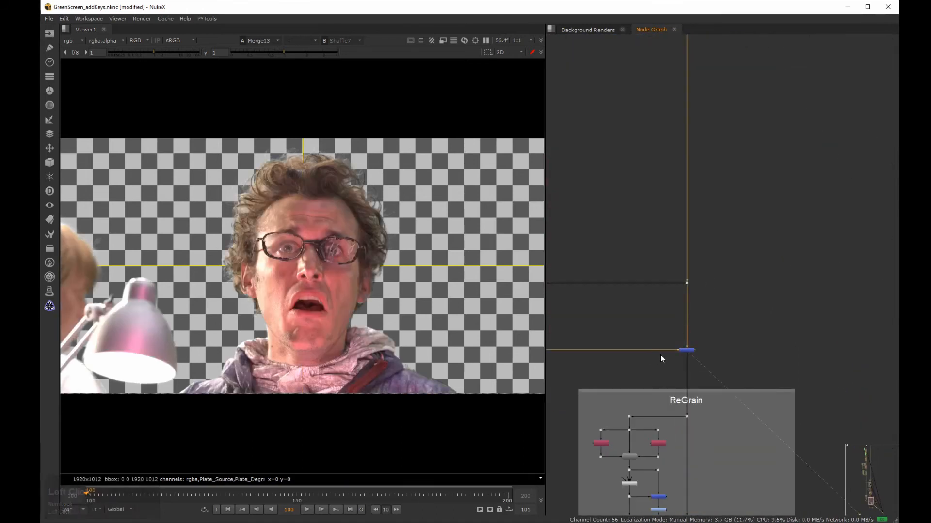
middle_click_drag(262, 175, 274, 216)
left_click_drag(275, 214, 328, 199)
middle_click_drag(328, 199, 291, 209)
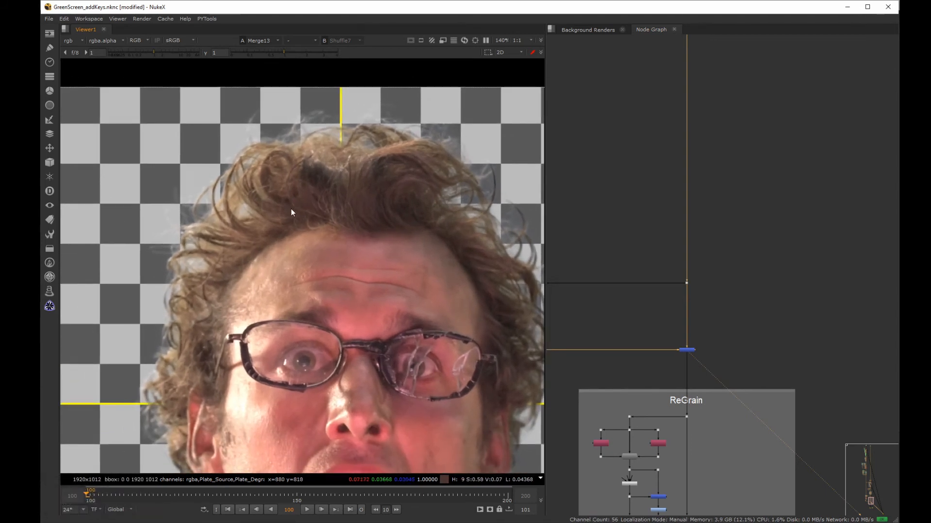
Open the Grade1 background-prep node in the BG Dynamic Light group, nudge its grade settings slightly and close its properties.
left_click_drag(655, 195, 606, 190)
middle_click_drag(577, 115, 648, 220)
left_click_drag(647, 220, 698, 212)
middle_click_drag(698, 211, 722, 225)
left_click(724, 269)
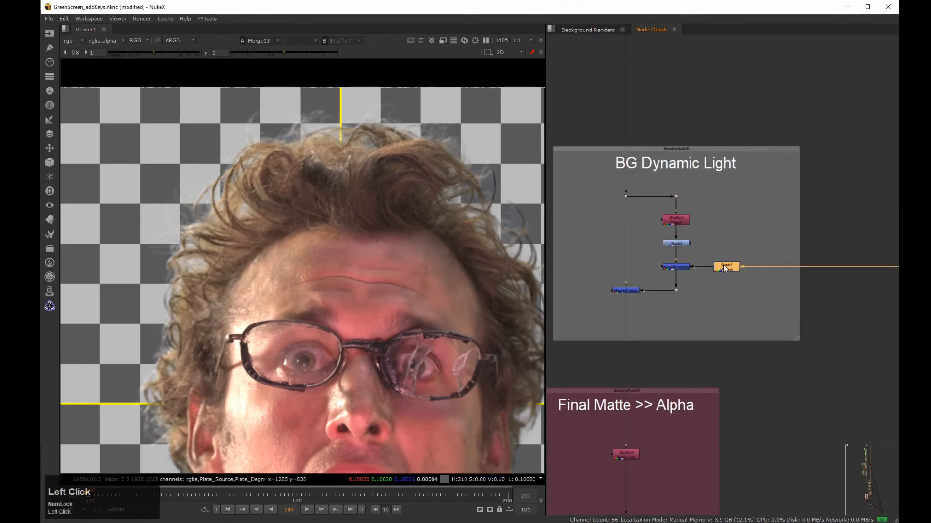
double_click(725, 269)
mouse_move(746, 118)
left_mouse_down()
mouse_move(732, 118)
mouse_move(756, 119)
mouse_move(719, 131)
mouse_move(764, 115)
mouse_move(716, 119)
mouse_move(746, 117)
left_mouse_up()
left_click_drag(721, 127, 717, 129)
left_click(823, 255)
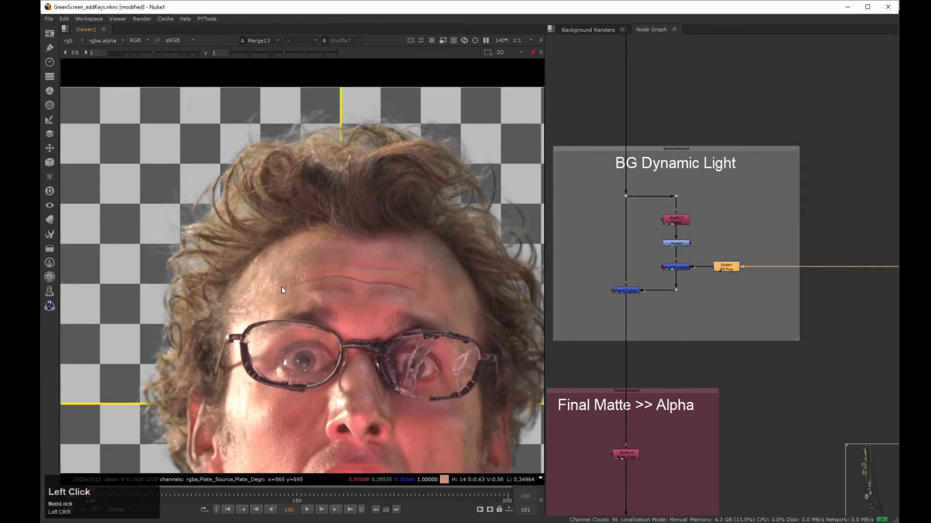
Fit the whole frame in the viewer and disable the node directly below Defocus2 in the Defocus group.
key("h")
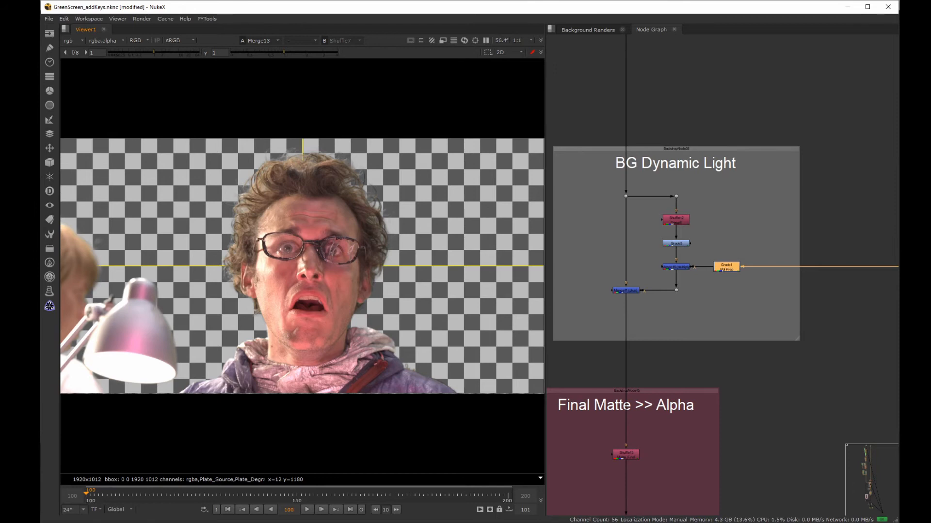
left_click(694, 199)
middle_click(626, 199)
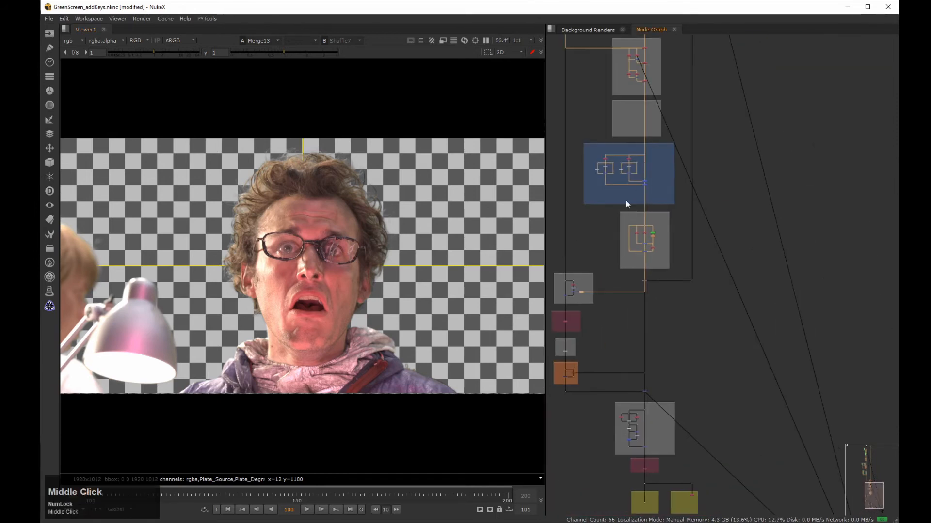
middle_click_drag(626, 199, 578, 343)
middle_click_drag(600, 143, 721, 204)
left_click(679, 215)
key("d")
Set Defocus2's defocus to 20 and inspect the hair edges against the blurred background.
double_click(685, 194)
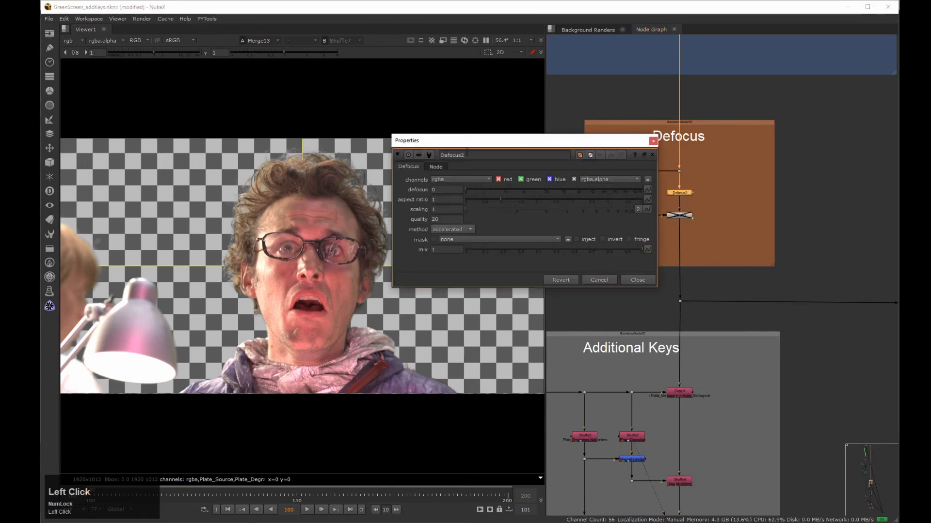
left_click_drag(467, 141, 616, 132)
left_click_drag(591, 180, 547, 174)
type("20")
key("Return")
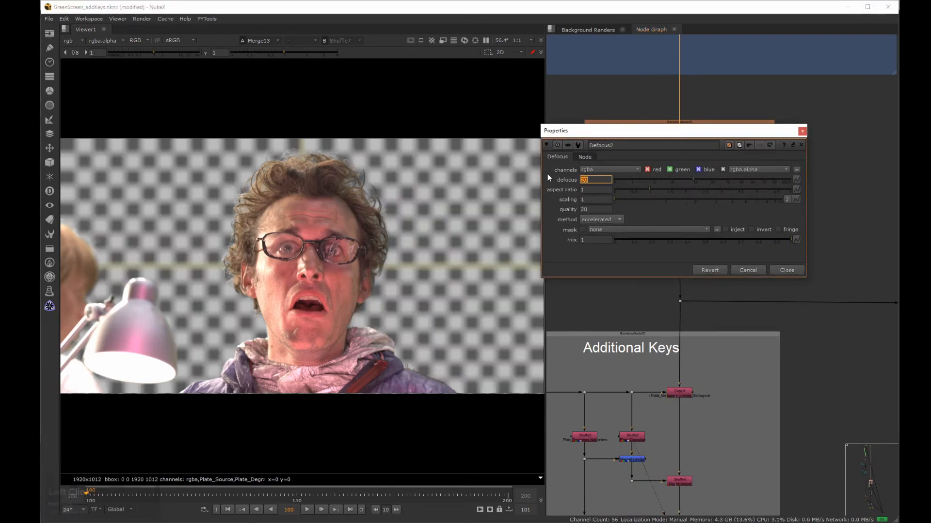
left_click(787, 270)
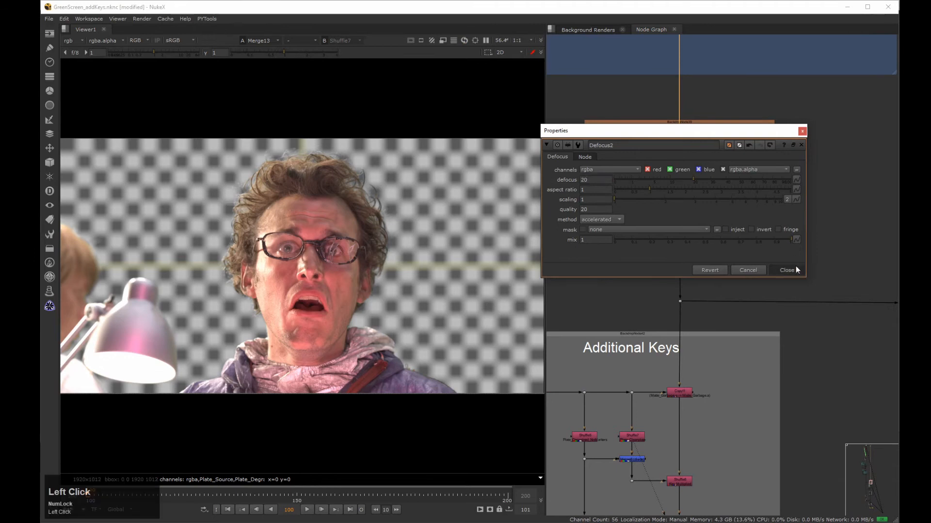
scroll(361, 217, "up", 5)
scroll(337, 193, "up", 1)
middle_click_drag(340, 225, 335, 201)
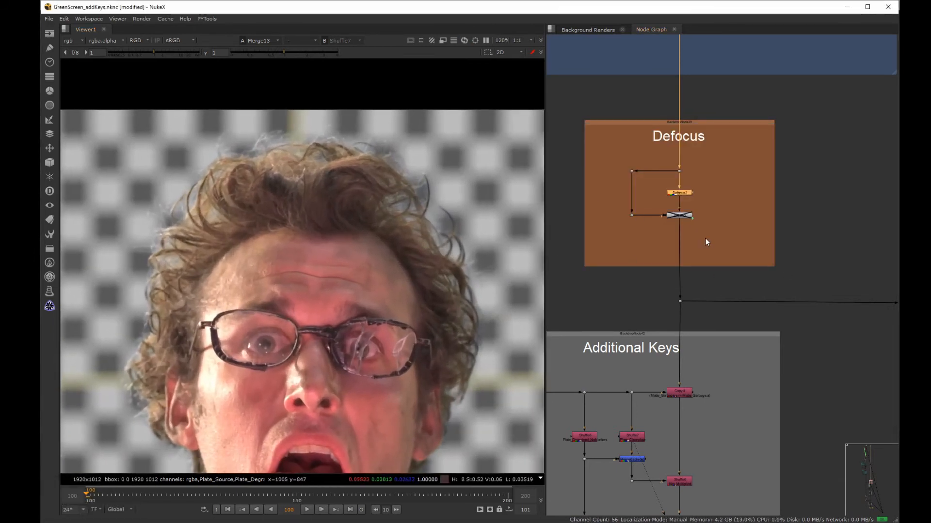
Set up a viewer wipe comparing the Read3 source plate from Input FG with the final Merge13 composite.
middle_click_drag(743, 240, 701, 272)
middle_click_drag(745, 403, 678, 276)
middle_click_drag(717, 408, 741, 316)
left_click_drag(713, 222, 662, 244)
key("1")
middle_click_drag(724, 322, 650, 427)
middle_click_drag(647, 114, 708, 145)
left_click_drag(685, 154, 650, 172)
key("2")
middle_click_drag(448, 256, 379, 193)
key("w")
middle_click_drag(345, 234, 401, 221)
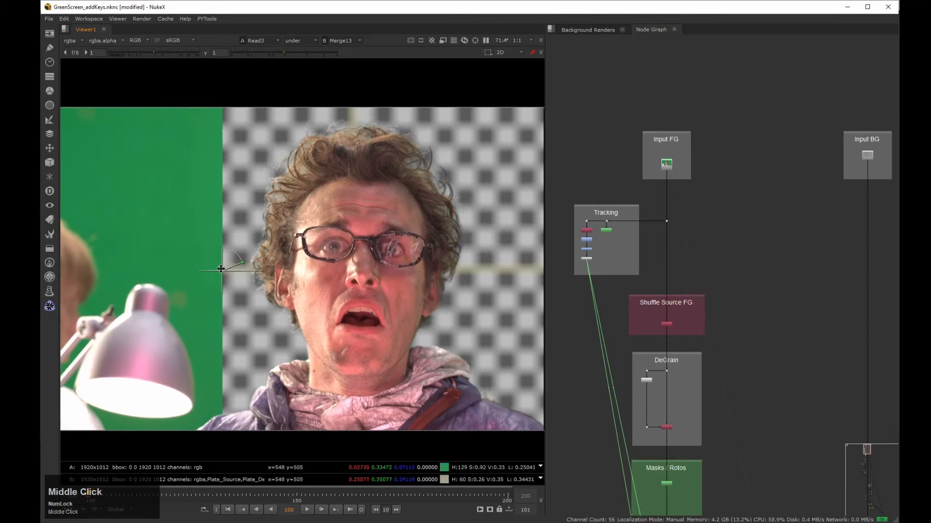
Sweep the wipe across the head to compare the fine hair in the green-screen plate and the keyed composite.
scroll(195, 217, "up", 3)
middle_click_drag(195, 217, 187, 233)
left_click_drag(163, 285, 479, 196)
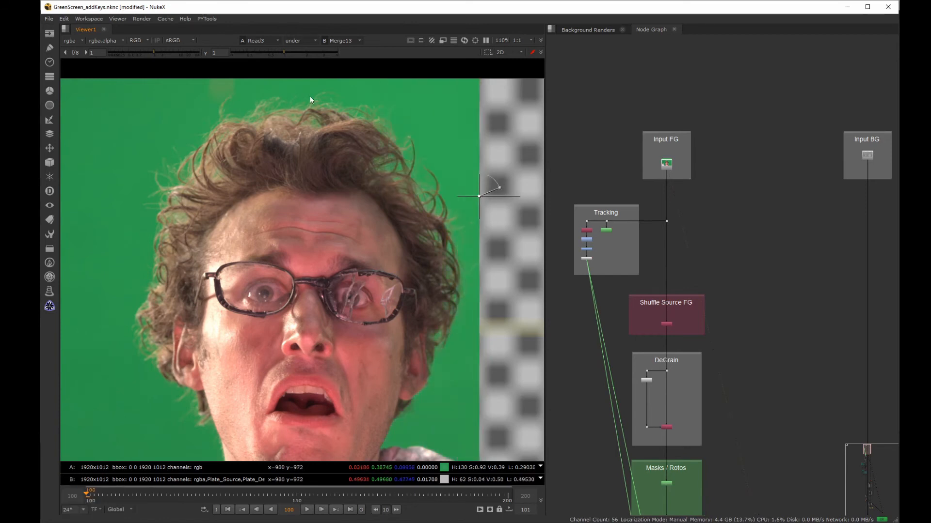
left_click_drag(479, 196, 169, 138)
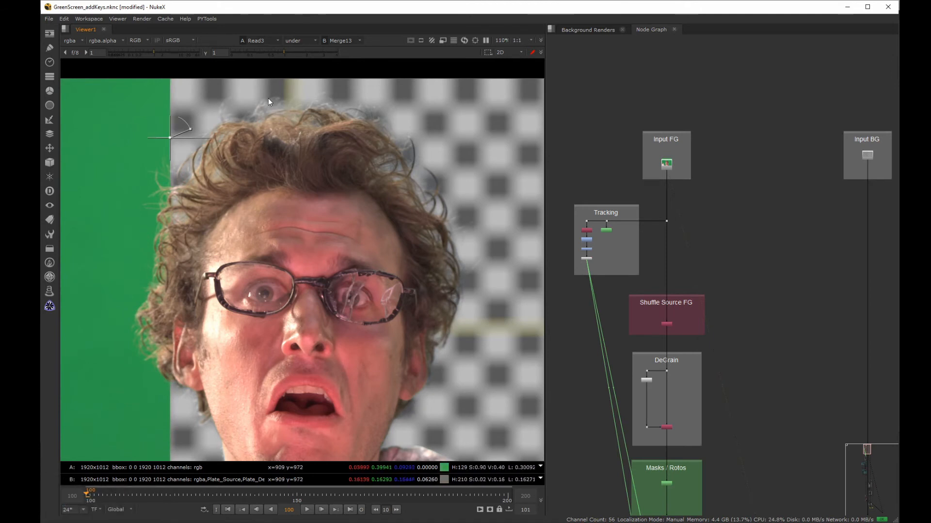
Review the Additional Keys, Additional Masks and Grade Additional Keys groups in the node graph.
middle_click_drag(698, 266, 674, 298)
middle_click_drag(672, 480, 637, 179)
middle_click_drag(665, 373, 641, 122)
middle_click_drag(682, 251, 687, 177)
middle_click_drag(676, 217, 708, 223)
middle_click_drag(708, 222, 727, 228)
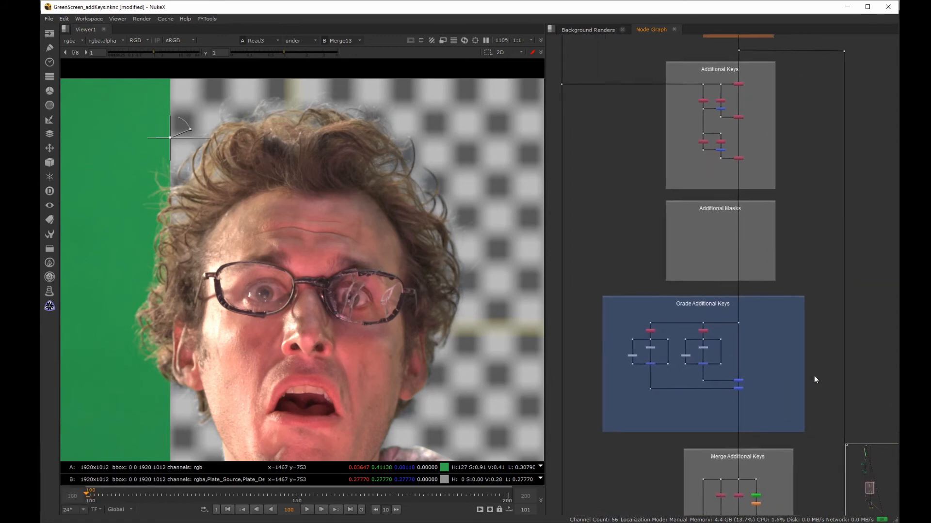
middle_click_drag(676, 381, 767, 340)
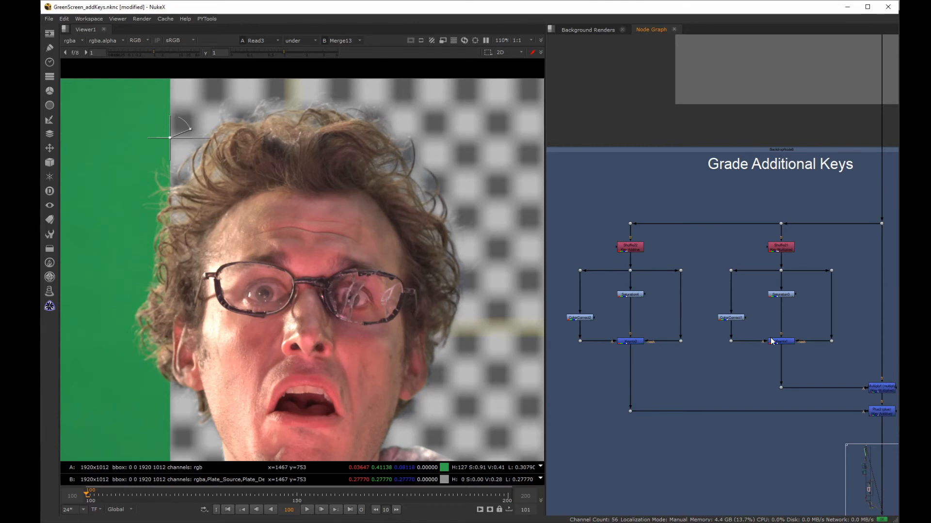
Copy the Garbage_HairsDetails Roto node from the Masks / Rotos group into the Additional Masks group.
middle_click_drag(674, 213, 633, 256)
middle_click_drag(646, 116, 641, 315)
middle_click_drag(626, 163, 626, 304)
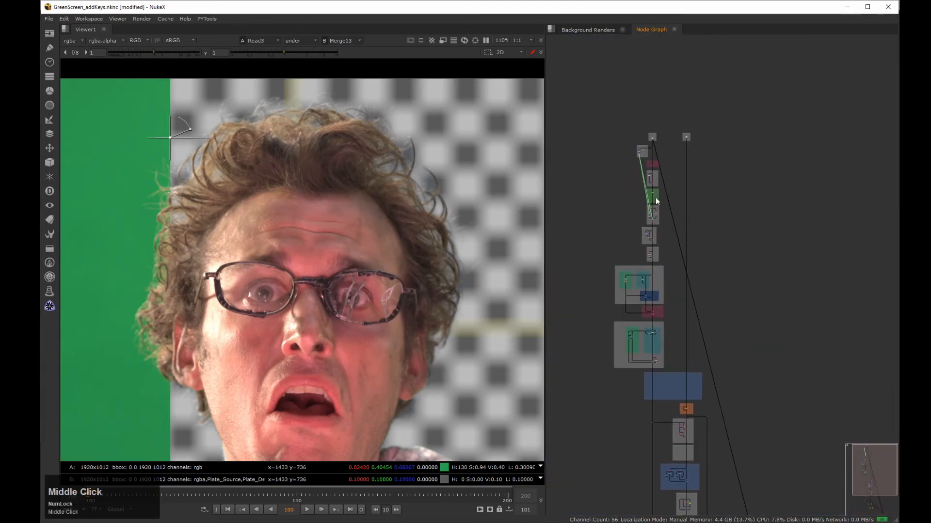
middle_click_drag(655, 197, 677, 176)
middle_click_drag(698, 117, 647, 174)
left_click(668, 196)
middle_click_drag(721, 396, 606, 122)
middle_click_drag(654, 247, 783, 217)
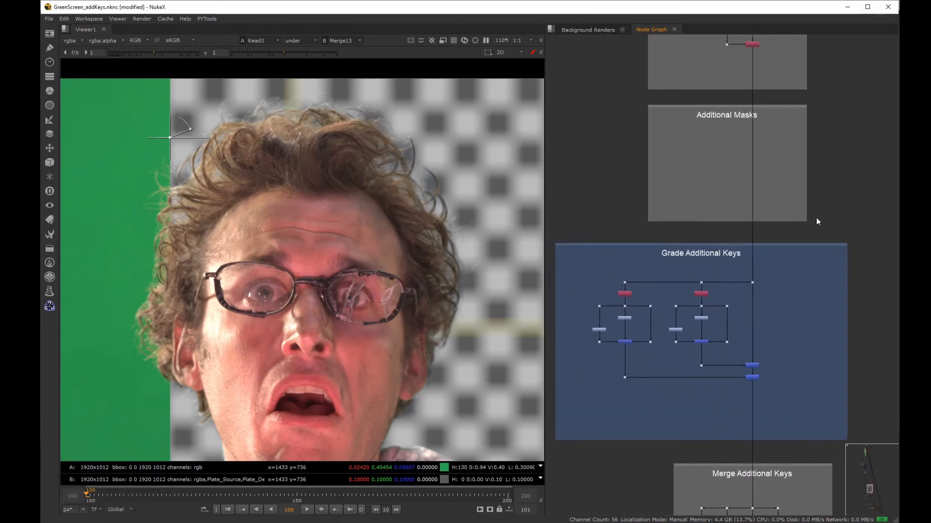
middle_click_drag(688, 104, 689, 200)
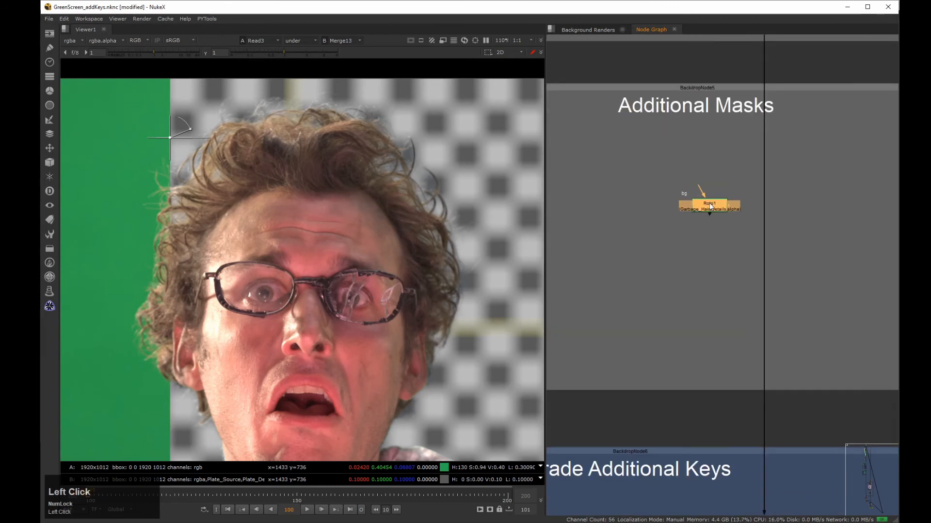
Open Roto1's properties and delete the Left_Face_Track layer with its shape.
double_click(708, 205)
left_click(582, 241)
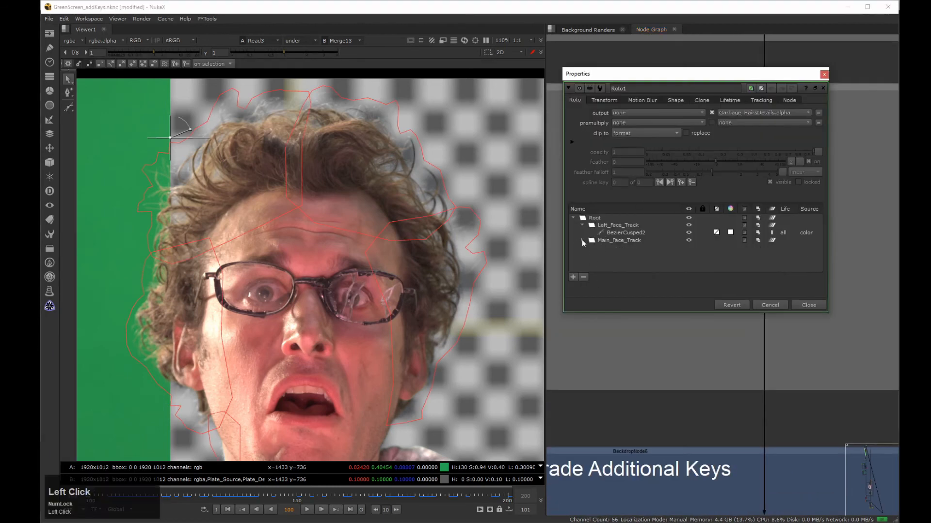
left_click(606, 226)
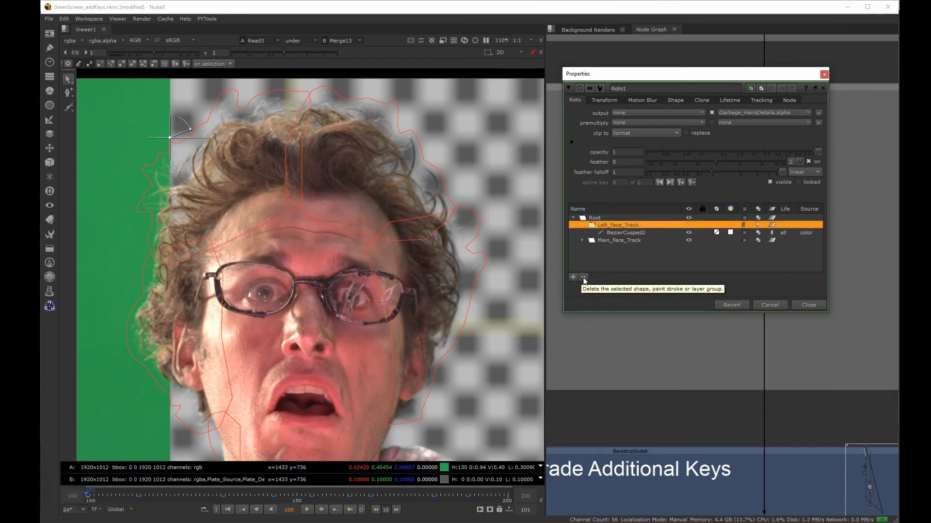
left_click(584, 279)
Delete the BezierCusped1 shape near the neck from Roto1's Main_Face_Track layer.
middle_click_drag(254, 458, 297, 324)
left_click(257, 323)
left_click(583, 225)
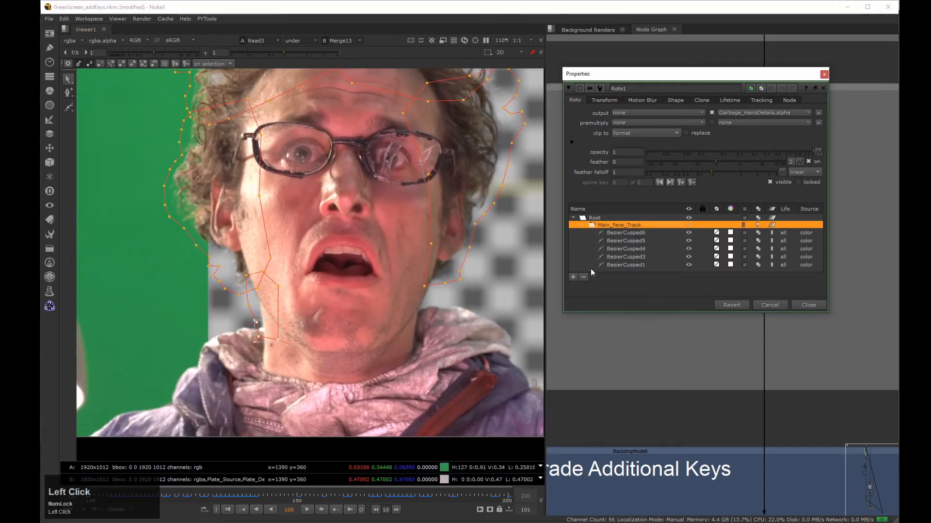
left_click(278, 316)
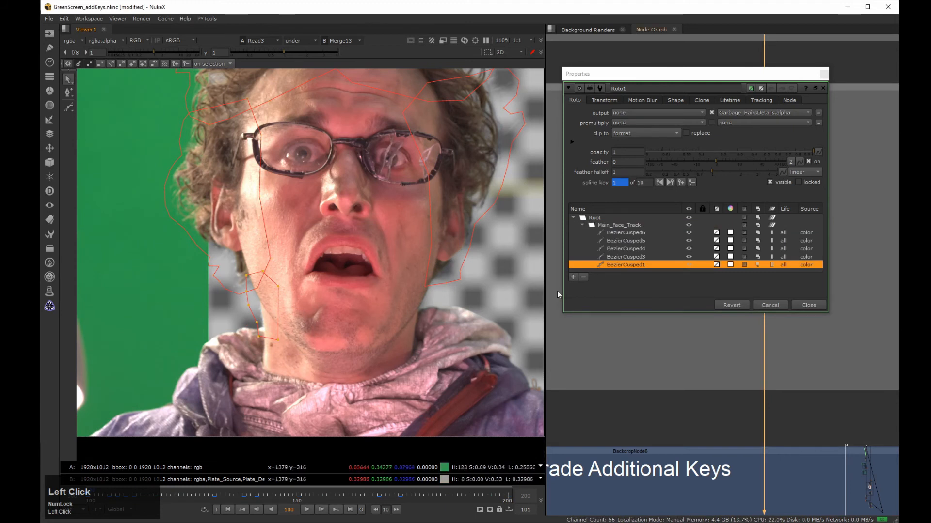
left_click(583, 278)
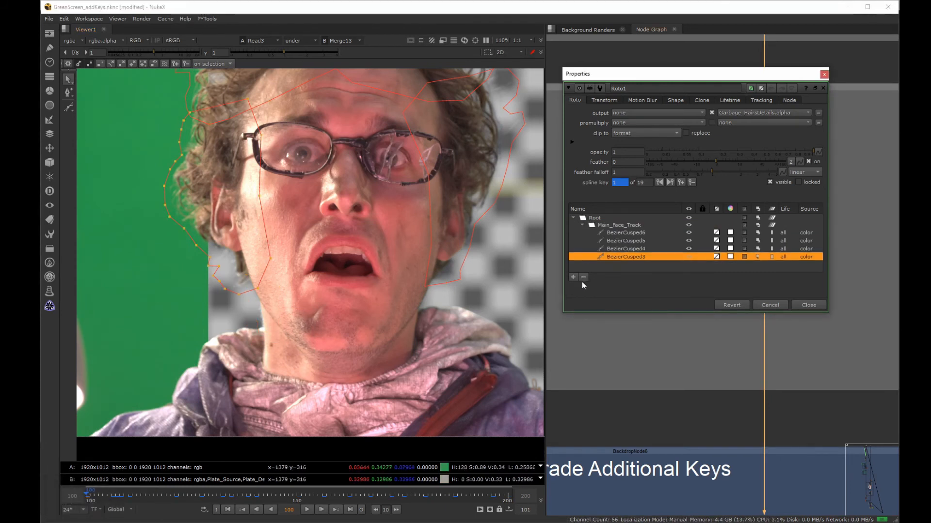
Output Roto1's mask to a new channel named Mask_MainHairs.alpha and close its properties.
left_click(766, 112)
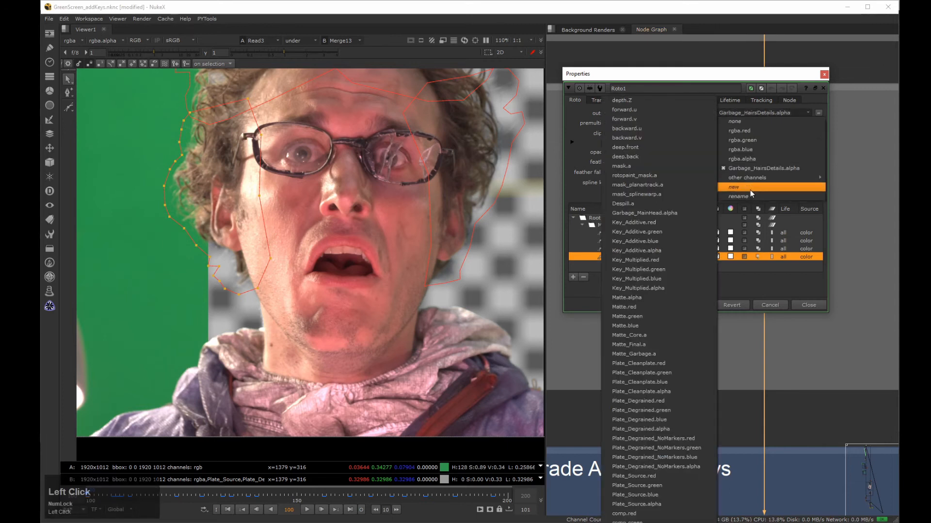
left_click(749, 190)
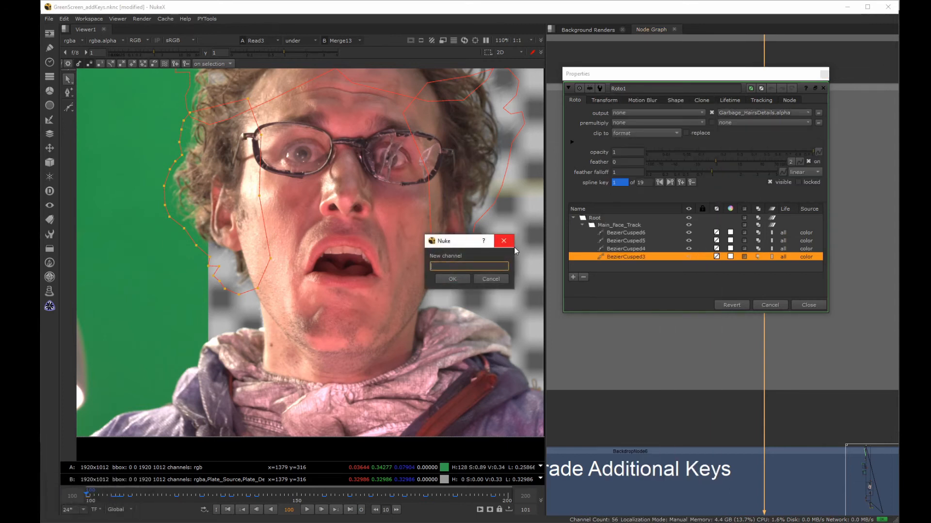
type("Mask")
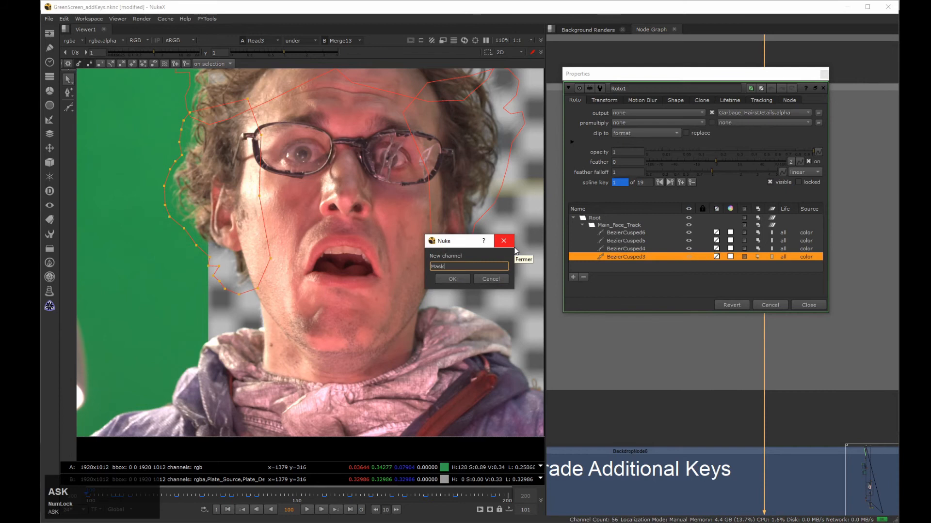
type("_")
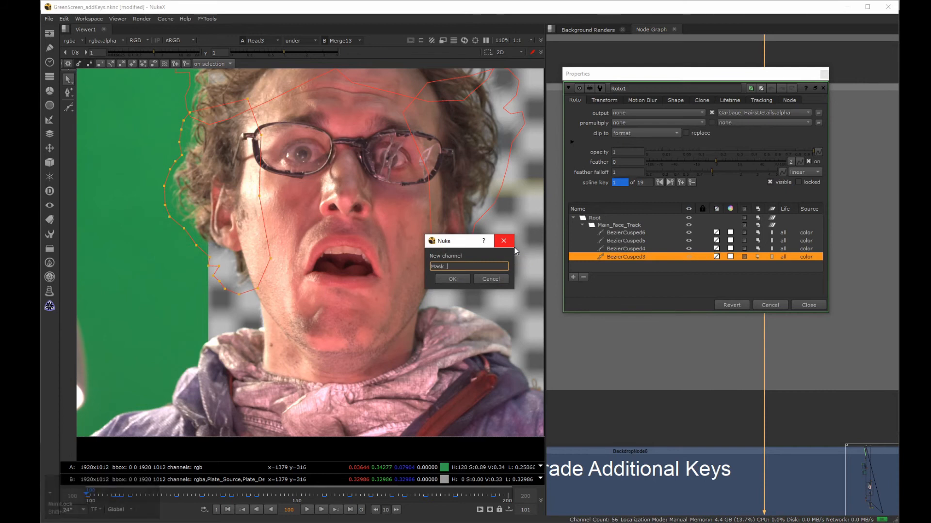
type("MainHa")
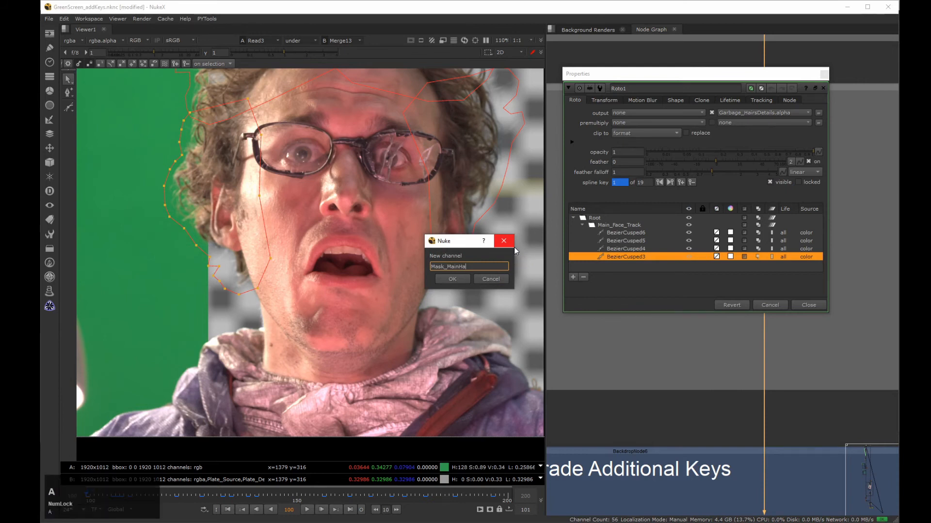
type("irs.alpha")
key("Return")
key("Return")
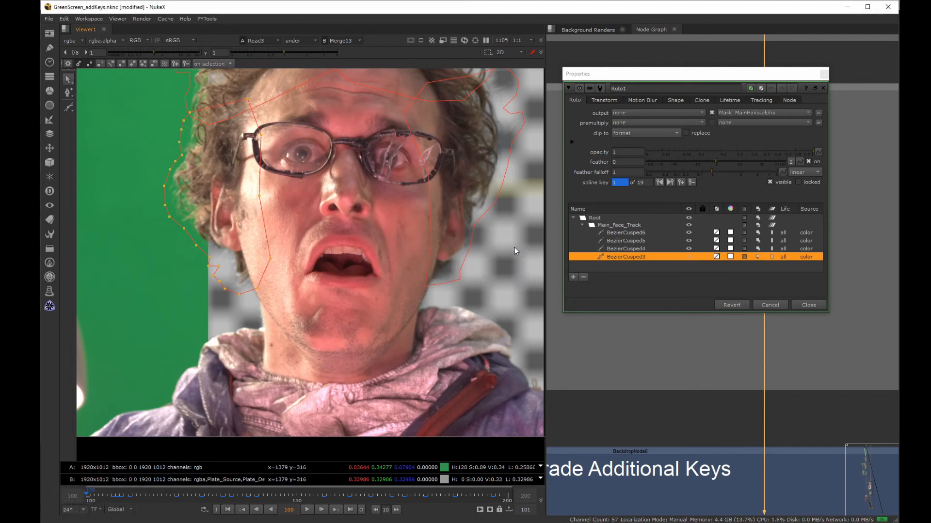
left_click(802, 307)
Turn off the viewer wipe and show the whole Read3 source plate.
scroll(387, 228, "down", 5)
middle_click_drag(345, 236, 286, 272)
left_click(350, 257)
key("w")
scroll(286, 273, "up", 2)
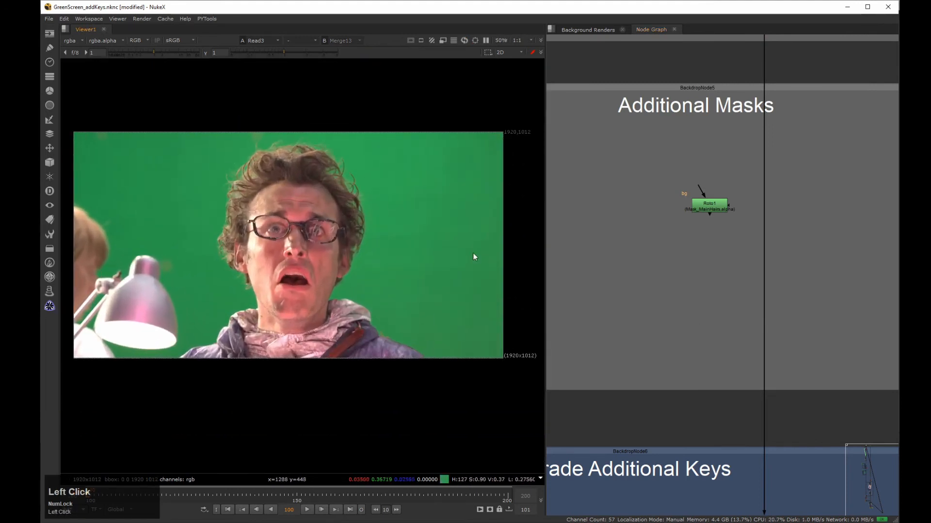
Add a Shuffle node between the two grading branches in the Grade Additional Keys group and move its properties window aside.
middle_click_drag(715, 204, 690, 244)
scroll(690, 243, "down", 3)
left_click_drag(686, 246, 720, 242)
middle_click_drag(678, 338, 754, 310)
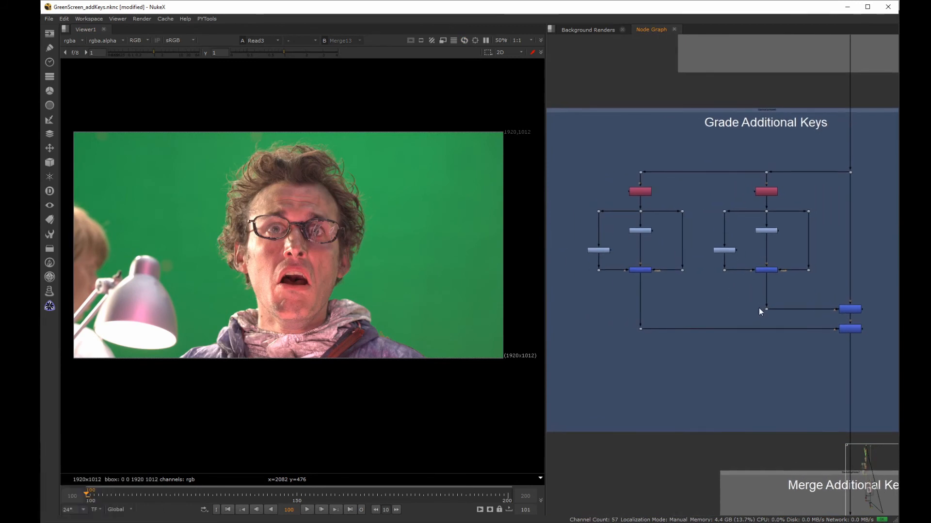
scroll(671, 259, "up", 3)
middle_click_drag(679, 247, 688, 241)
left_click(681, 264)
key("Tab")
type("shuf")
key("Down")
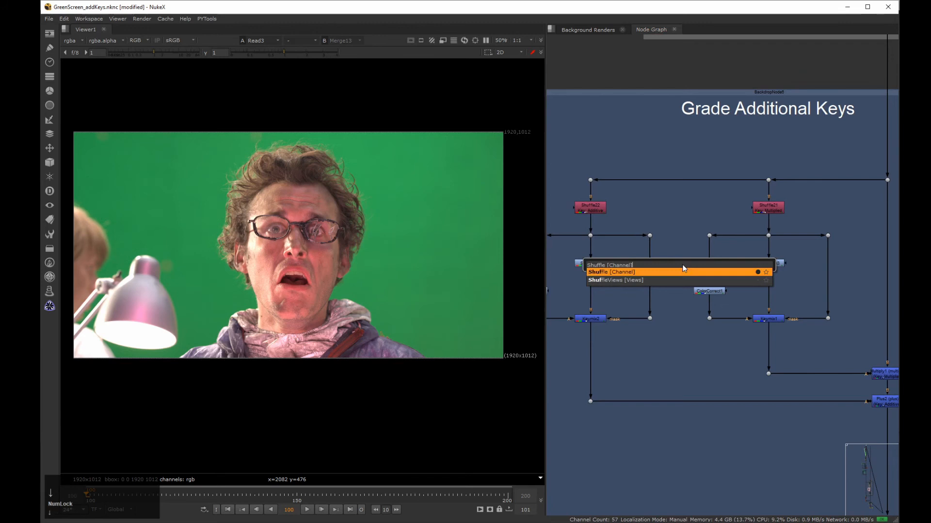
key("Return")
left_click_drag(549, 195, 408, 196)
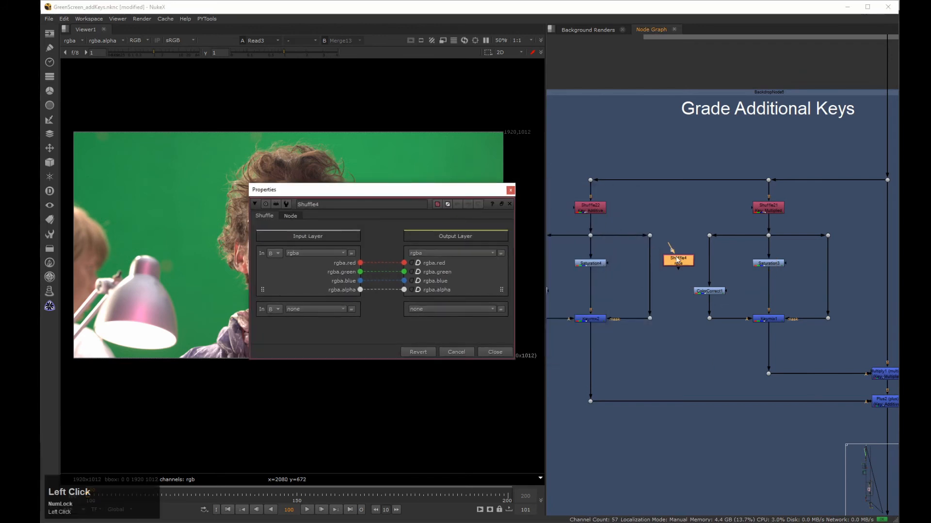
Insert Shuffle4 into the additive key's mask branch and route Mask_MainHairs.alpha into rgba.alpha.
left_click_drag(677, 260, 659, 267)
left_click_drag(336, 254, 350, 435)
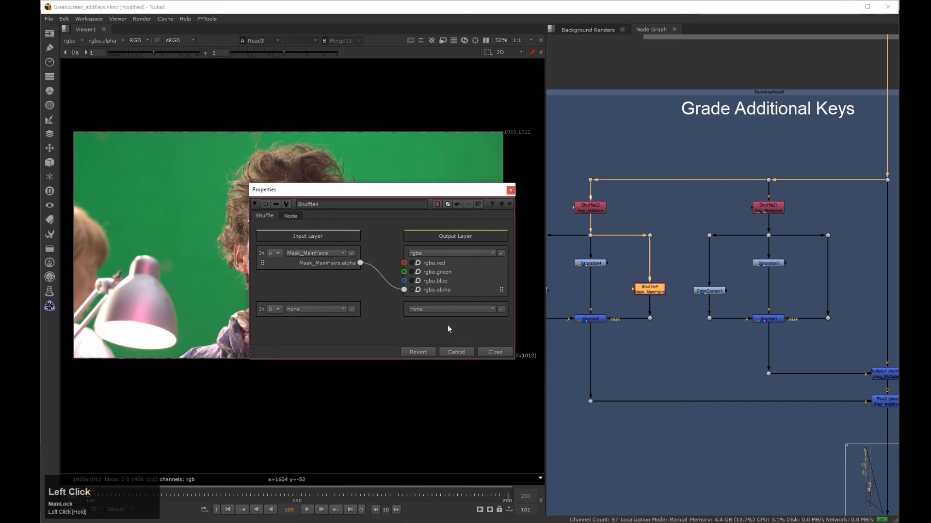
left_click(507, 354)
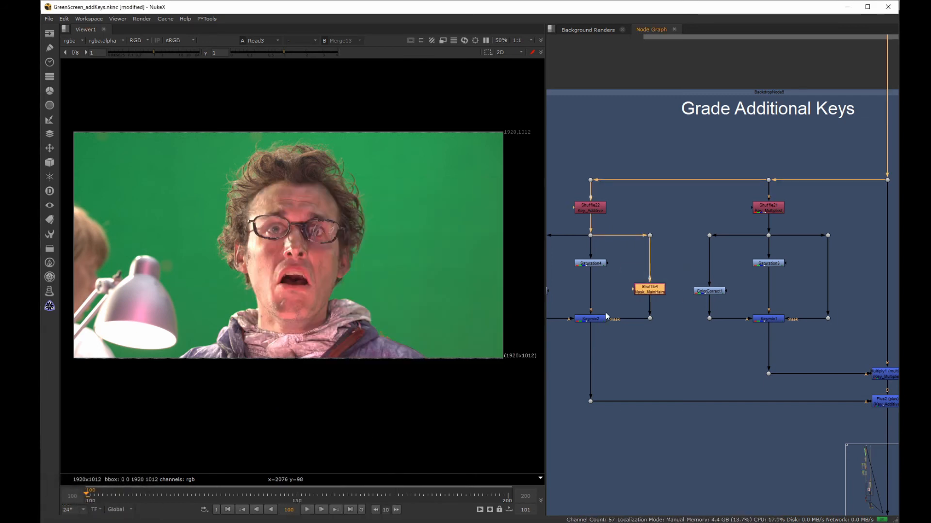
Clone Shuffle4 into the multiplied key's mask branch and line both Shuffle nodes up just above the Keymix nodes.
key("alt+k")
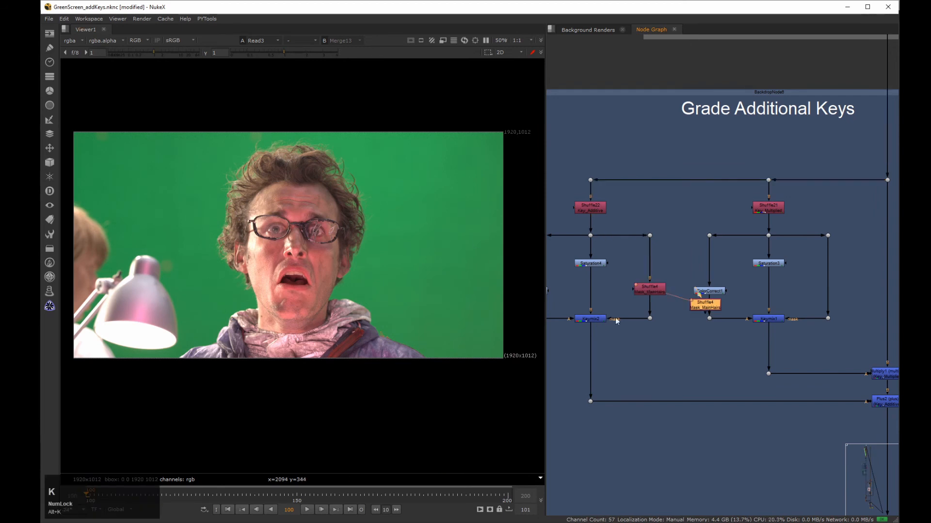
left_click_drag(692, 307, 822, 290)
scroll(832, 295, "down", 4)
mouse_move(593, 305)
left_mouse_down()
mouse_move(829, 328)
mouse_move(793, 331)
left_mouse_up()
left_click(708, 291)
left_click(830, 291, "shift")
left_click_drag(829, 292, 830, 312)
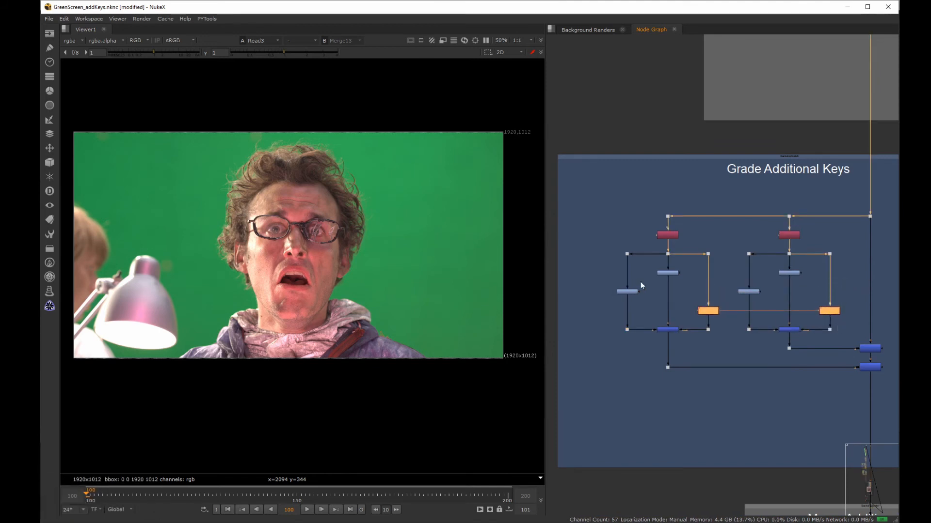
Disable the ColorCorrect nodes in the additive and multiplied key branches.
scroll(646, 282, "up", 3)
middle_click_drag(676, 286, 688, 284)
left_click_drag(672, 278, 587, 311)
left_click_drag(845, 281, 803, 306, "shift")
key("d")
Add a Grade node after each disabled ColorCorrect node and close both properties windows.
left_click_drag(595, 318, 681, 284)
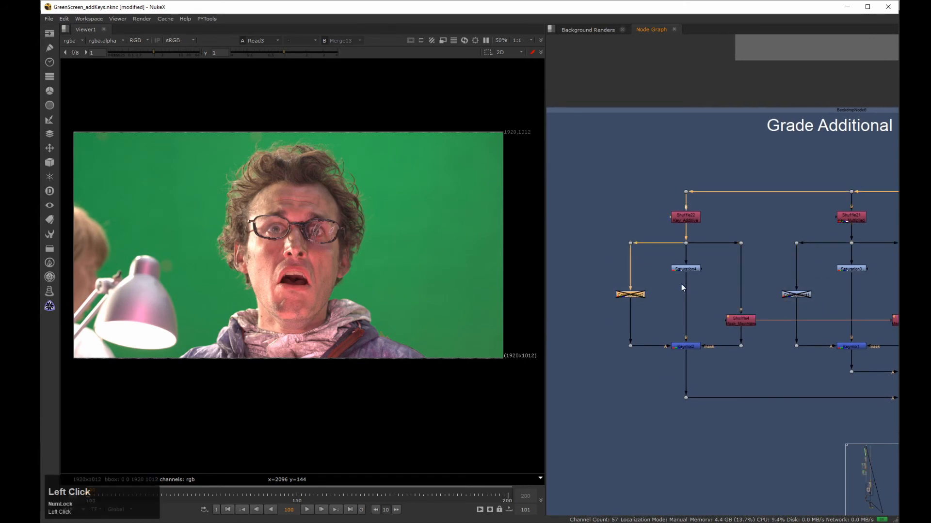
key("g")
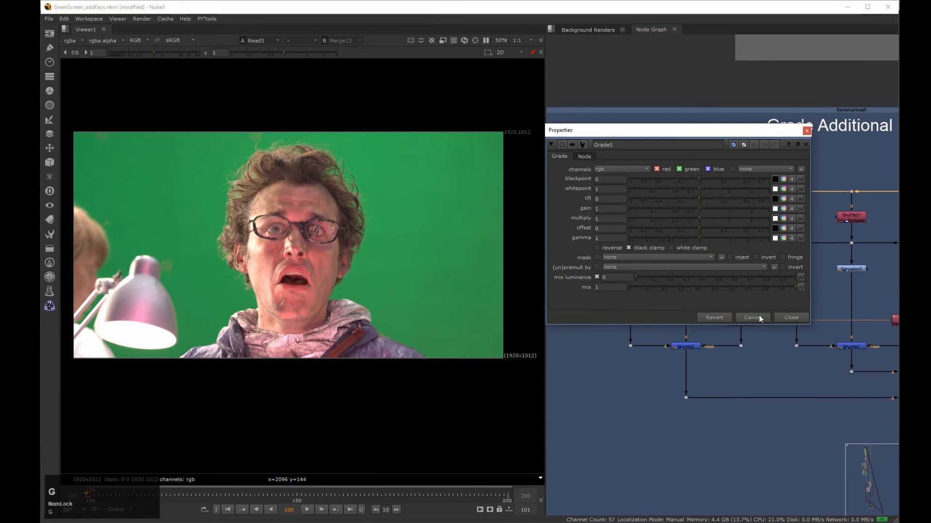
left_click_drag(676, 131, 382, 153)
left_click_drag(823, 278, 765, 306)
key("g")
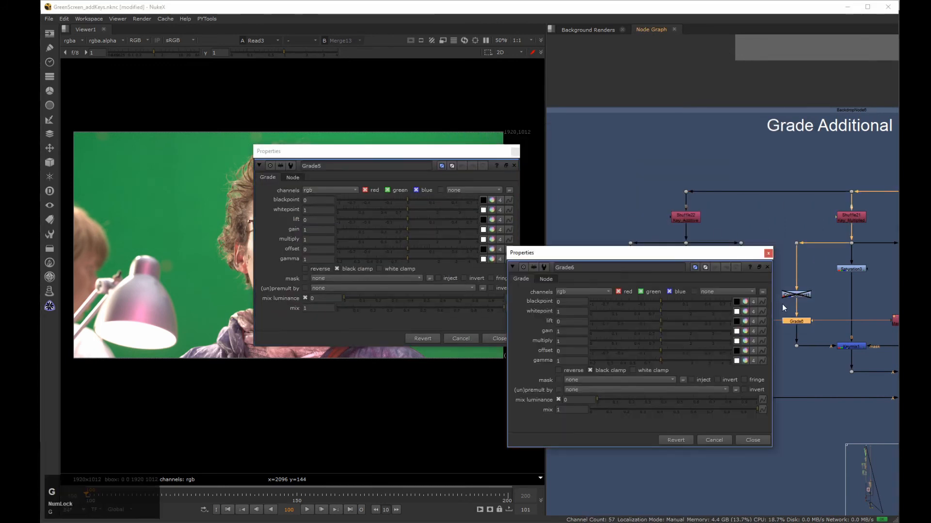
left_click(766, 249)
left_click(514, 152)
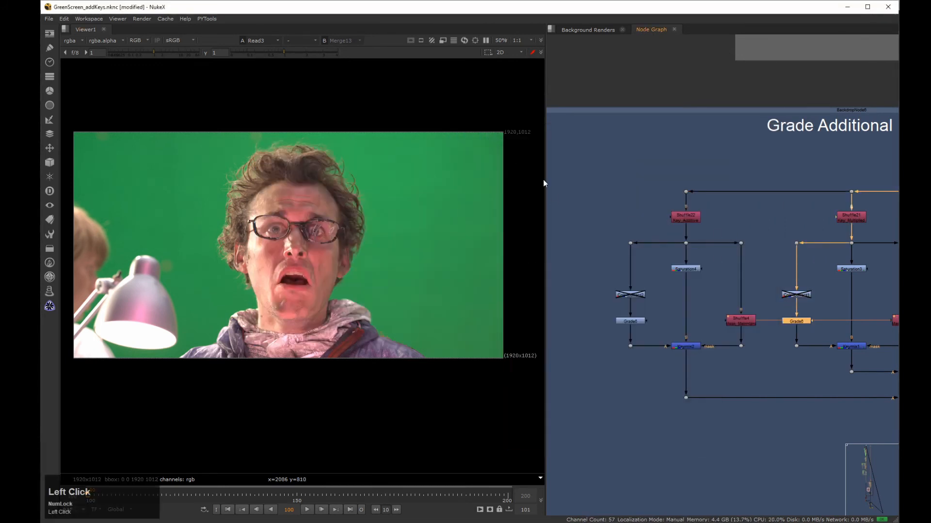
Show the Merge13 composite and examine the hair edges up close.
left_click(718, 173)
scroll(728, 170, "down", 7)
middle_click_drag(746, 371, 763, 205)
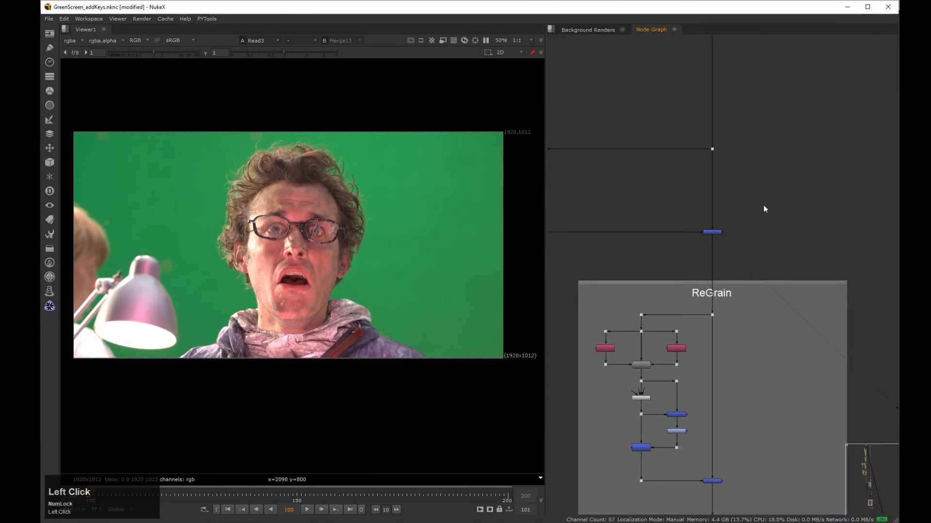
key("1")
middle_click_drag(672, 257, 644, 485)
middle_click_drag(639, 48, 627, 154)
scroll(601, 194, "up", 4)
middle_click_drag(601, 193, 780, 273)
middle_click_drag(307, 163, 359, 188)
middle_click_drag(262, 207, 346, 195)
middle_click_drag(801, 286, 739, 261)
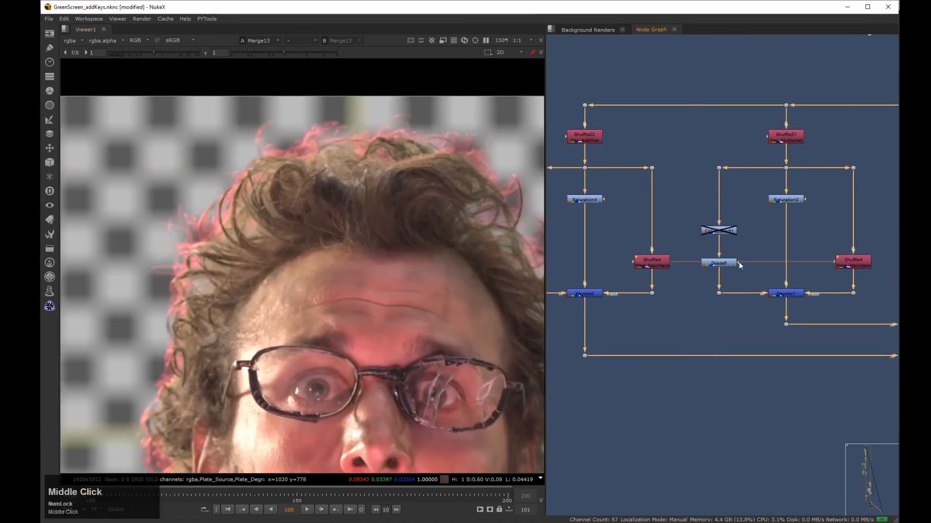
Set Grade6's gain to 2.4 red, 1.5 green and 1.8 blue, and close its colour picker and properties.
double_click(719, 262)
left_click_drag(642, 245, 675, 128)
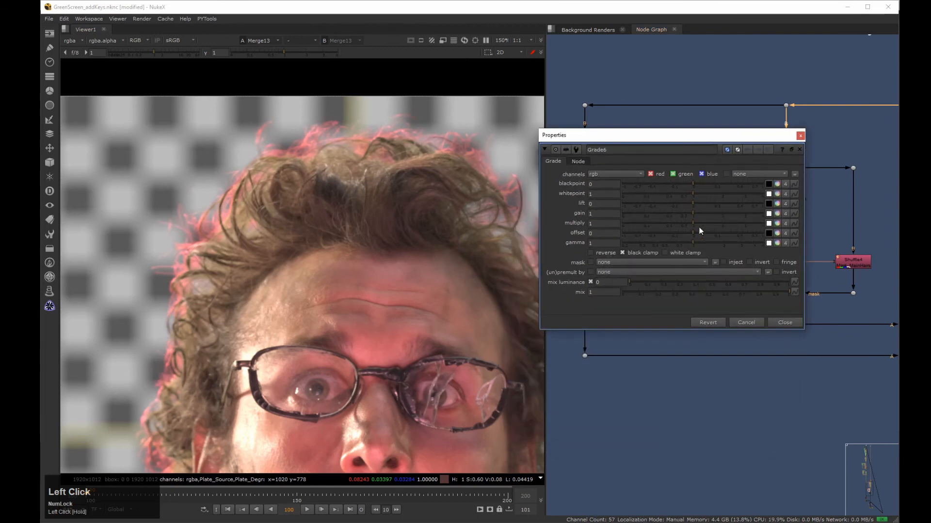
left_click(775, 216, "ctrl")
left_click_drag(323, 81, 634, 138)
left_click_drag(635, 227, 615, 204)
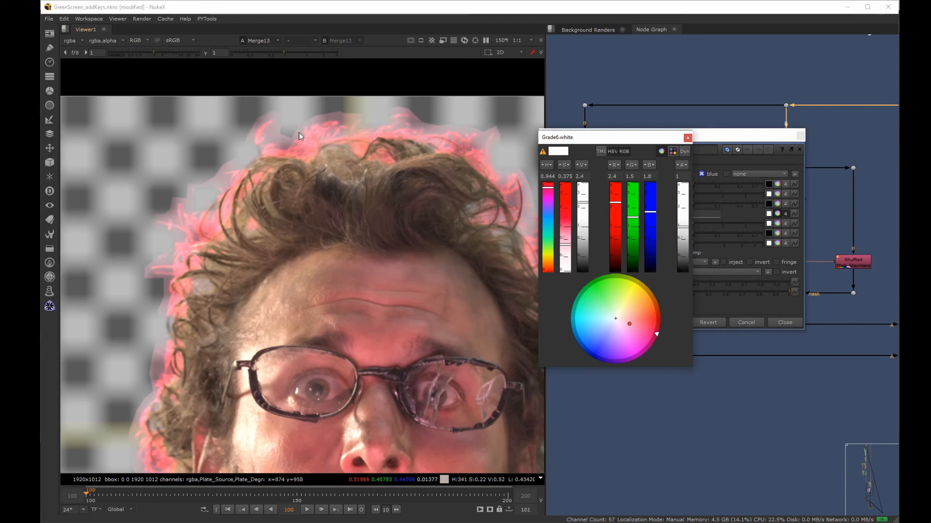
left_click(746, 231)
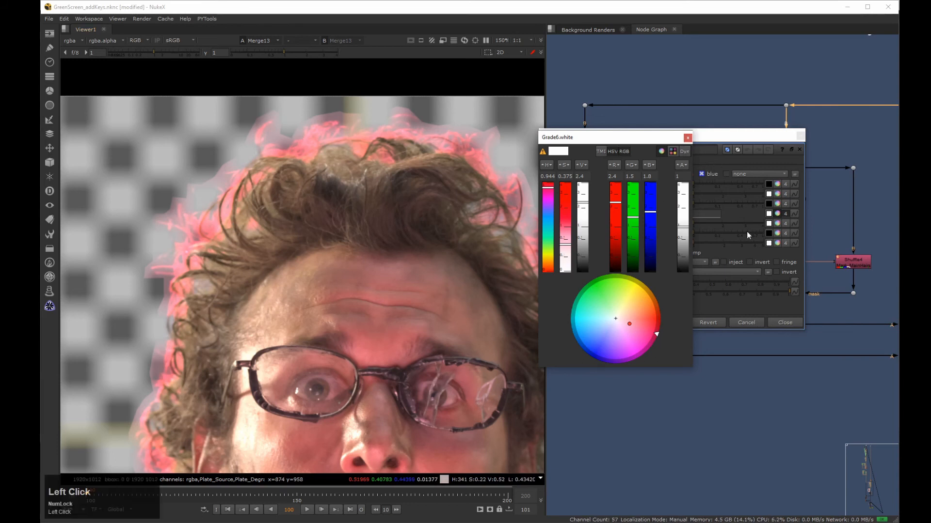
left_click(688, 138)
left_click(785, 322)
View the Shuffle10 output in the Merge Additional Keys group to inspect the graded multiplied key.
scroll(635, 269, "down", 4)
middle_click_drag(635, 270, 564, 229)
left_click_drag(721, 256, 661, 284)
middle_click_drag(666, 316, 640, 152)
scroll(670, 293, "up", 4)
left_click(670, 293)
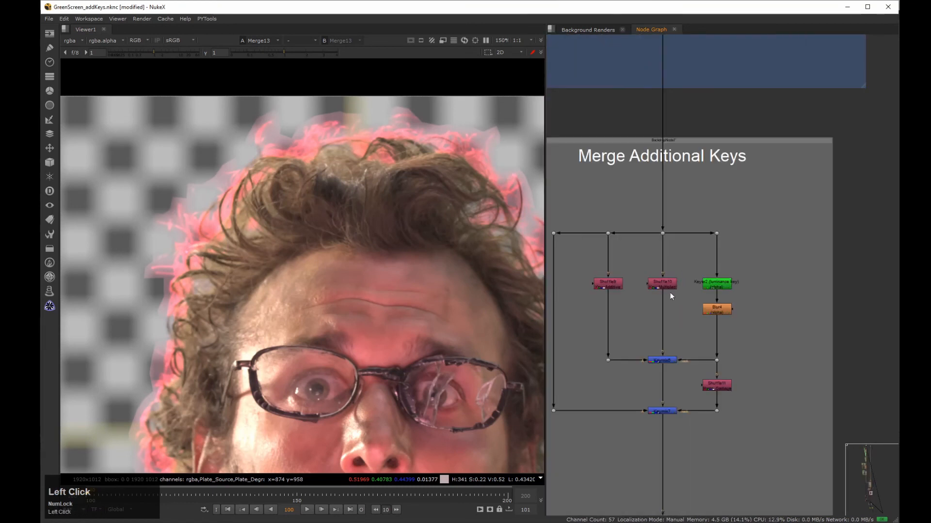
key("1")
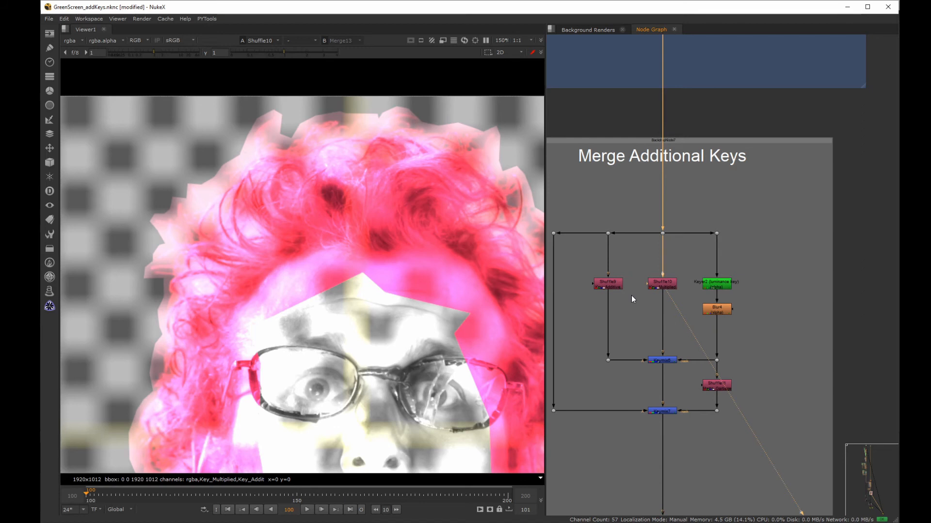
Delete the Grade nodes from the multiplied and additive branches of the Grade Additional Keys group.
middle_click_drag(617, 89, 643, 123)
scroll(643, 123, "down", 5)
middle_click_drag(634, 162, 643, 317)
scroll(634, 197, "up", 4)
middle_click_drag(656, 185, 752, 169)
scroll(688, 223, "up", 2)
middle_click_drag(690, 224, 734, 229)
scroll(726, 224, "up", 1)
left_click_drag(760, 229, 701, 258)
key("Delete")
left_click(598, 249)
key("Delete")
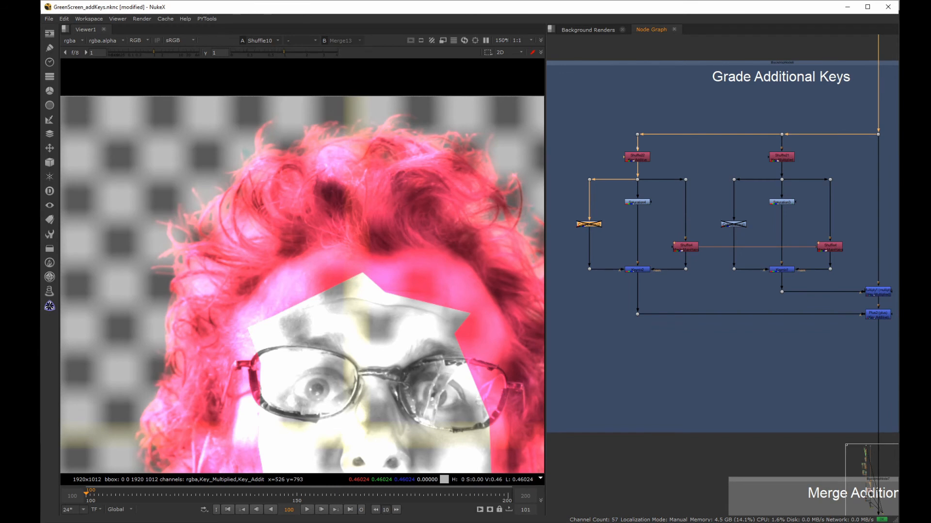
Compare the multiplied and additive keys by viewing the dots below Shuffle21 and Shuffle22 alternately.
left_click(781, 180)
key("1")
left_click(637, 180)
key("2")
left_click(781, 179)
key("1")
left_click(637, 179)
key("2")
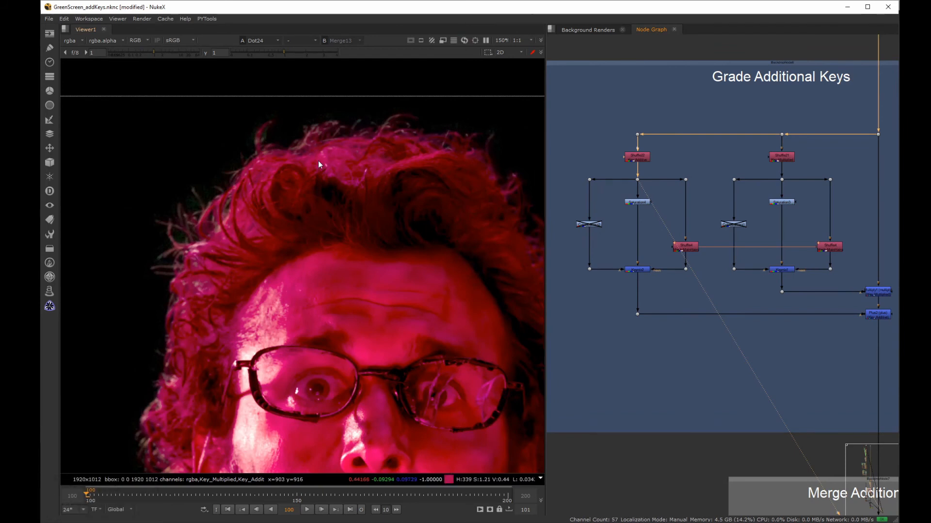
Disable Keymix1 in the multiplied key branch while viewing Shuffle10.
middle_click_drag(794, 258, 713, 120)
middle_click_drag(761, 228, 641, 209)
middle_click_drag(641, 209, 704, 253)
left_click_drag(678, 239, 737, 277)
key("3")
middle_click_drag(697, 168, 712, 279)
left_click_drag(738, 248, 695, 280)
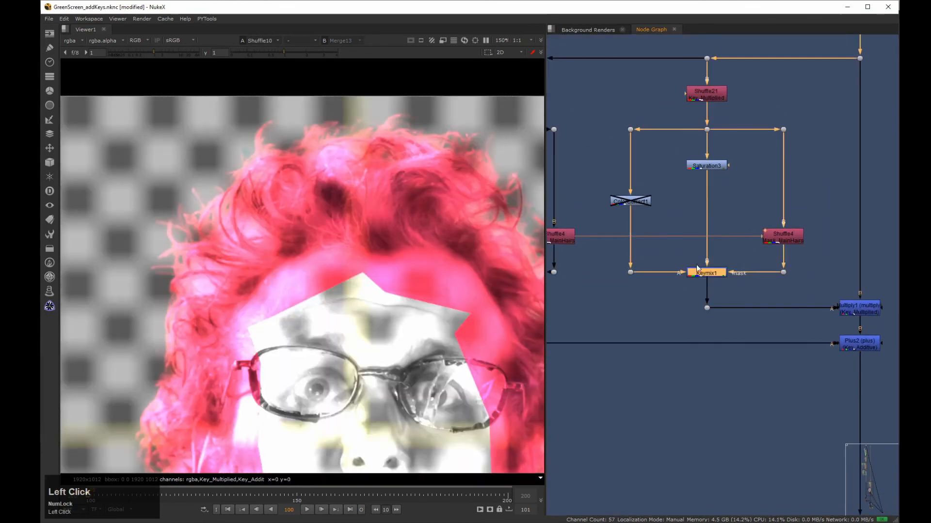
key("d")
Try a saturation of 0.59 on Saturation3, bring it back to 0 and close the properties.
double_click(713, 164)
left_click_drag(602, 119, 728, 240)
left_click_drag(612, 273, 674, 278)
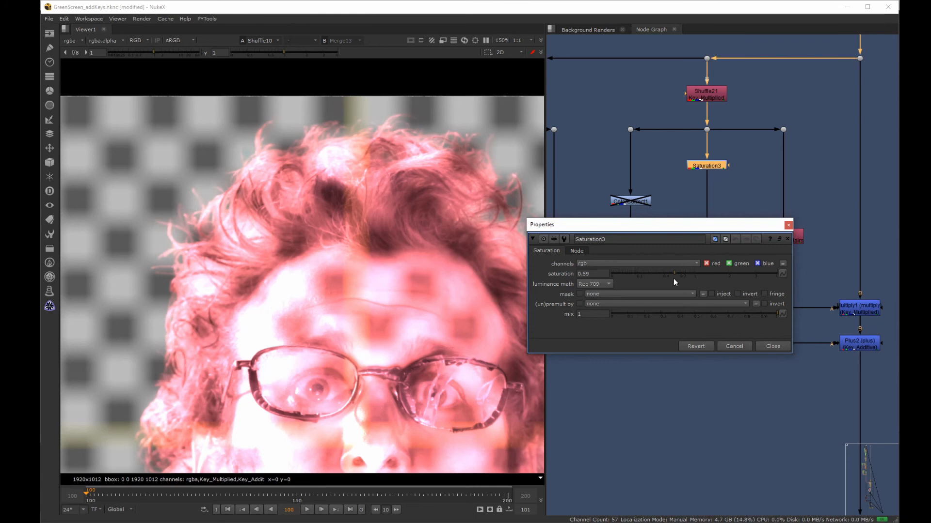
left_click_drag(674, 261, 571, 264)
left_click(775, 334)
Re-enable the ColorCorrect nodes in the multiplied and additive key branches.
middle_click_drag(628, 208, 767, 243)
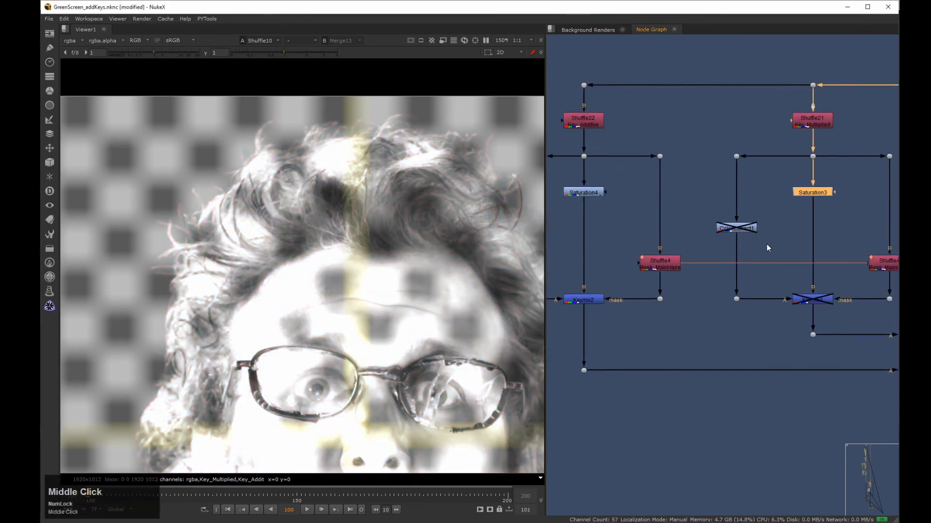
left_click(768, 237)
key("d")
middle_click_drag(633, 237, 715, 244)
left_click(621, 245)
key("d")
Re-enable Keymix1 and view its output.
middle_click_drag(806, 262, 659, 252)
left_click_drag(807, 286, 767, 315)
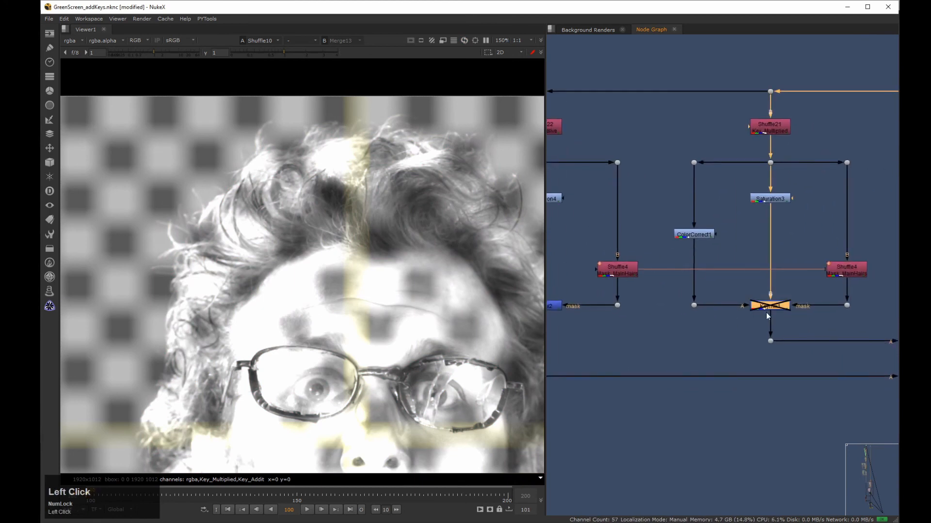
key("d")
key("1")
Try adjusting the master saturation channels of ColorCorrect1 and close its properties.
double_click(698, 234)
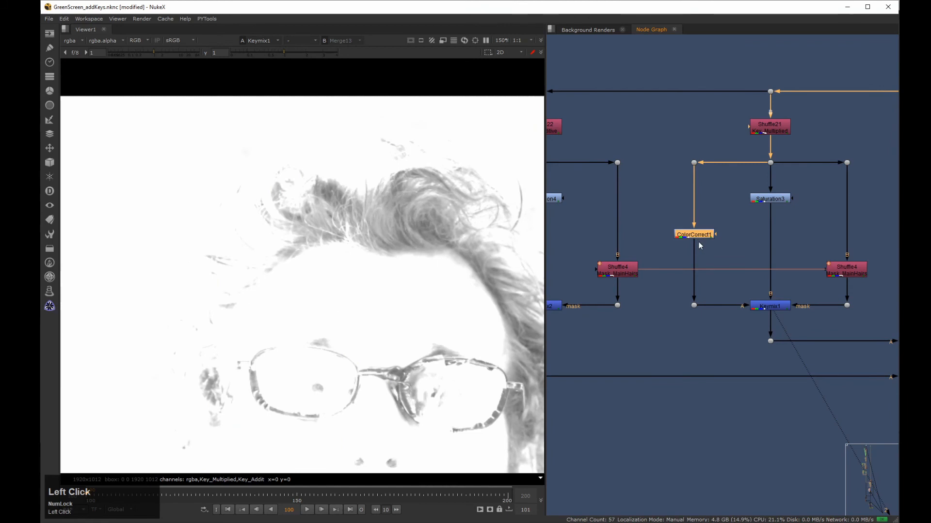
left_click_drag(490, 131, 506, 82)
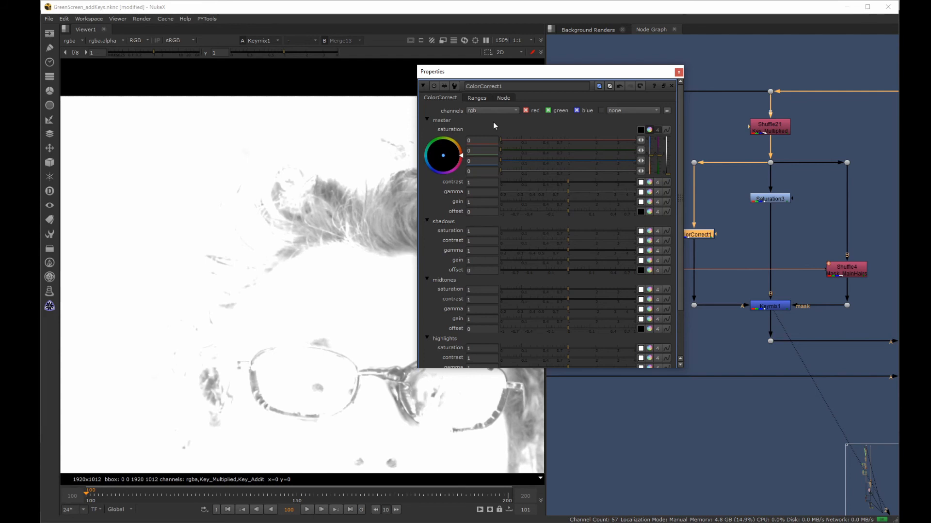
mouse_move(513, 137)
left_mouse_down()
mouse_move(575, 134)
mouse_move(499, 147)
mouse_move(559, 145)
mouse_move(493, 149)
mouse_move(558, 156)
mouse_move(511, 137)
left_mouse_up()
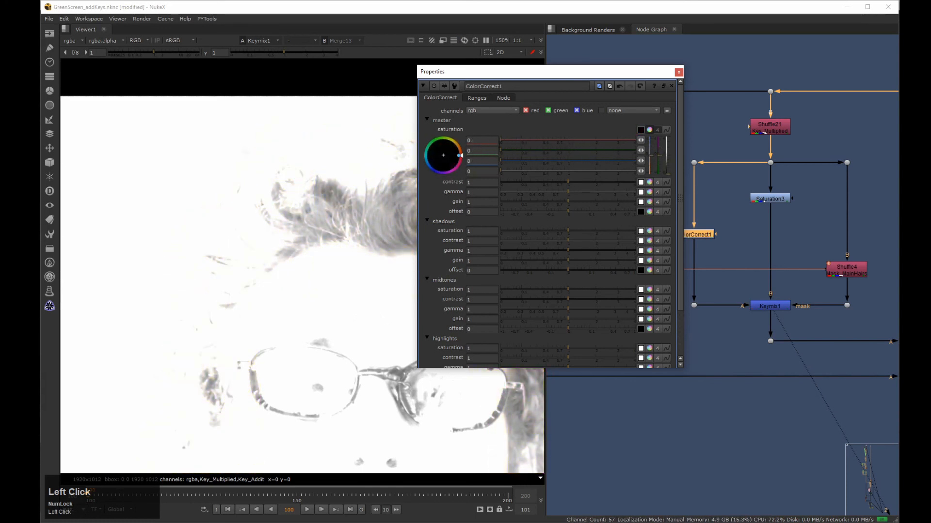
left_click(685, 118)
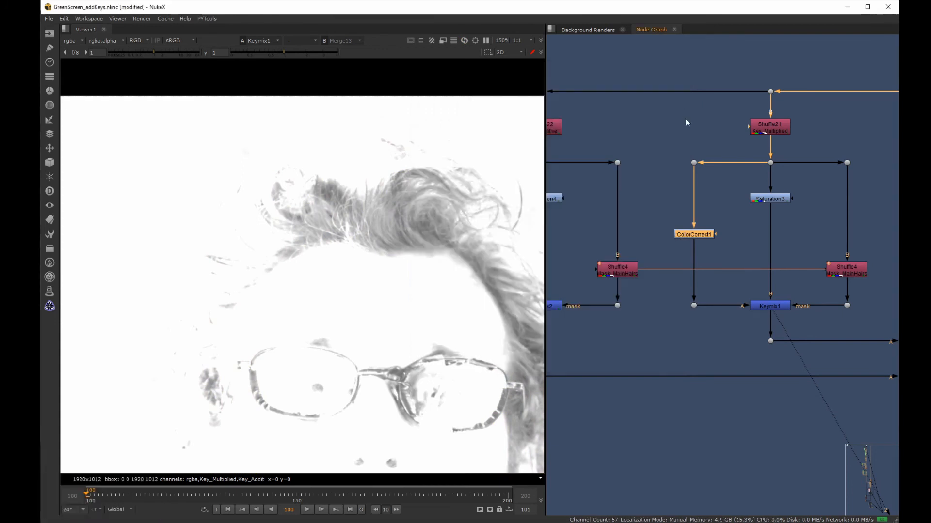
Open the properties of ColorCorrect1 and ColorCorrect2 side by side.
middle_click_drag(686, 118, 704, 221)
double_click(708, 222)
left_click_drag(605, 71, 303, 51)
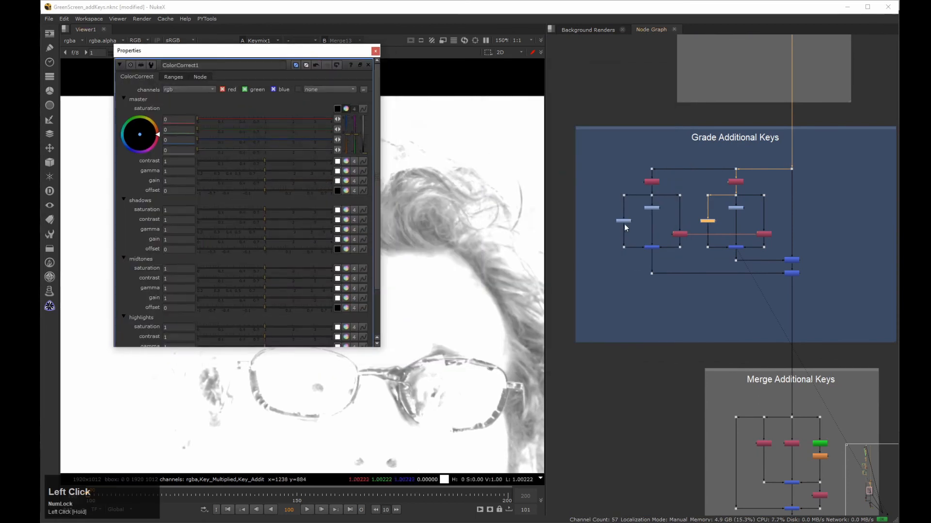
double_click(624, 221)
left_click_drag(534, 127, 581, 53)
Show the Merge13 composite with both ColorCorrect windows shrunk and stacked beside it, and close the two windows.
scroll(731, 295, "down", 4)
middle_click_drag(747, 436, 749, 203)
scroll(749, 203, "up", 4)
left_click_drag(809, 222, 746, 248)
key("1")
left_click_drag(495, 52, 704, 183)
left_click_drag(294, 52, 745, 35)
key("ctrl+z")
left_click_drag(646, 328, 704, 302)
left_click_drag(705, 305, 668, 194)
left_click_drag(660, 162, 660, 173)
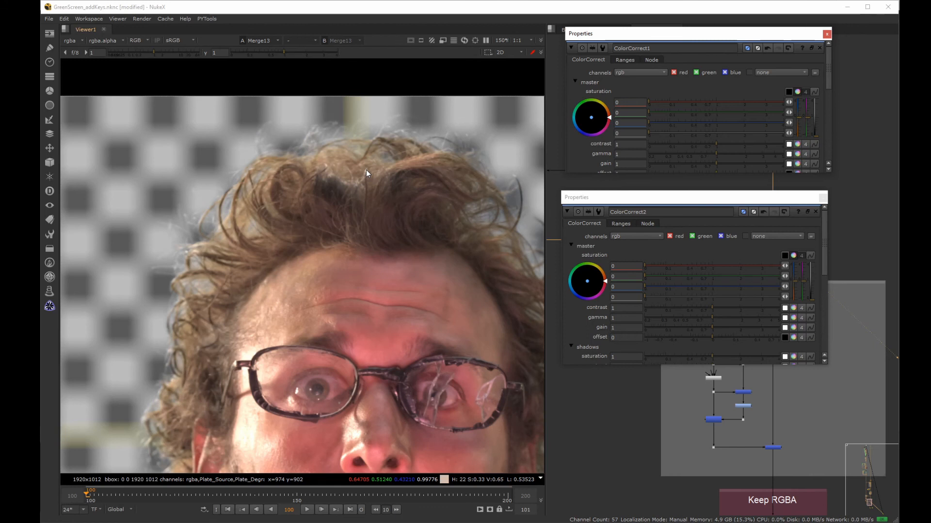
left_click(823, 198)
left_click(826, 34)
Load the Read3 source plate into the viewer and wipe it against the Merge13 composite.
scroll(681, 173, "down", 7)
middle_click_drag(623, 112, 631, 339)
scroll(634, 147, "up", 5)
left_click(640, 150)
key("1")
left_click(613, 162)
scroll(297, 271, "down", 3)
key("w")
Move the wipe across the hair to compare its fine strands between source plate and composite.
middle_click_drag(301, 257, 280, 190)
left_click_drag(191, 192, 271, 192)
scroll(286, 187, "up", 4)
middle_click_drag(329, 165, 336, 221)
left_click_drag(290, 250, 346, 247)
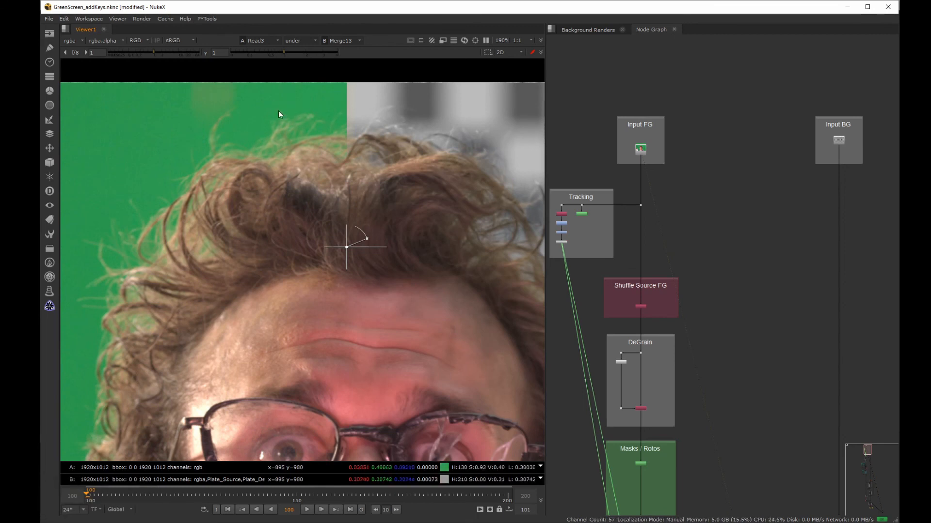
left_click_drag(346, 247, 282, 248)
Set ColorCorrect1's master saturation to 0.095 red, 0.4 green and 1.26 blue, check the hair with the wipe and close the properties.
middle_click(637, 223)
scroll(627, 165, "up", 5)
middle_click_drag(657, 299, 743, 158)
middle_click_drag(640, 221, 721, 212)
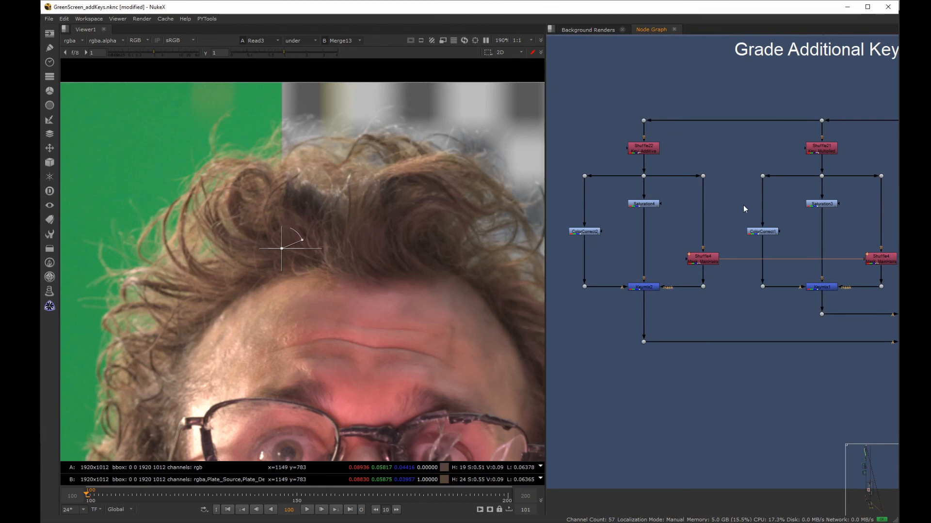
double_click(774, 234)
left_click_drag(658, 39, 637, 106)
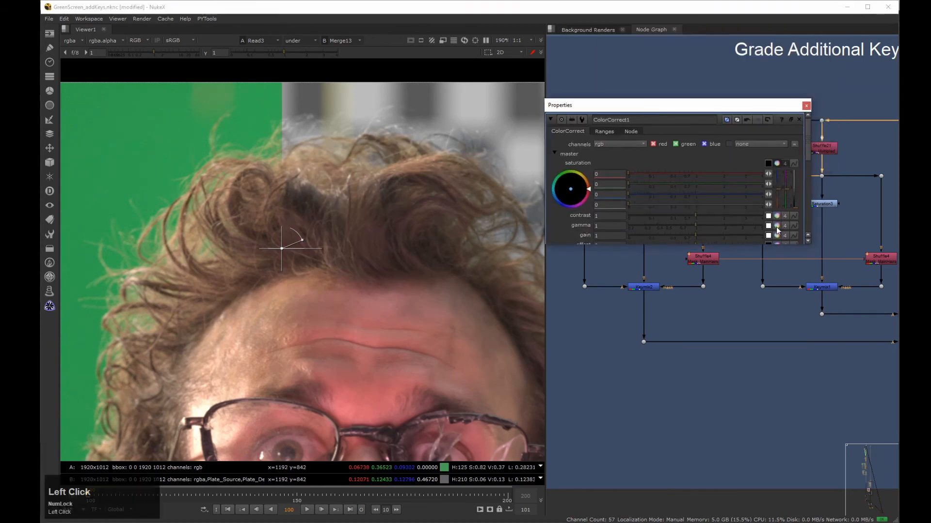
left_click_drag(725, 244, 720, 308)
left_click_drag(631, 195, 671, 185)
left_click_drag(632, 173, 648, 173)
left_click_drag(264, 248, 175, 203)
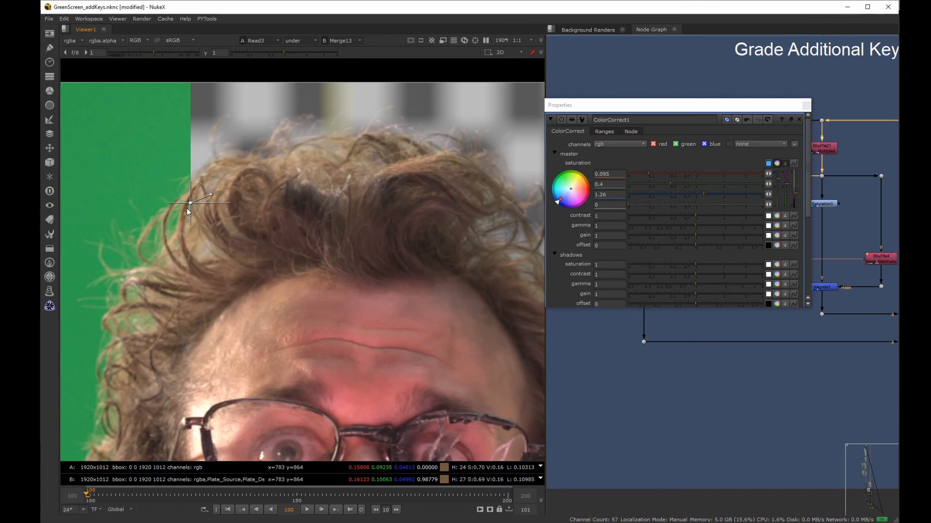
left_click(806, 105)
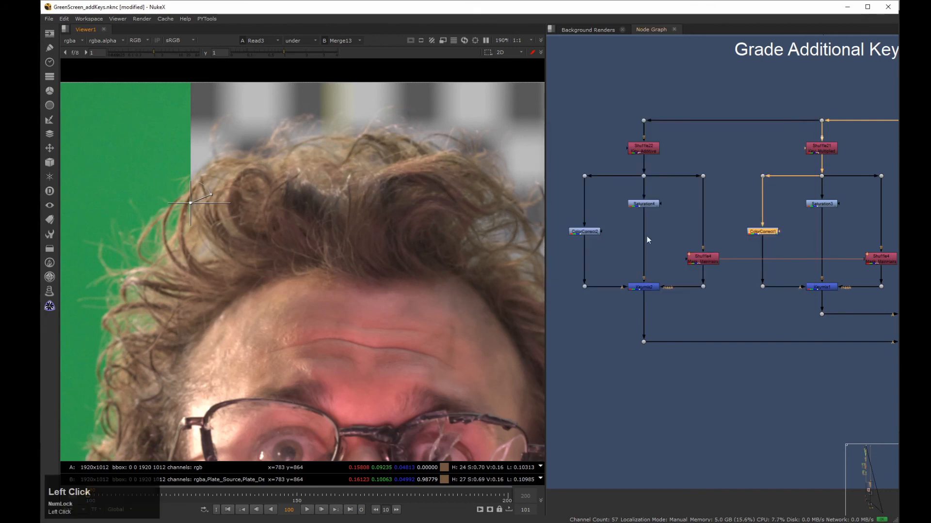
Set ColorCorrect2's master saturation to 0.16 in red and 0 in green and blue, and close its properties.
double_click(584, 231)
left_click_drag(607, 198, 534, 130)
left_click_drag(581, 193, 605, 193)
left_click_drag(593, 203, 568, 202)
left_click_drag(572, 214, 601, 202)
left_click_drag(606, 193, 570, 204)
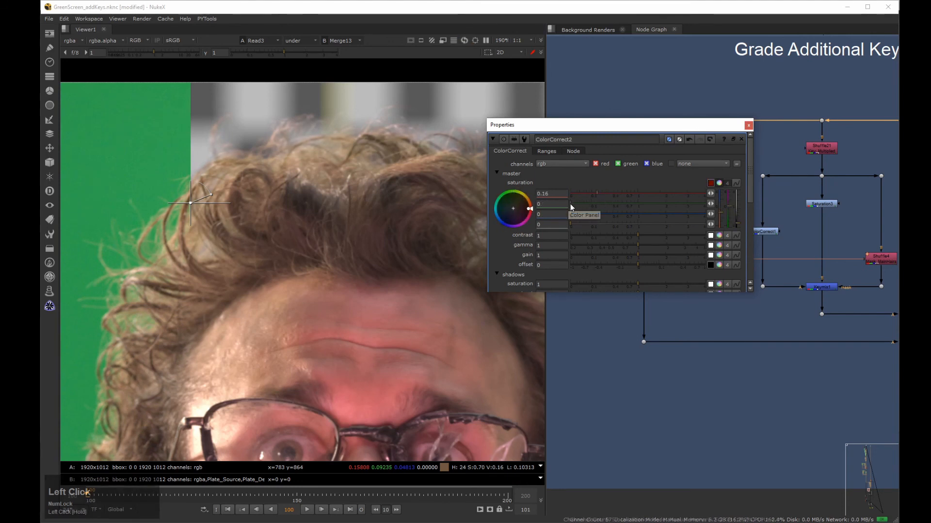
left_click(748, 126)
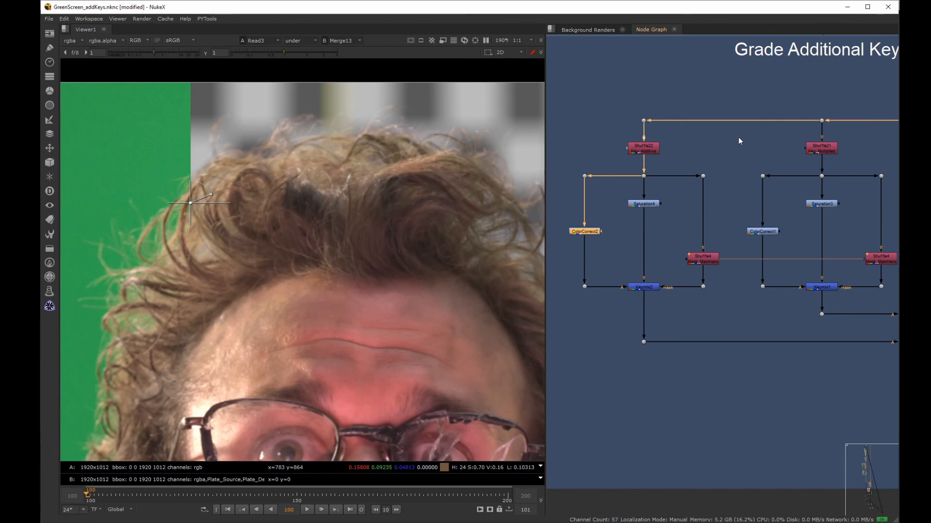
Compare the whole Merge13 composite with and without the additional keys by repeatedly toggling the node below the Merge Additional Keys group.
middle_click_drag(339, 214, 209, 163)
left_click_drag(207, 164, 86, 353)
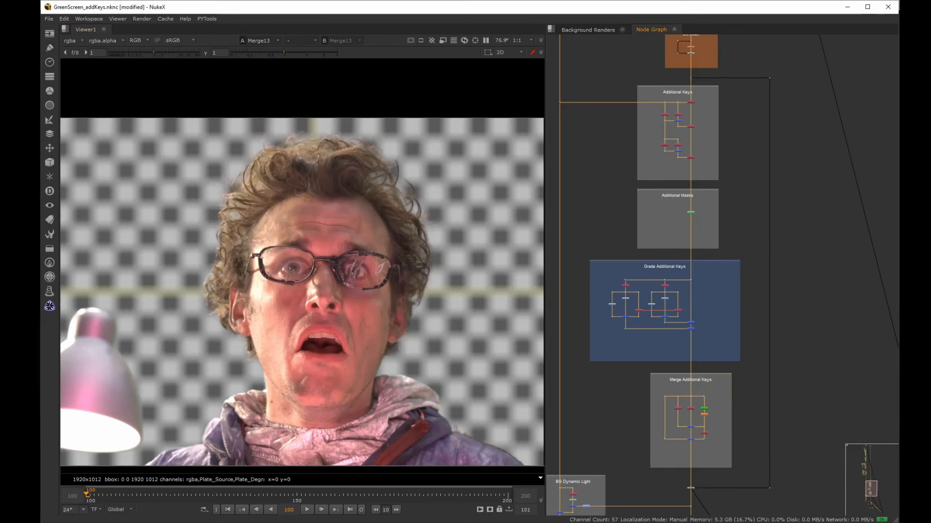
left_click(691, 488)
key("d")
key("d")
key("d")
key("d")
key("d")
key("d")
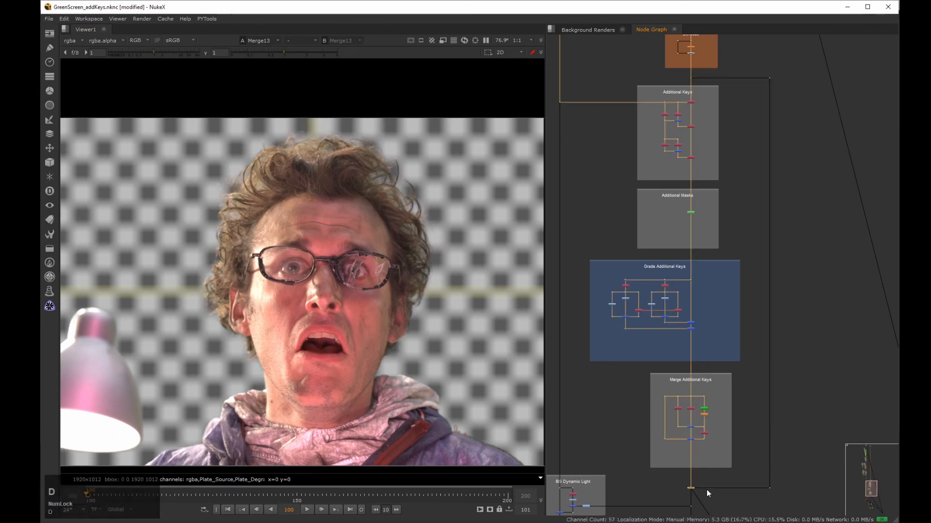